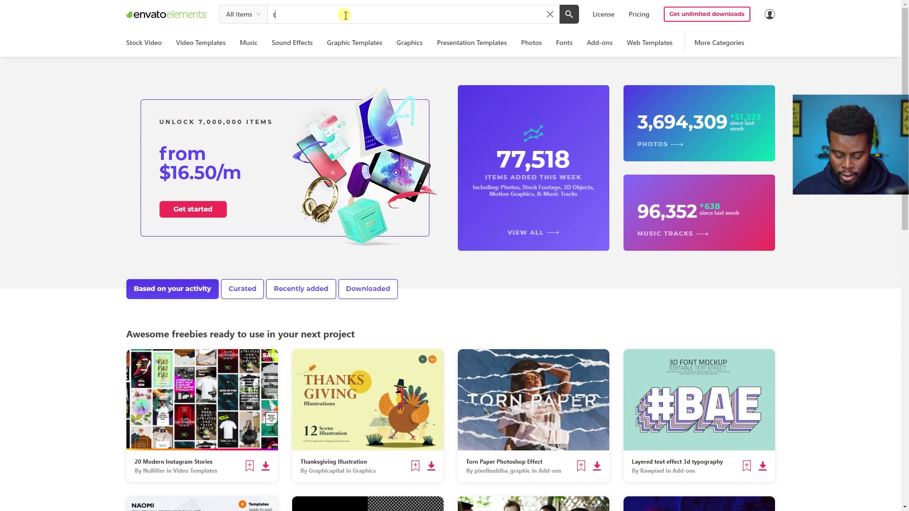
# Search the Graphic Templates category for "t-shirt mock-up" and open the T-Shirt Mock-up 2 item
pyautogui.write('-shirt mock')
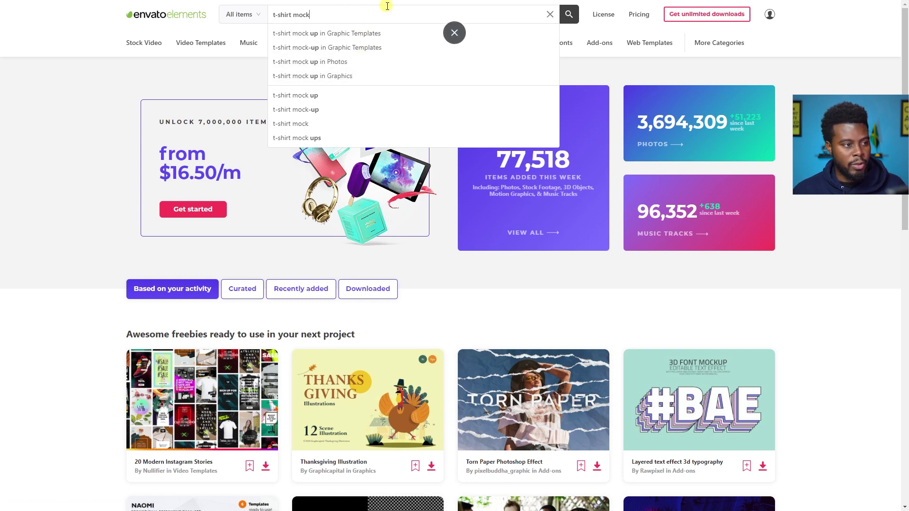
pyautogui.click(391, 49)
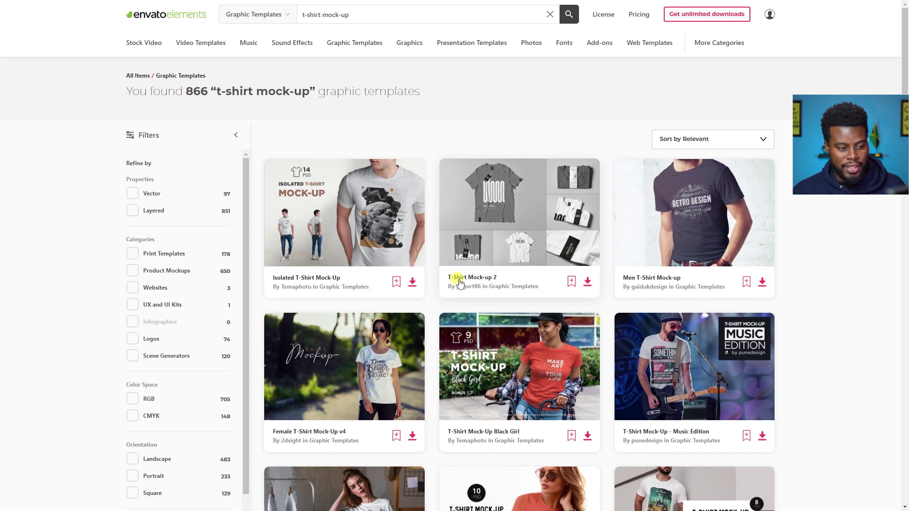
pyautogui.click(491, 228)
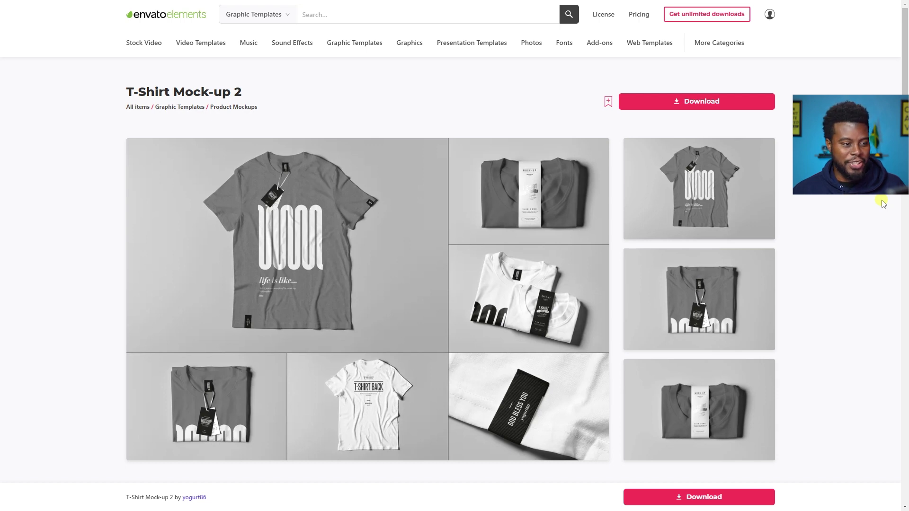
# Examine the enlarged preview images of T-Shirt Mock-up 2, going through the front, folded and back shirt views
pyautogui.click(408, 191)
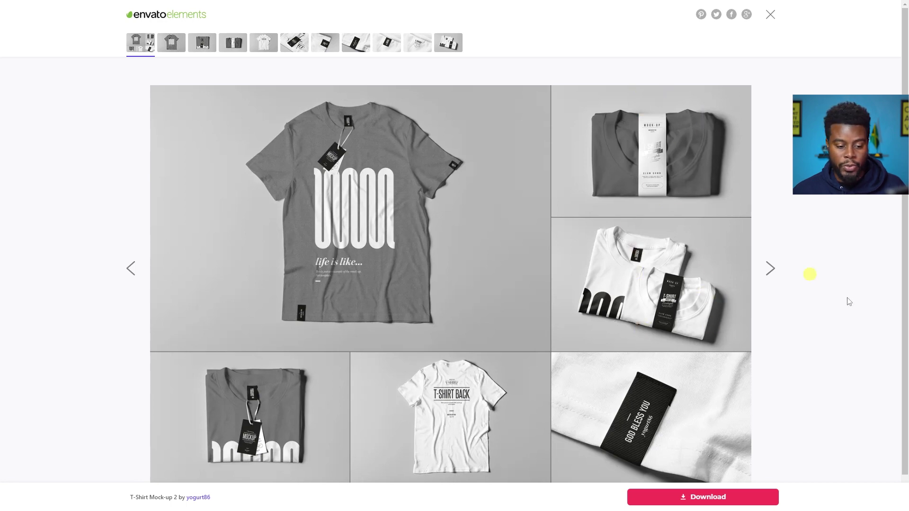
pyautogui.scroll(-1, 761, 390)
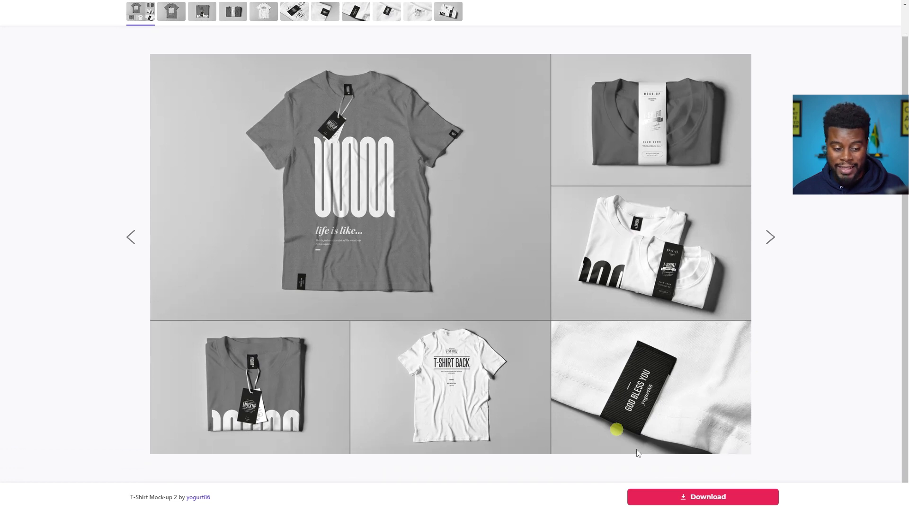
pyautogui.scroll(1, 635, 442)
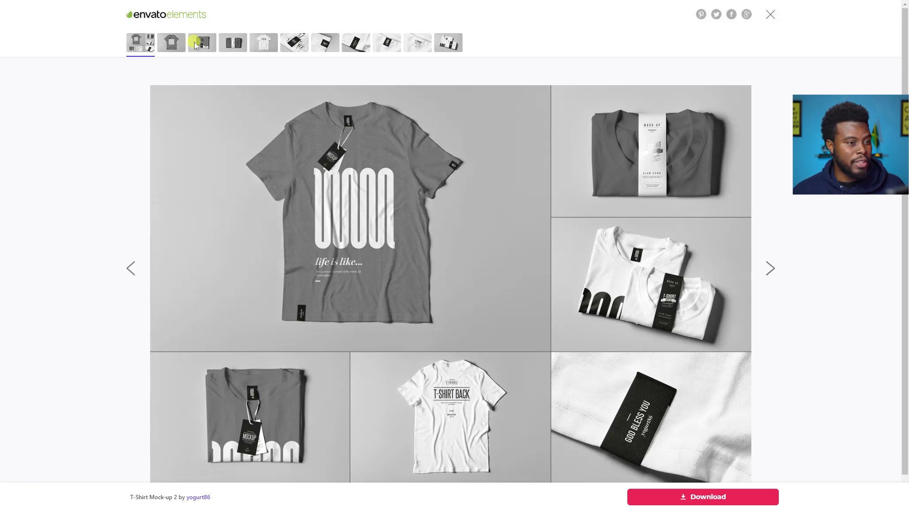
pyautogui.click(772, 269)
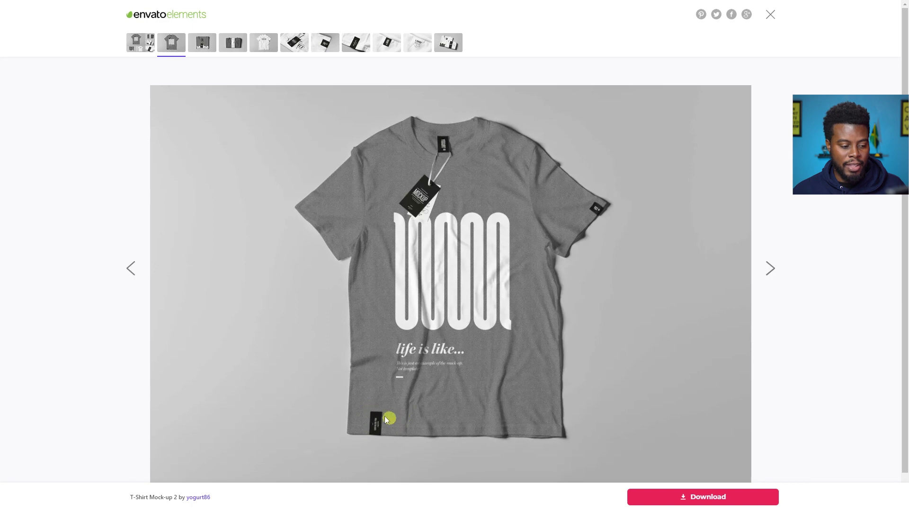
pyautogui.click(771, 269)
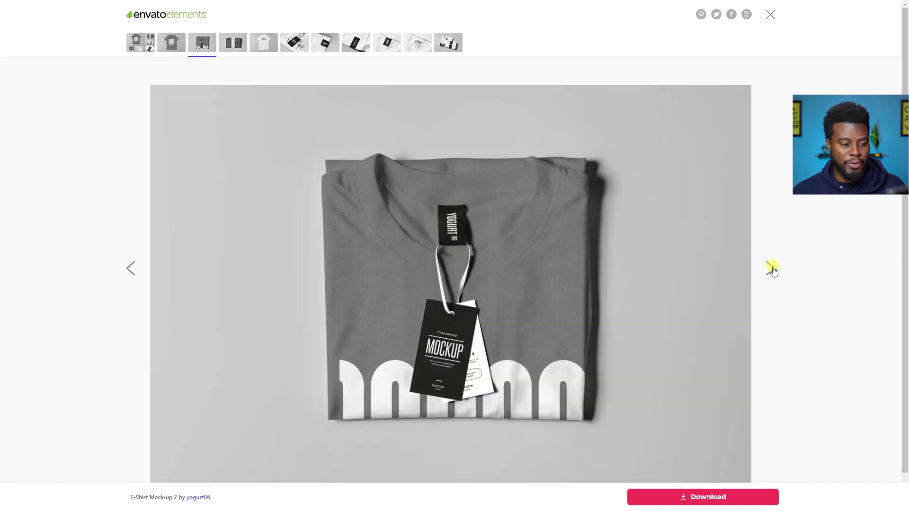
pyautogui.click(771, 269)
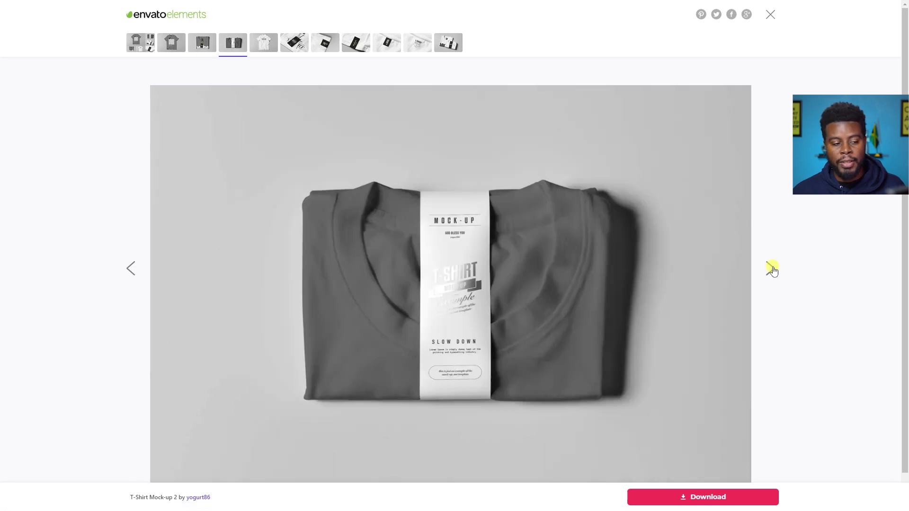
pyautogui.click(772, 270)
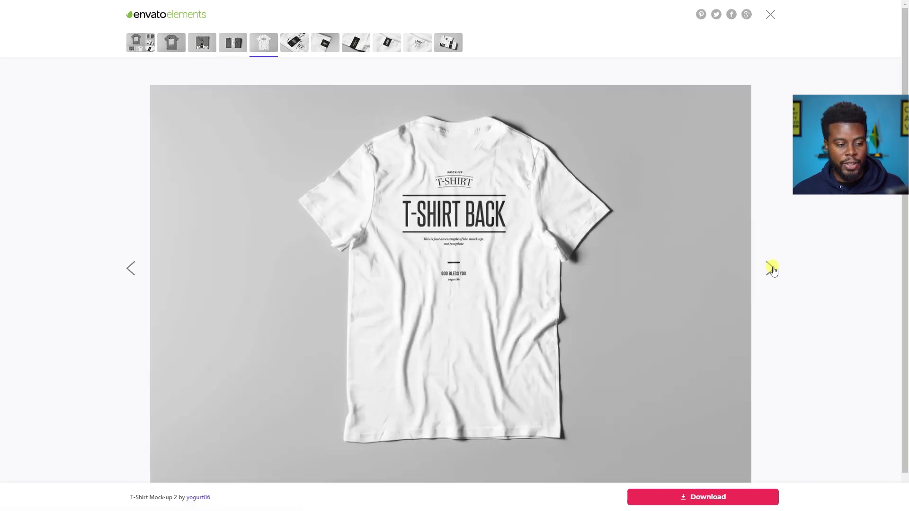
pyautogui.click(774, 271)
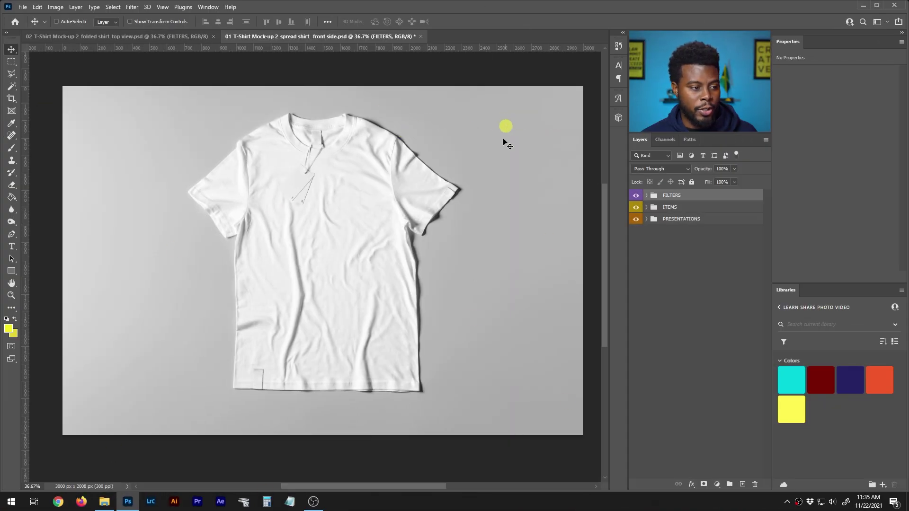
# In Photoshop, compare the spread shirt front side mock-up with the folded shirt top view mock-up
pyautogui.scroll(1, 406, 150)
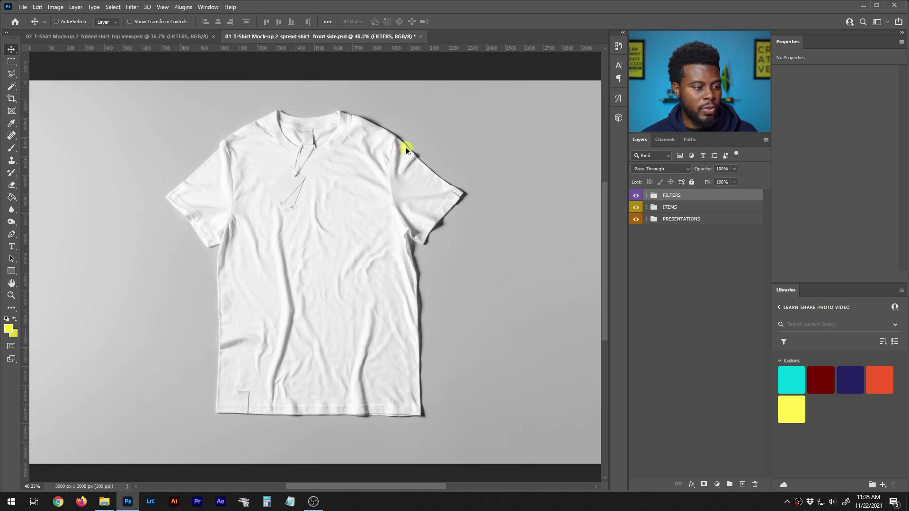
pyautogui.scroll(-1, 406, 150)
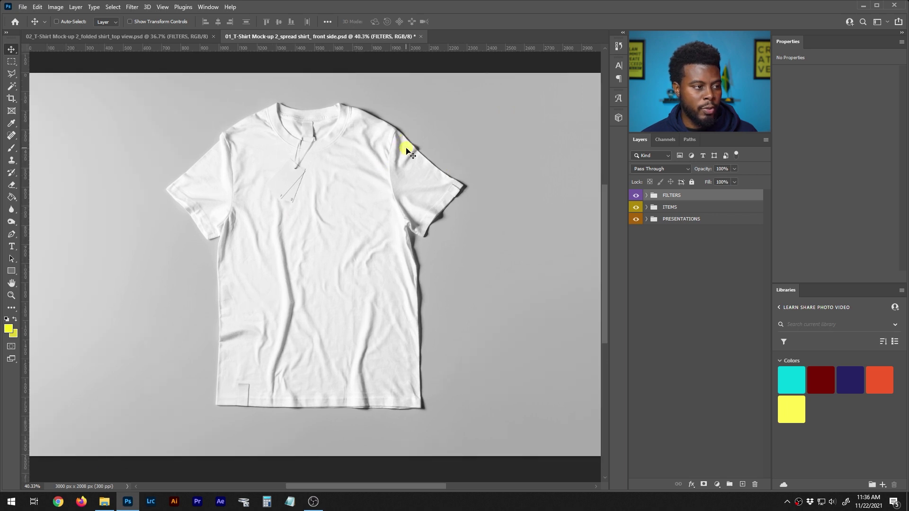
pyautogui.click(160, 37)
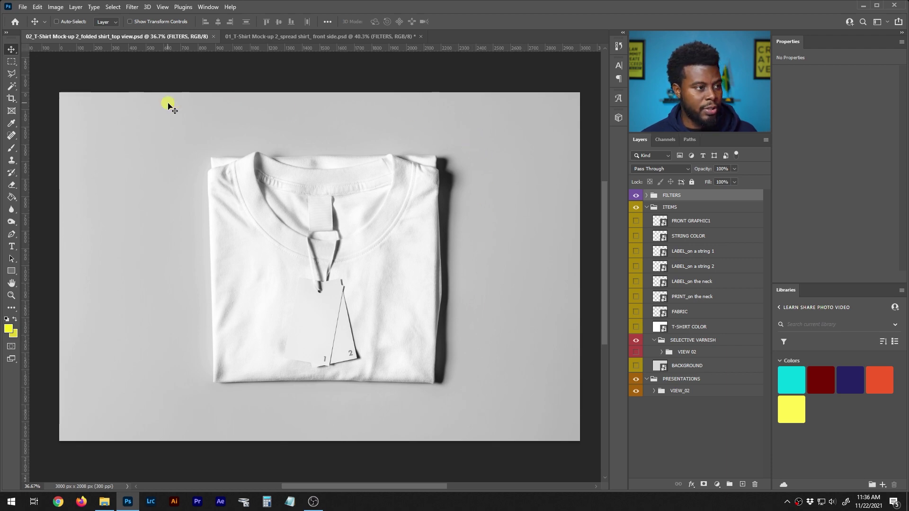
pyautogui.click(334, 38)
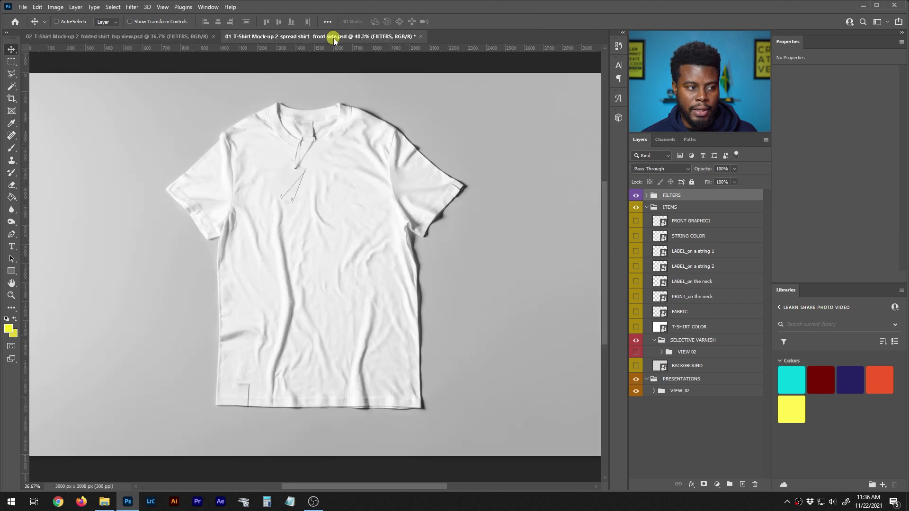
pyautogui.scroll(2, 237, 124)
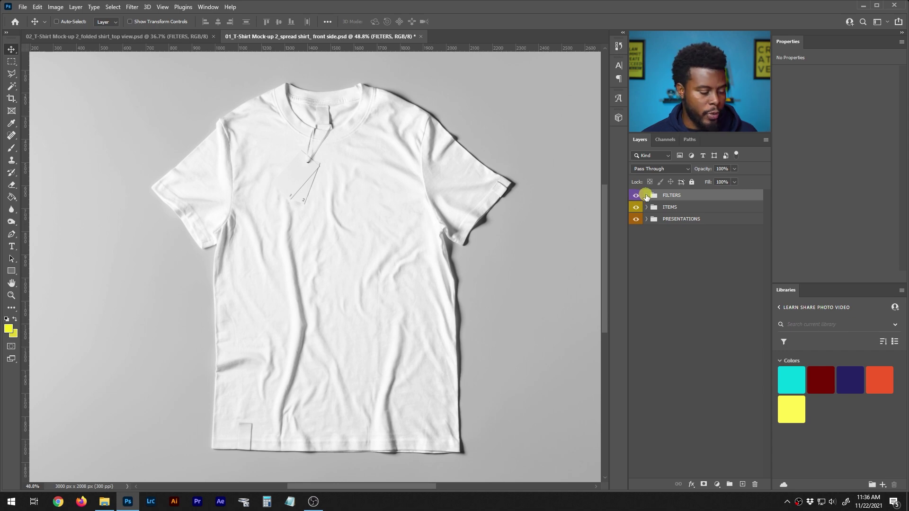
# Preview the warm, cold and retro effects in the FILTERS group one at a time, leaving them hidden and the group collapsed
pyautogui.click(647, 196)
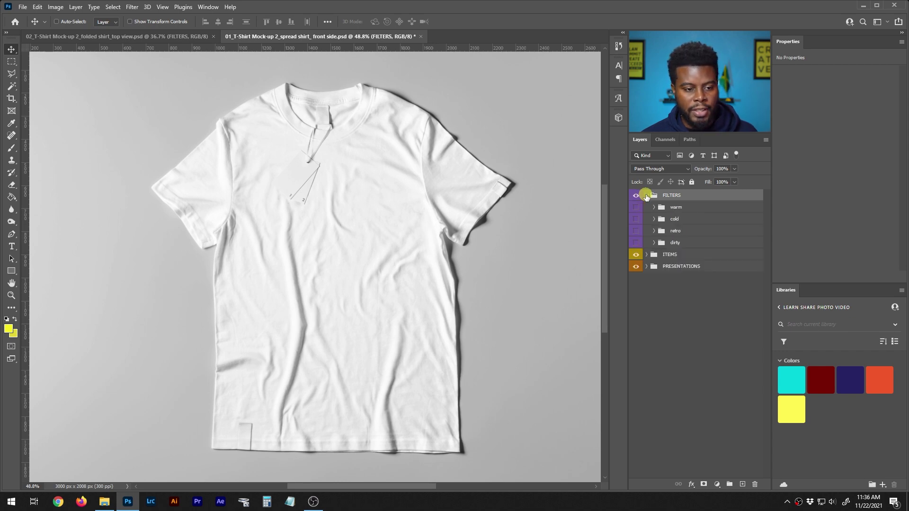
pyautogui.click(636, 207)
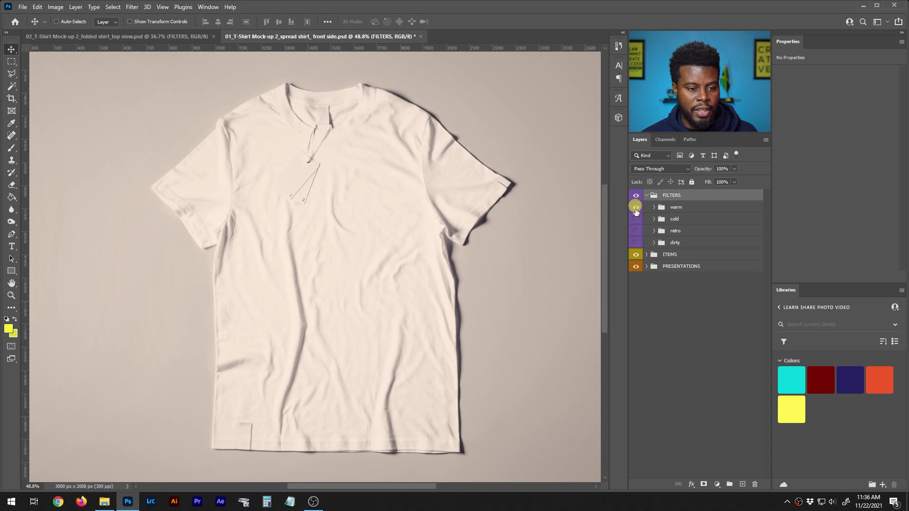
pyautogui.click(635, 207)
pyautogui.click(636, 219)
pyautogui.click(636, 218)
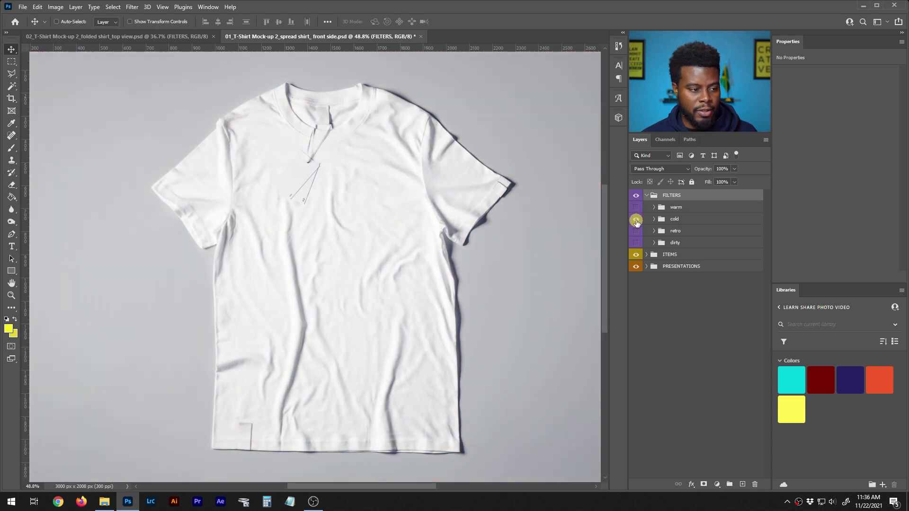
pyautogui.click(636, 231)
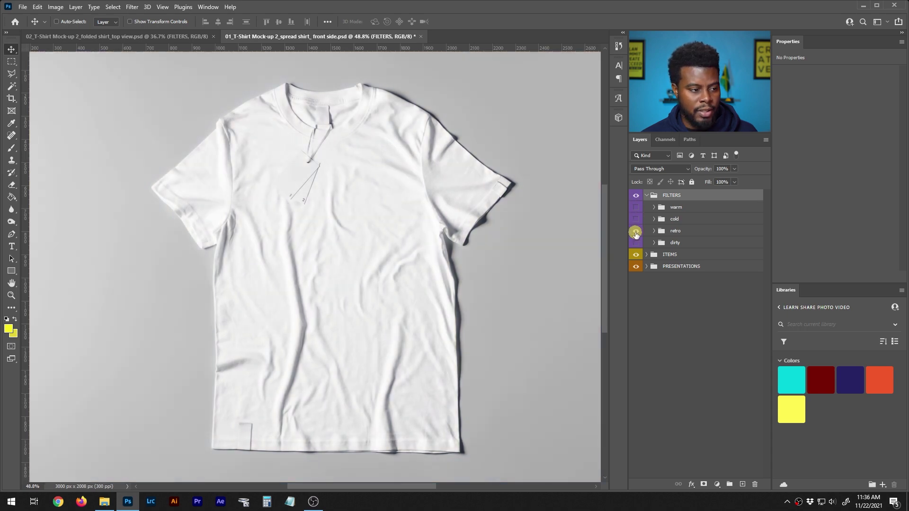
pyautogui.click(636, 231)
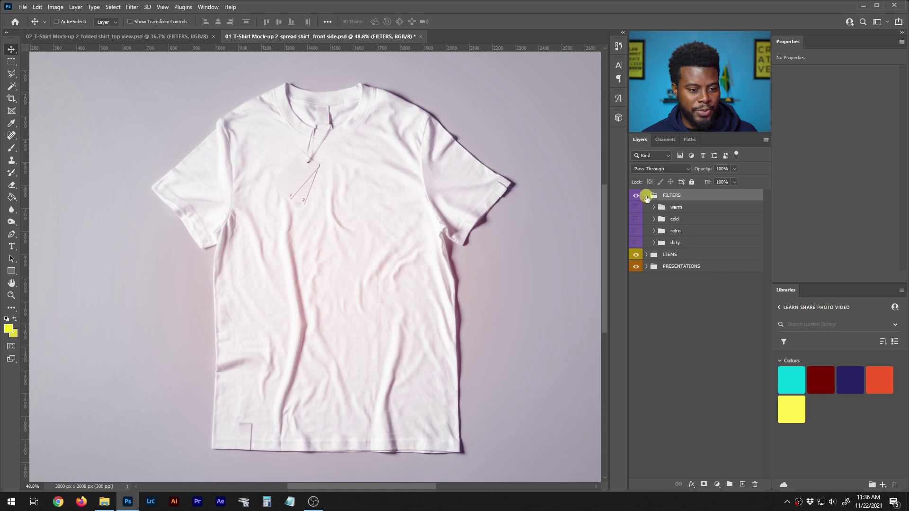
pyautogui.click(647, 195)
# Review the layers in the ITEMS group and test the visibility of ELEMENTS, BASE and BACKGROUND in the PRESENTATIONS group
pyautogui.click(646, 207)
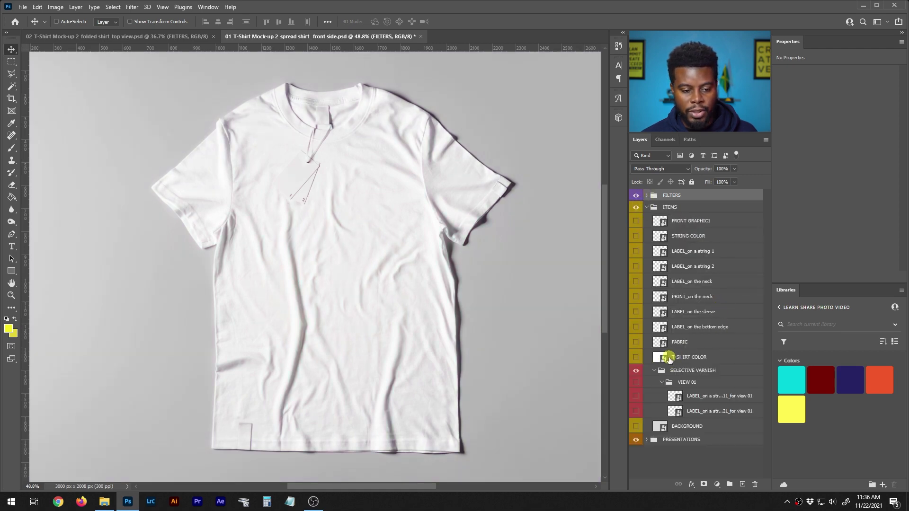
pyautogui.click(647, 207)
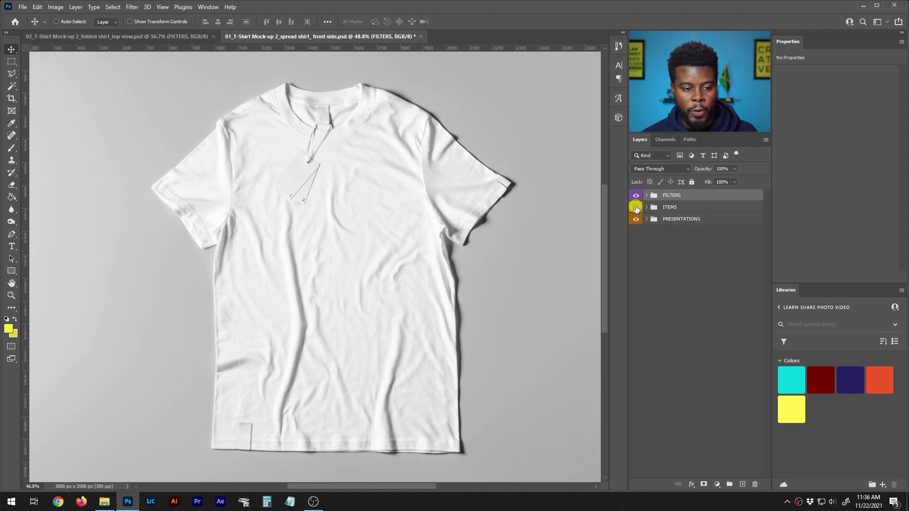
pyautogui.click(647, 219)
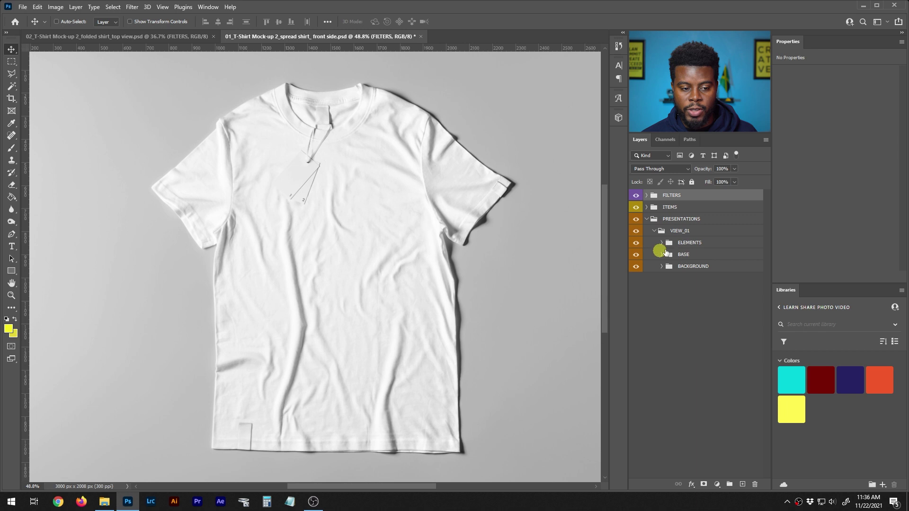
pyautogui.click(636, 244)
pyautogui.click(636, 243)
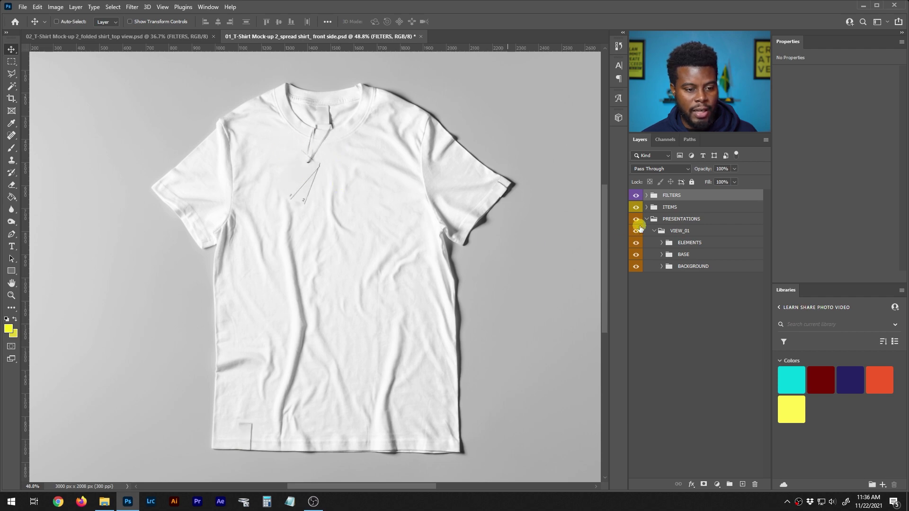
pyautogui.click(636, 245)
pyautogui.click(637, 244)
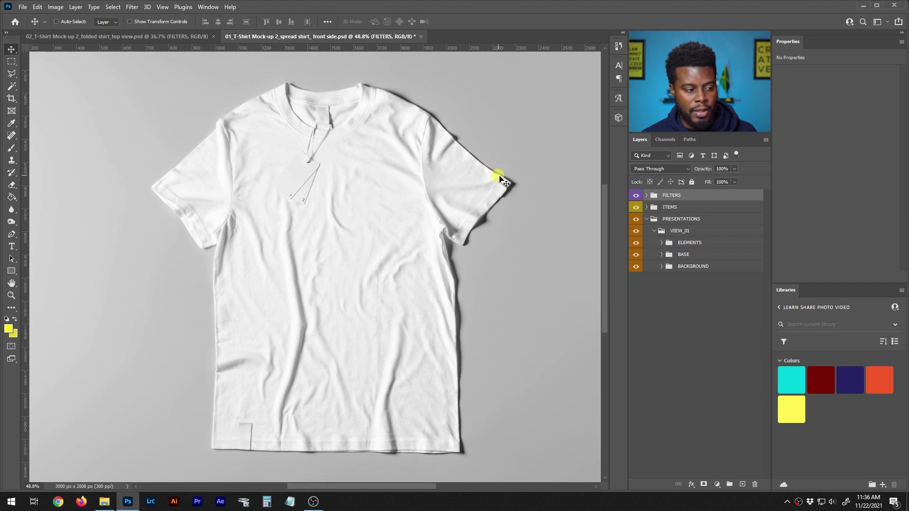
pyautogui.click(636, 256)
pyautogui.click(636, 256)
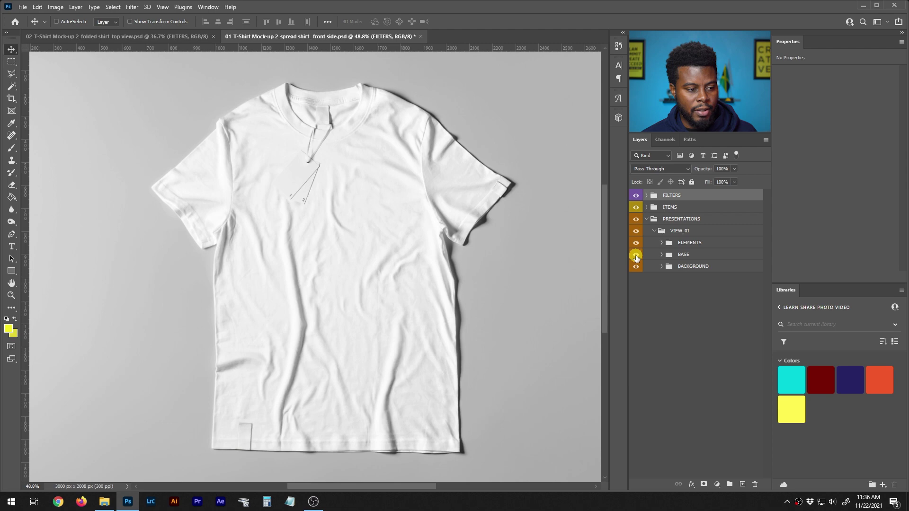
pyautogui.click(636, 267)
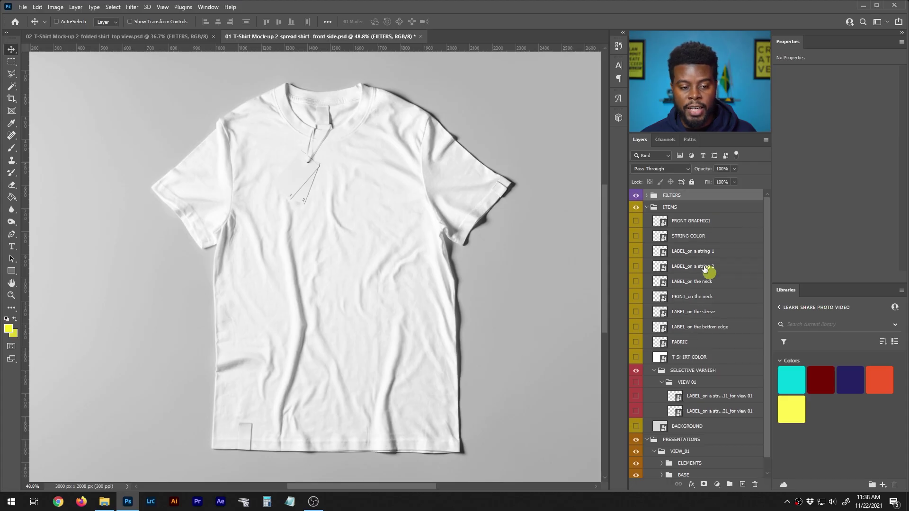
# Open the contents of the FRONT GRAPHIC1 smart object in the ITEMS group for editing
pyautogui.click(743, 221)
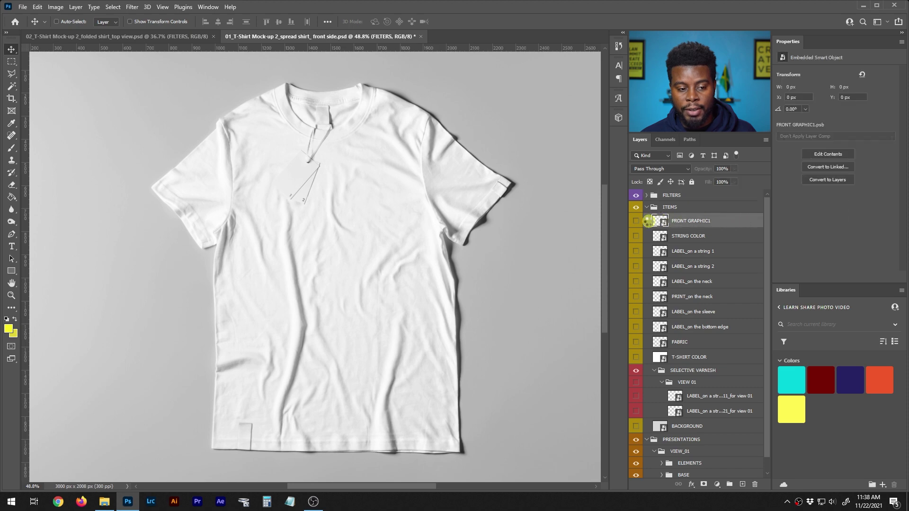
pyautogui.click(664, 222)
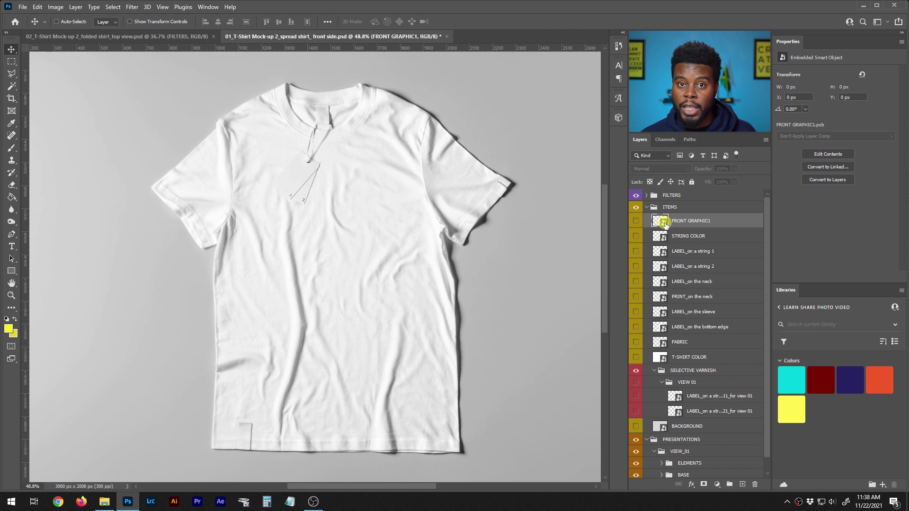
pyautogui.doubleClick(665, 223)
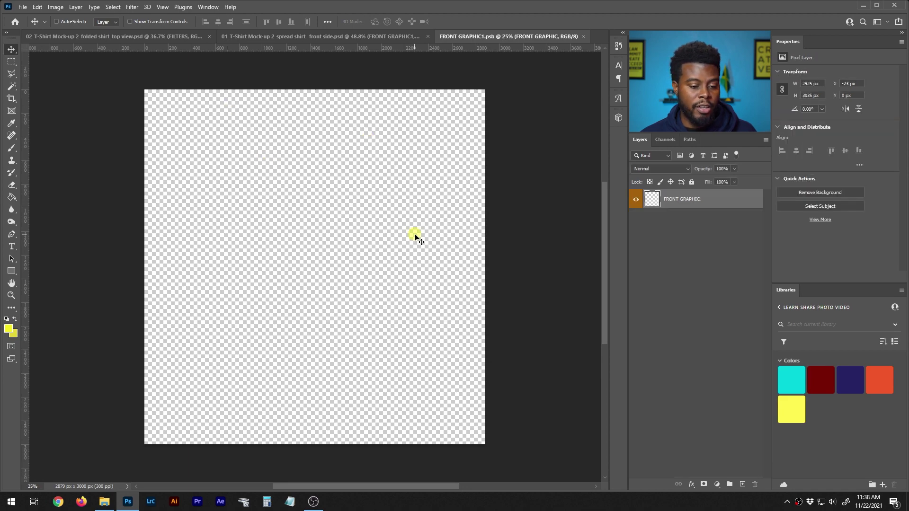
# Place the LSPV_TShirt_2020_BlockWithText_Red_GraphicDesigner_v2 image from the LSPV 066 folder into the FRONT GRAPHIC1 document
pyautogui.click(105, 501)
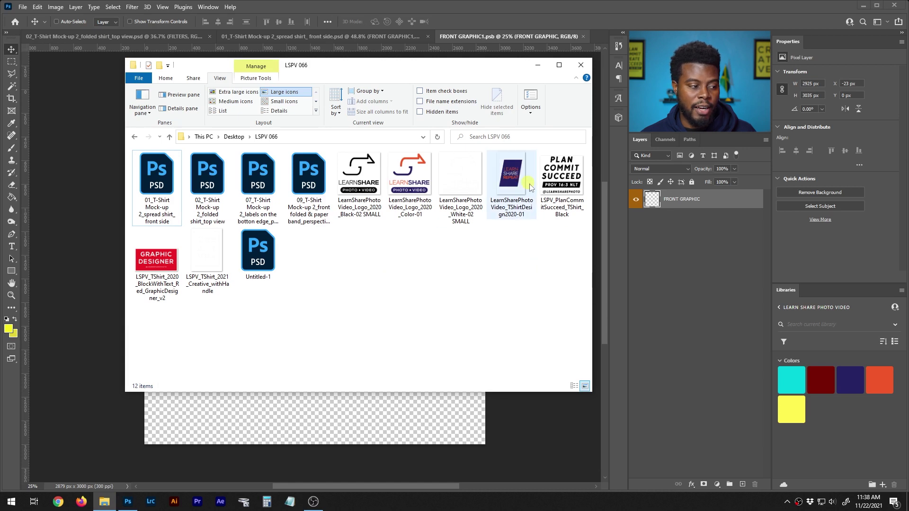
pyautogui.moveTo(156, 260); pyautogui.dragTo(316, 408)
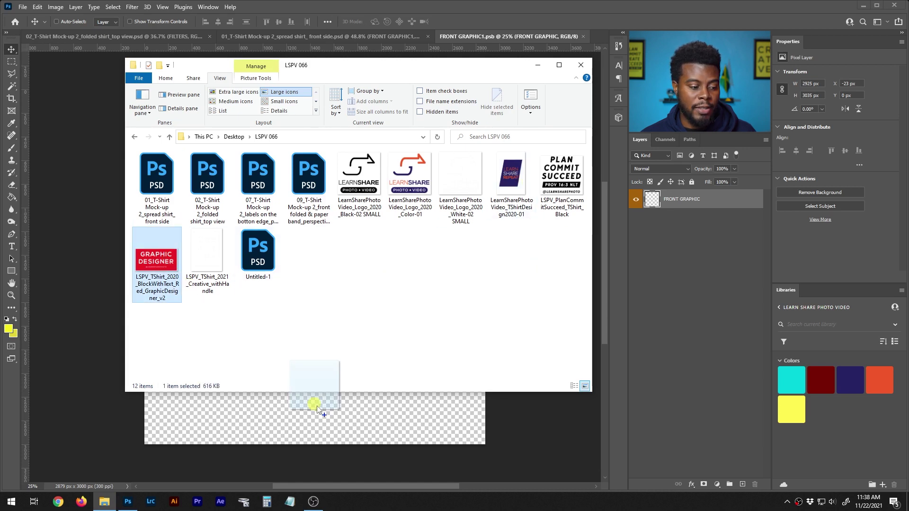
pyautogui.moveTo(317, 405); pyautogui.dragTo(317, 405)
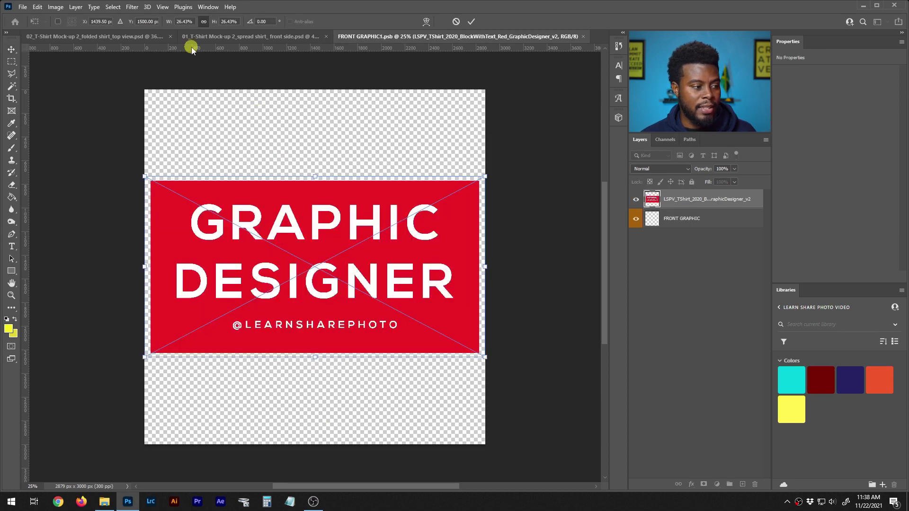
# Scale the placed GRAPHIC DESIGNER artwork proportionally to 20.43% and commit its placement
pyautogui.click(191, 22)
pyautogui.hotkey('shift', 'Down')
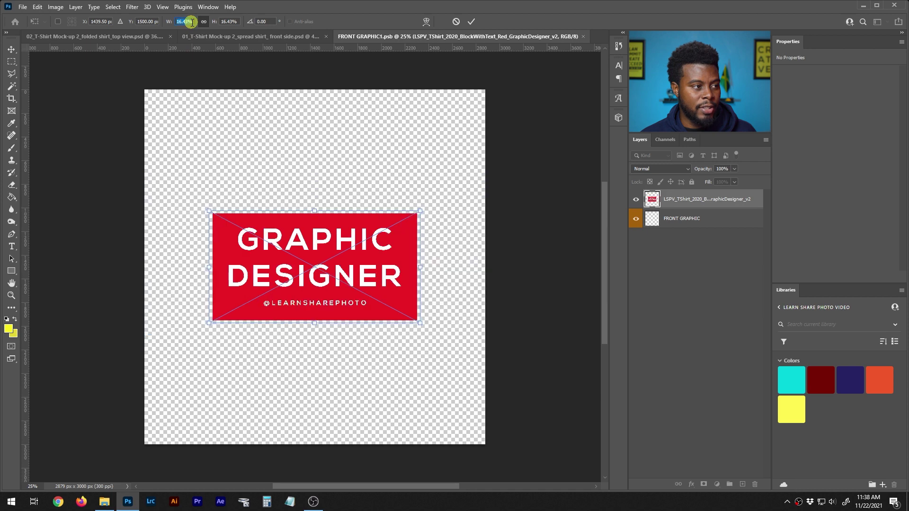
pyautogui.press('Up')
pyautogui.press('Up')
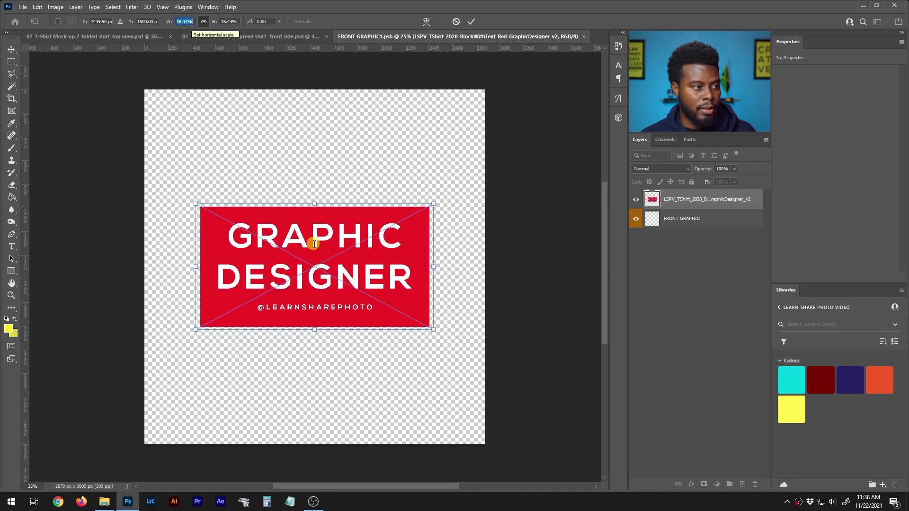
pyautogui.press('Return')
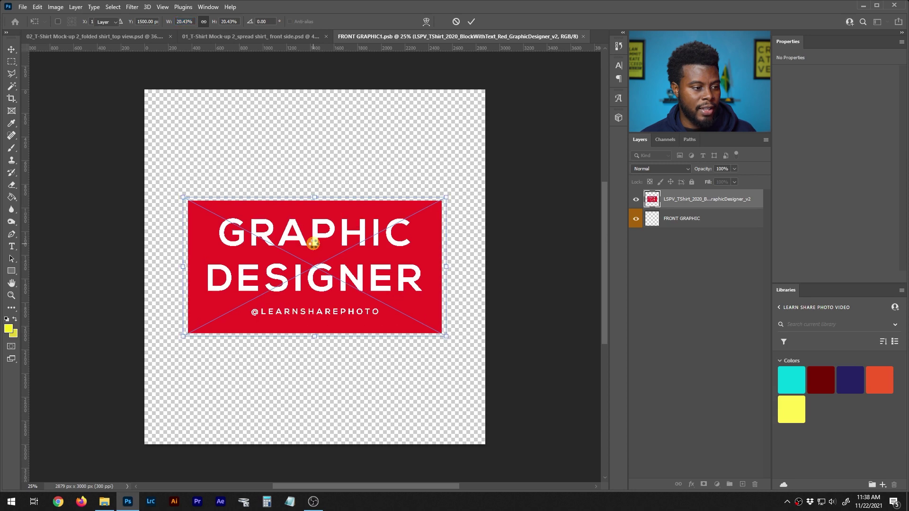
pyautogui.press('Return')
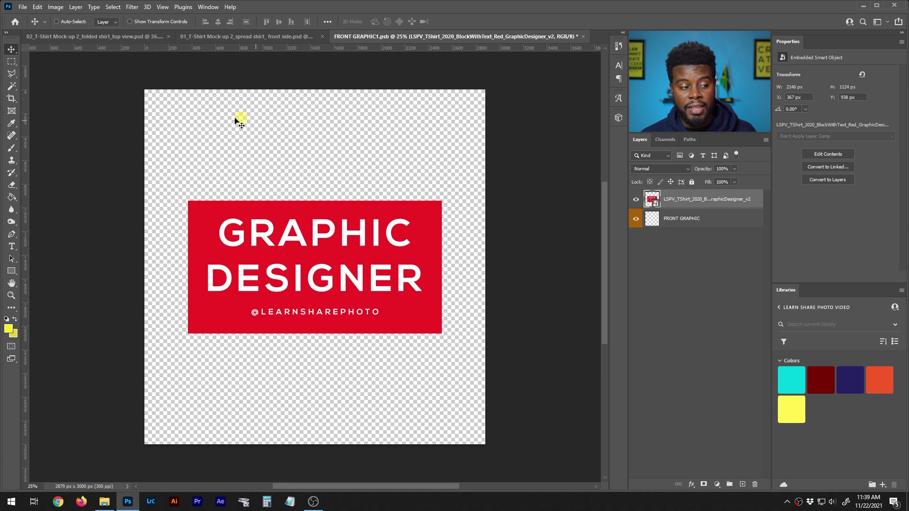
# Save the FRONT GRAPHIC1 contents and check the artwork on the spread shirt front side mock-up
pyautogui.press('ctrl')
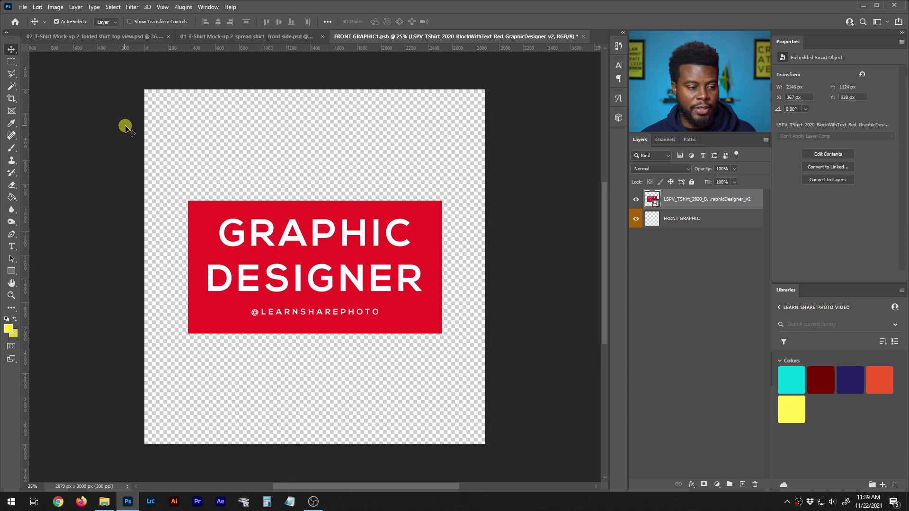
pyautogui.hotkey('ctrl', 's')
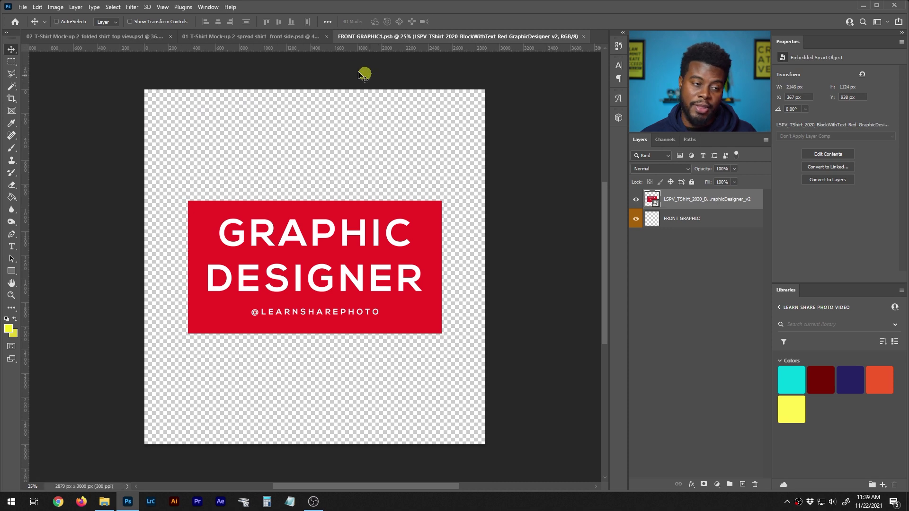
pyautogui.click(288, 36)
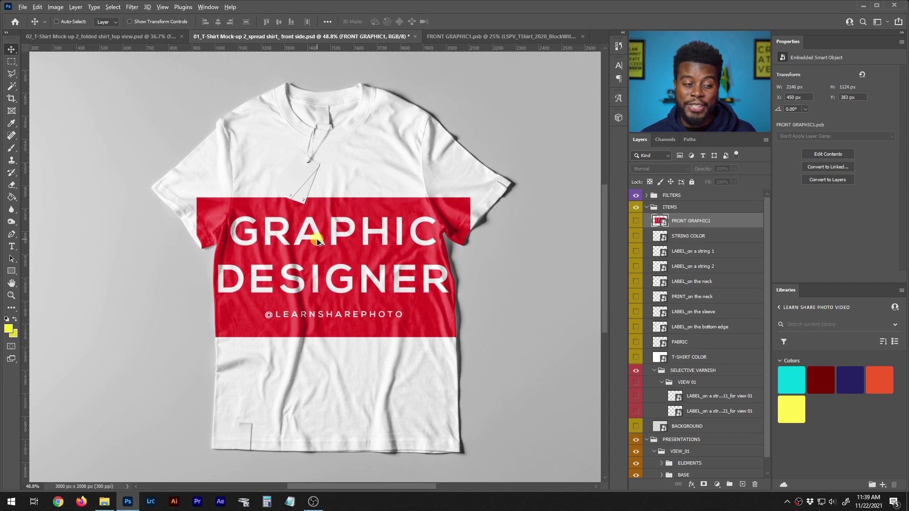
pyautogui.scroll(1, 317, 237)
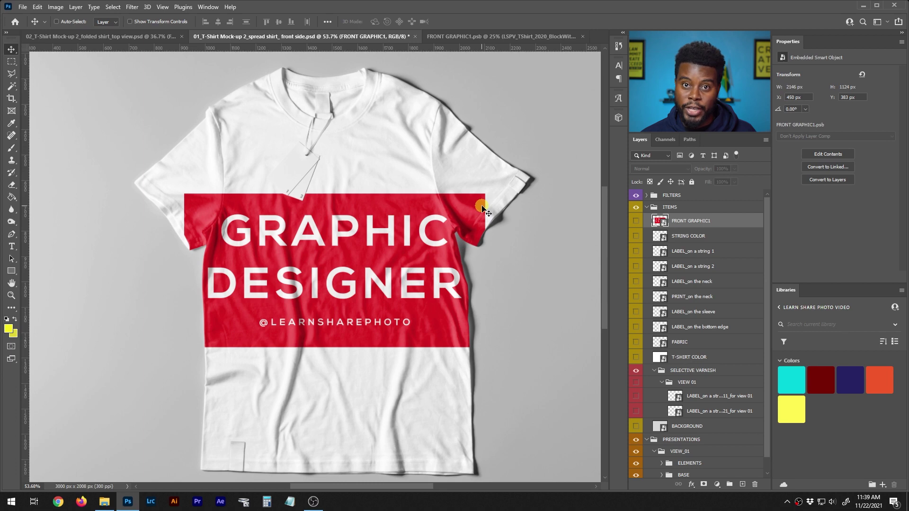
# In the FRONT GRAPHIC1 contents, scale the red artwork proportionally to 9% and move it up to Y 1227 px
pyautogui.click(507, 38)
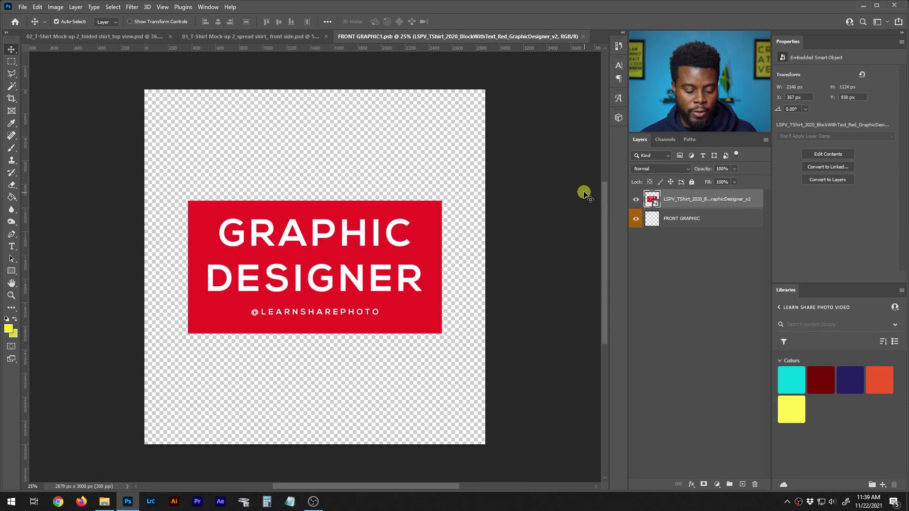
pyautogui.hotkey('ctrl', 't')
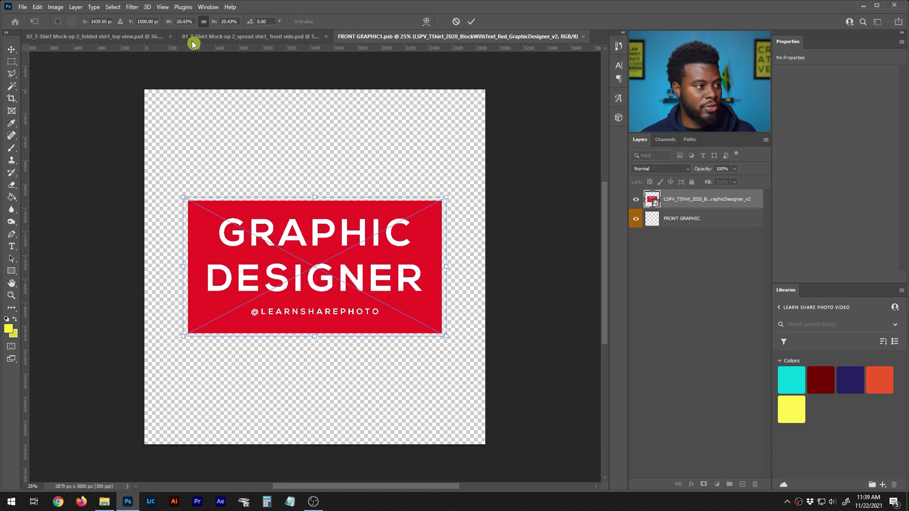
pyautogui.press('Down')
pyautogui.press('Down')
pyautogui.press('Down')
pyautogui.press('Down')
pyautogui.press('Down')
pyautogui.press('Down')
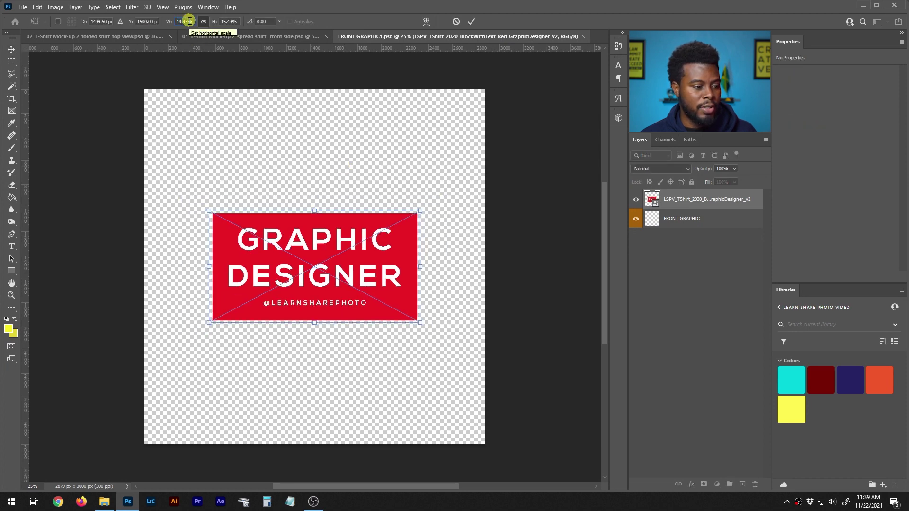
pyautogui.press('Down')
pyautogui.press('Down')
pyautogui.press('Down')
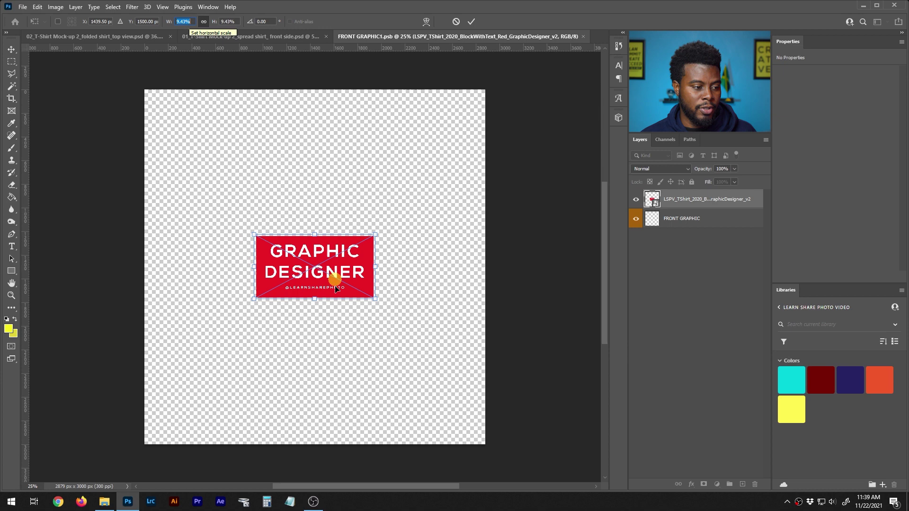
pyautogui.moveTo(325, 262); pyautogui.dragTo(325, 228)
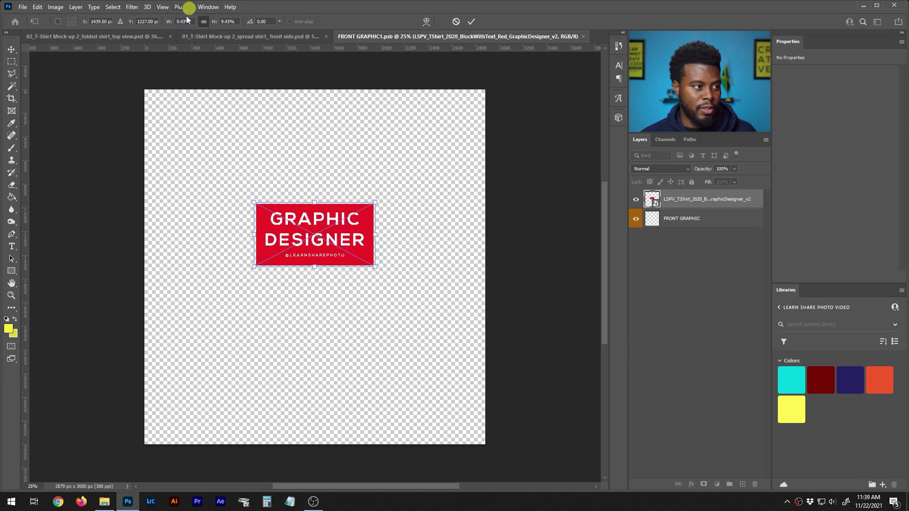
pyautogui.write('9')
pyautogui.press('Return')
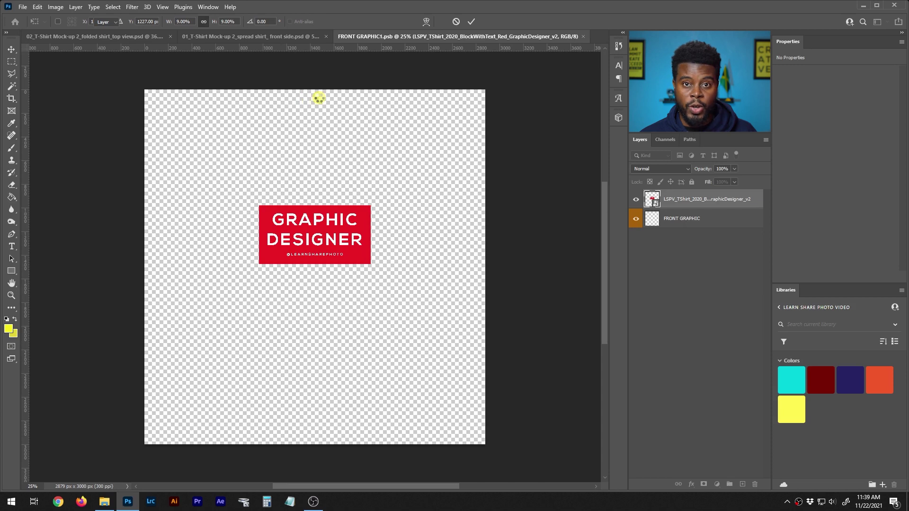
pyautogui.press('Return')
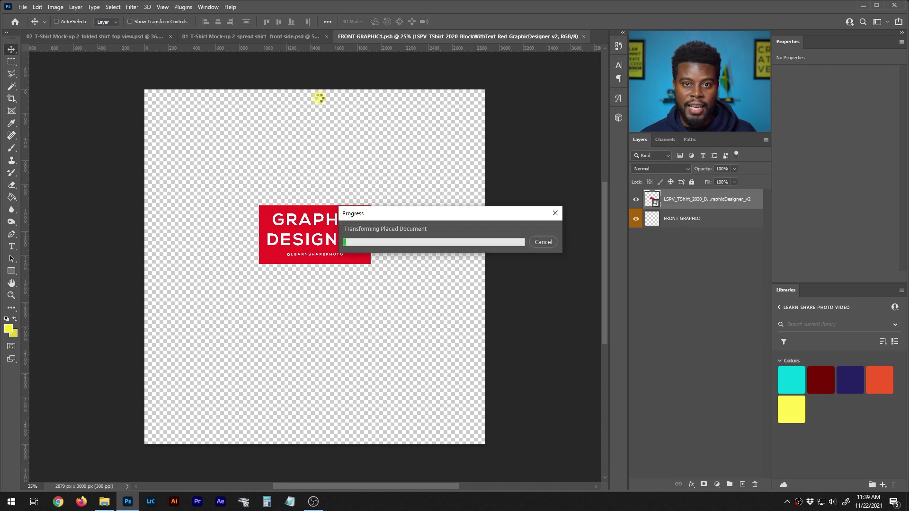
# Save the resized artwork and inspect it up close on the spread shirt front side mock-up
pyautogui.click(293, 40)
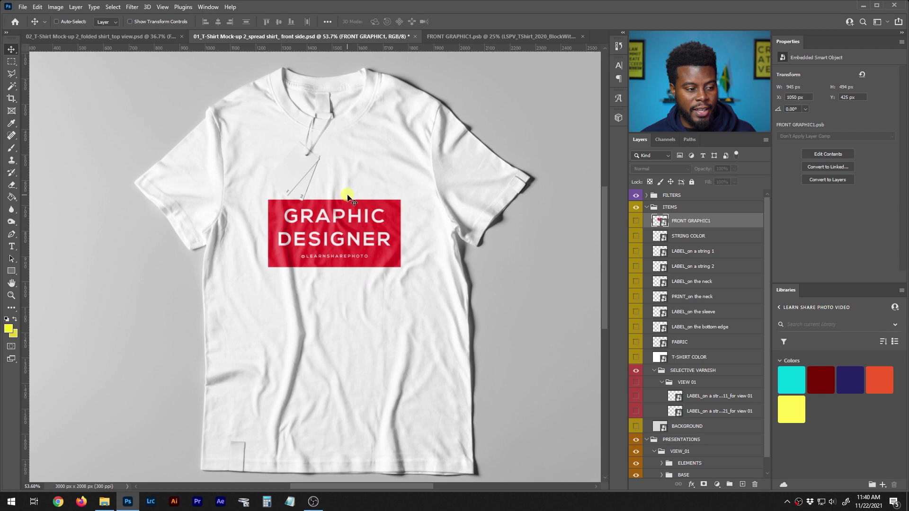
pyautogui.scroll(2, 347, 161)
pyautogui.scroll(2, 346, 161)
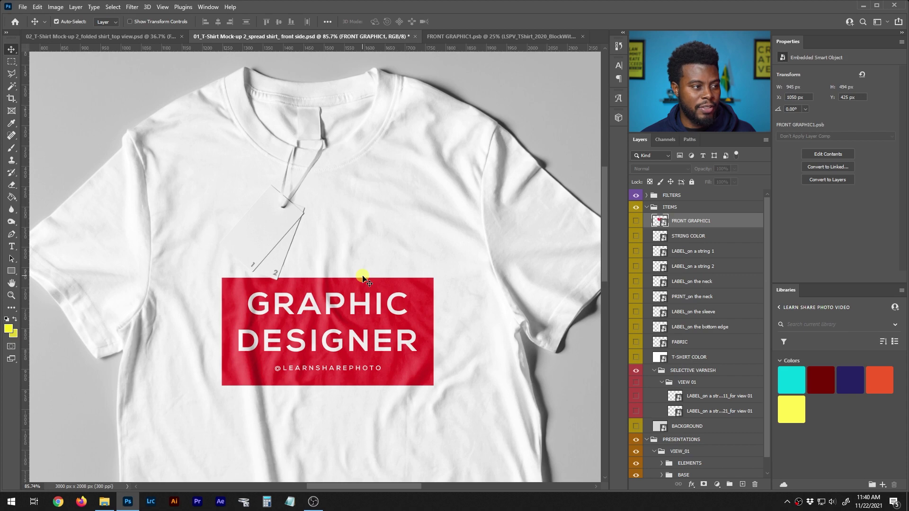
# Save the mock-up as a new Photoshop file named LSPV T-Shirt Mock-Up Design in the LSPV 066 folder
pyautogui.hotkey('ctrl', 'shift', 's')
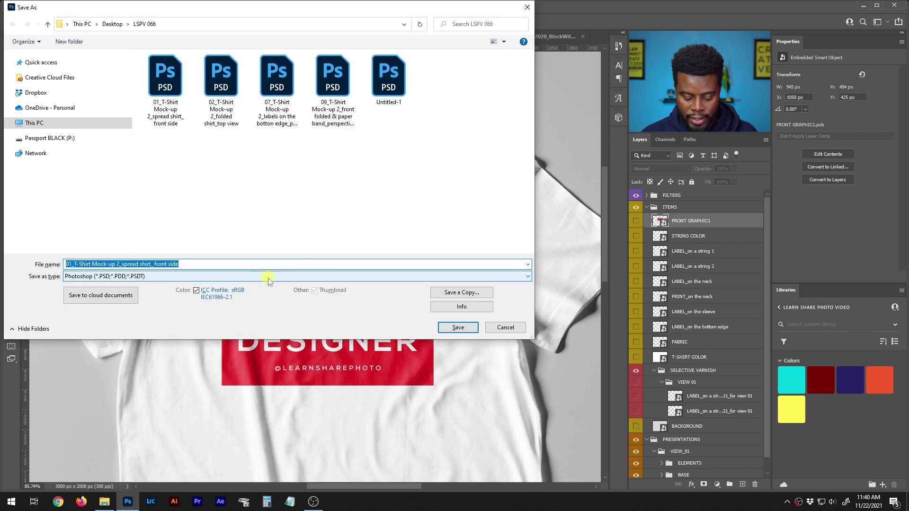
pyautogui.write('LSPV T-Shirt')
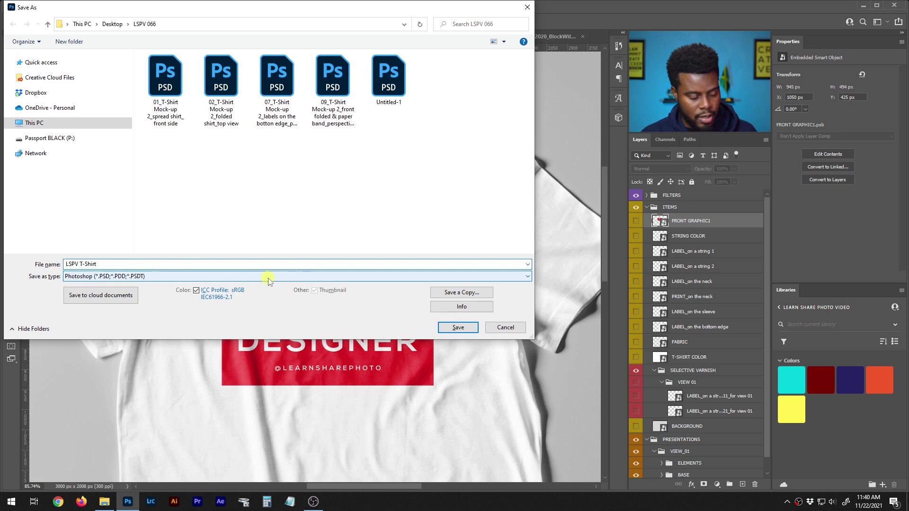
pyautogui.write(' Mock-Up Design')
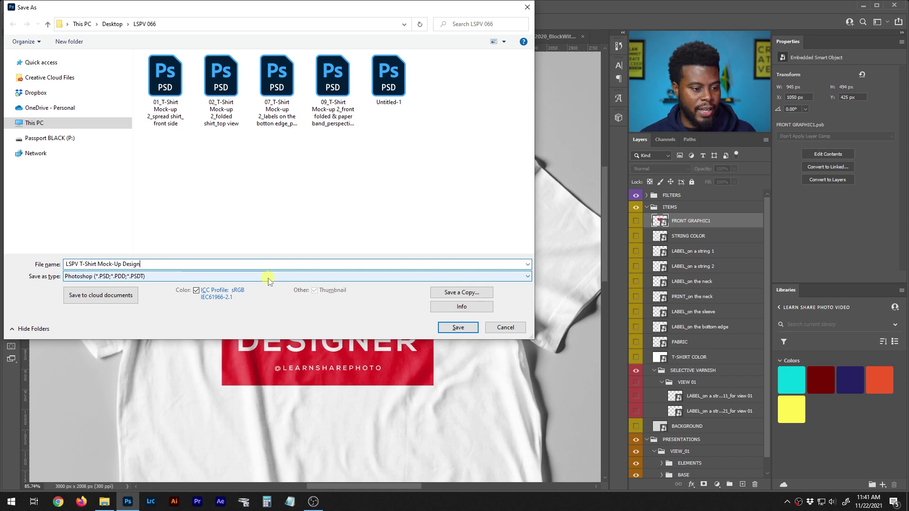
pyautogui.press('Return')
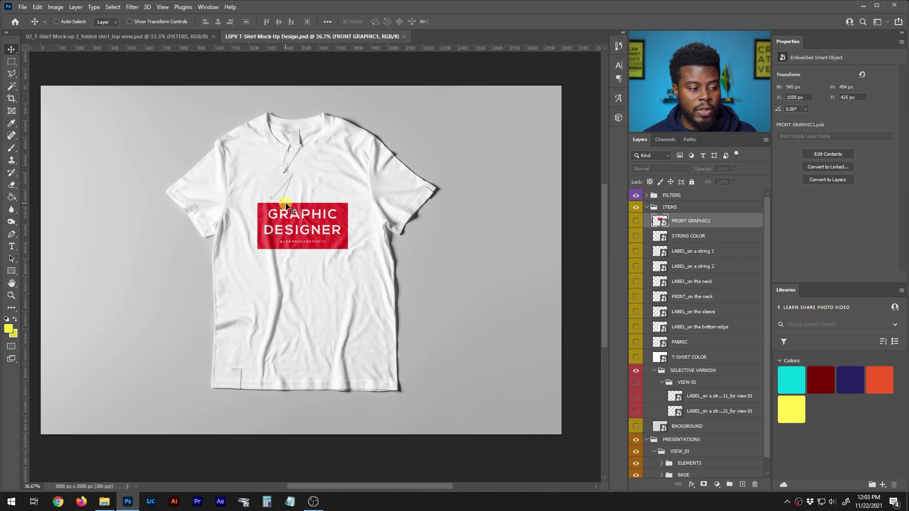
# Reopen the FRONT GRAPHIC1 smart object, move the artwork straight up to a top edge of Y 784 px, and save it
pyautogui.scroll(5, 274, 183)
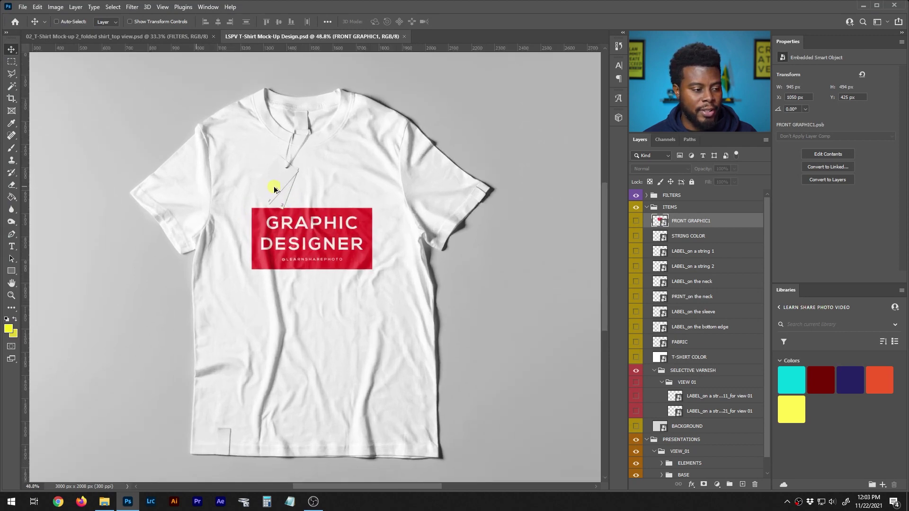
pyautogui.doubleClick(663, 222)
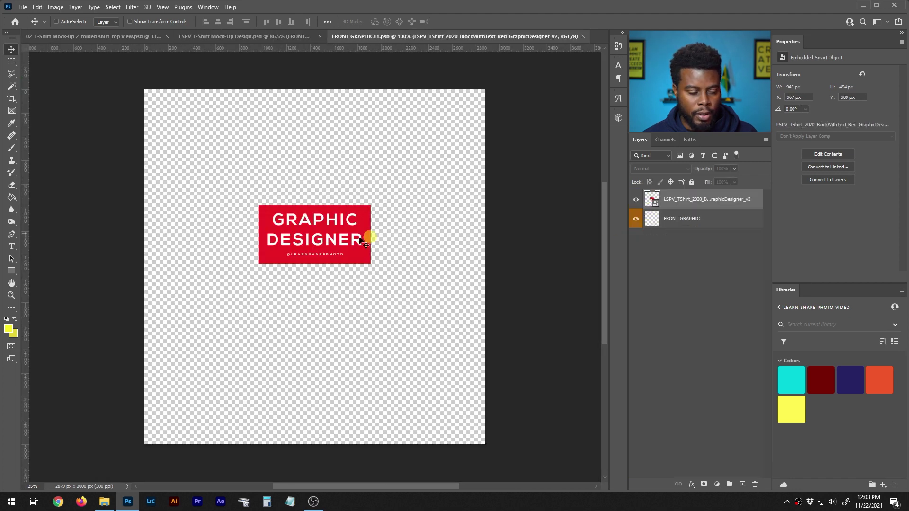
pyautogui.moveTo(323, 233); pyautogui.dragTo(324, 210)
pyautogui.hotkey('ctrl', 's')
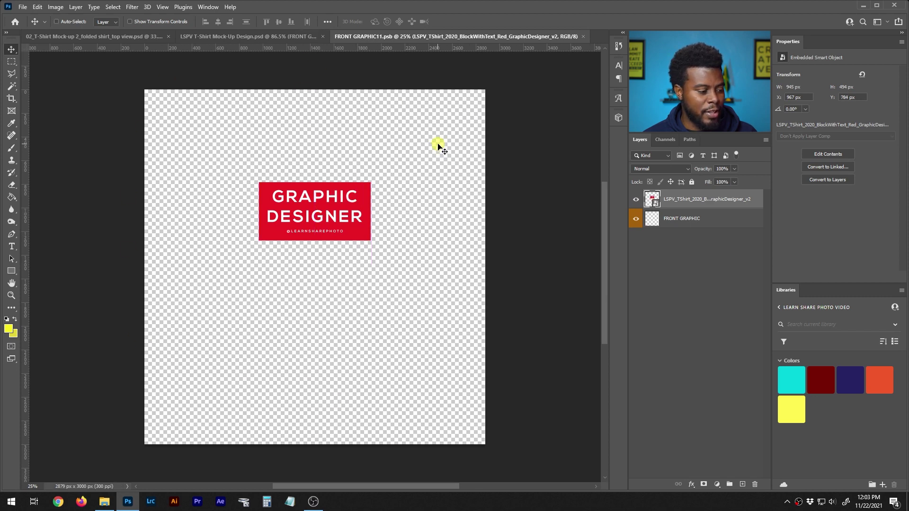
# Examine how the raised artwork sits under the hanging tag on the LSPV T-Shirt Mock-Up Design shirt
pyautogui.click(276, 38)
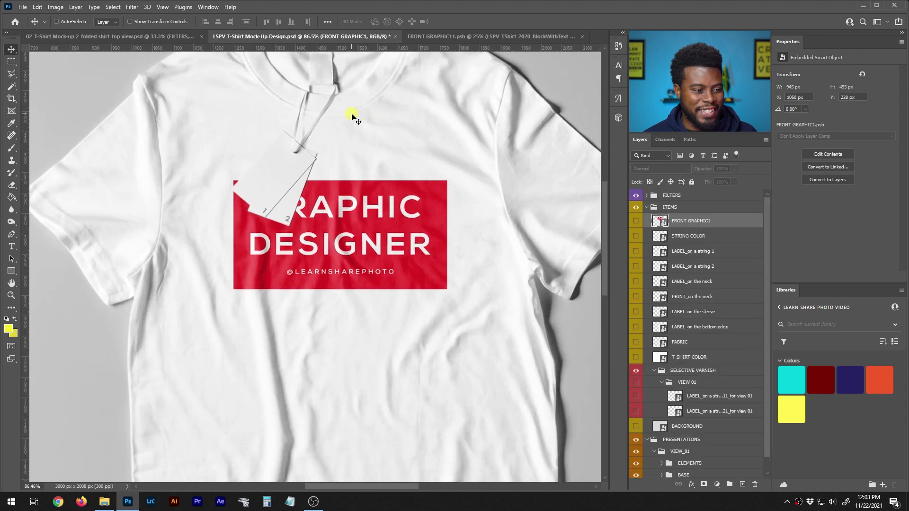
pyautogui.scroll(2, 353, 119)
pyautogui.keyDown('alt'); pyautogui.scroll(-5, 353, 119); pyautogui.keyUp('alt')
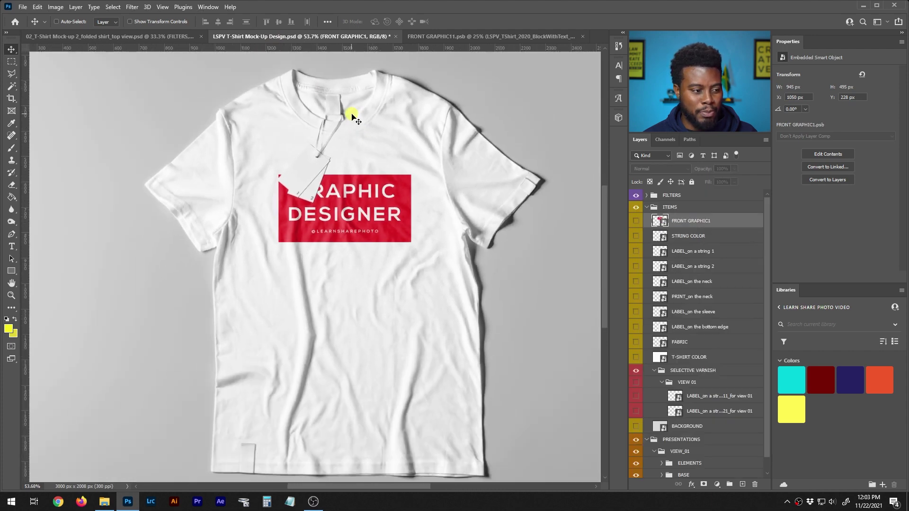
pyautogui.keyDown('alt'); pyautogui.scroll(5, 353, 118); pyautogui.keyUp('alt')
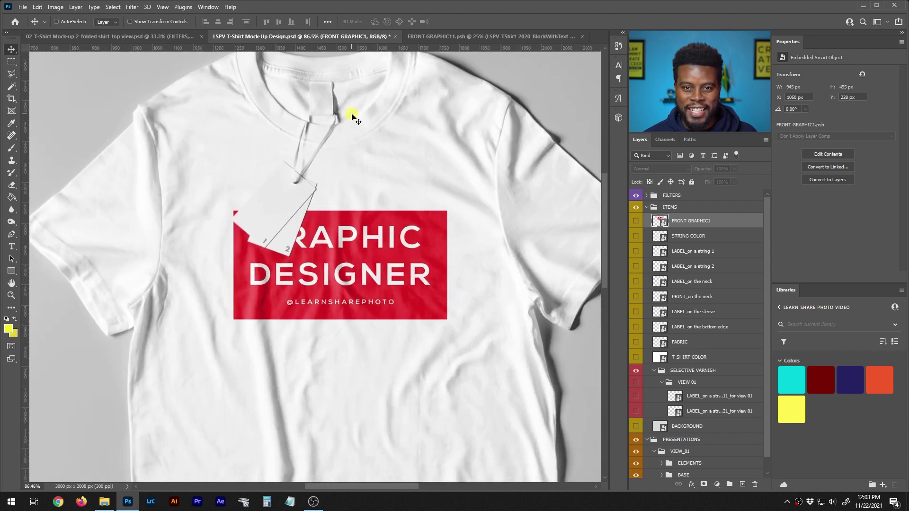
pyautogui.scroll(-5, 353, 118)
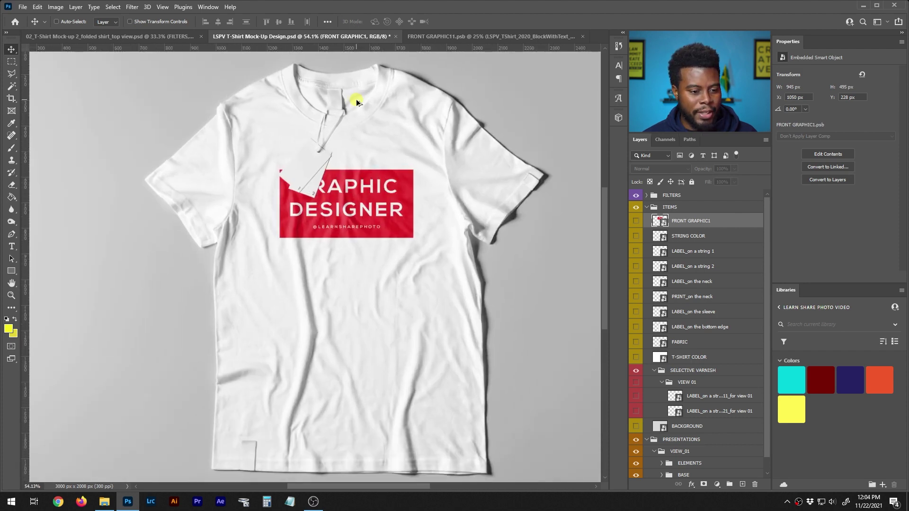
pyautogui.keyDown('alt'); pyautogui.scroll(-1, 357, 102); pyautogui.keyUp('alt')
pyautogui.scroll(-1, 687, 252)
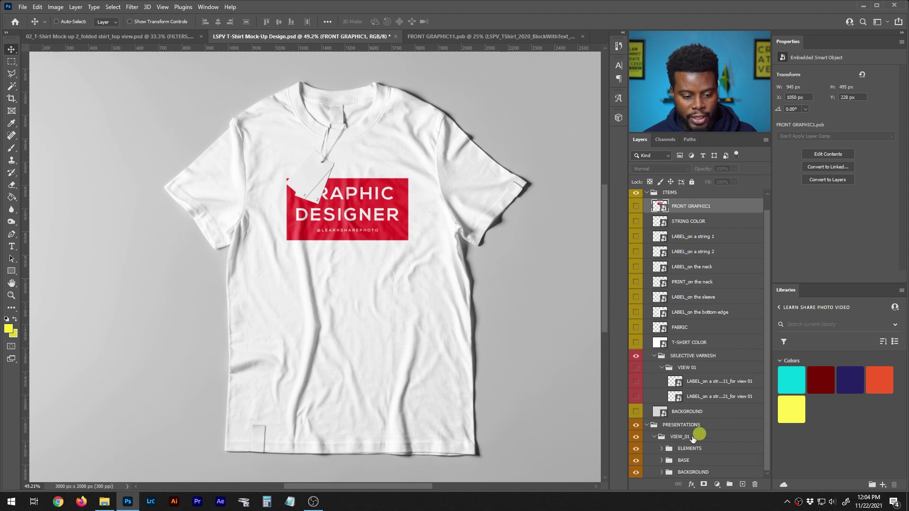
# Expand the ELEMENTS group under VIEW_01 and hide its LABEL_on a string group
pyautogui.click(662, 450)
pyautogui.scroll(-2, 700, 371)
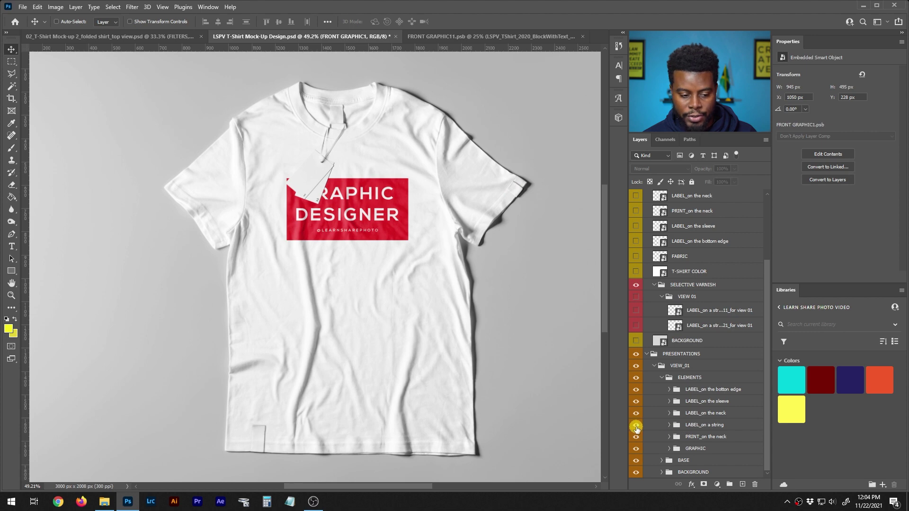
pyautogui.scroll(5, 314, 152)
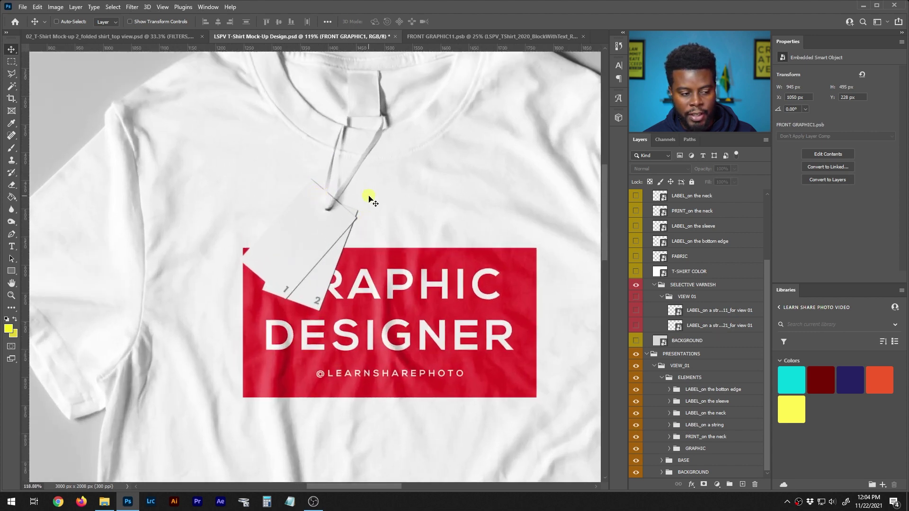
pyautogui.click(636, 426)
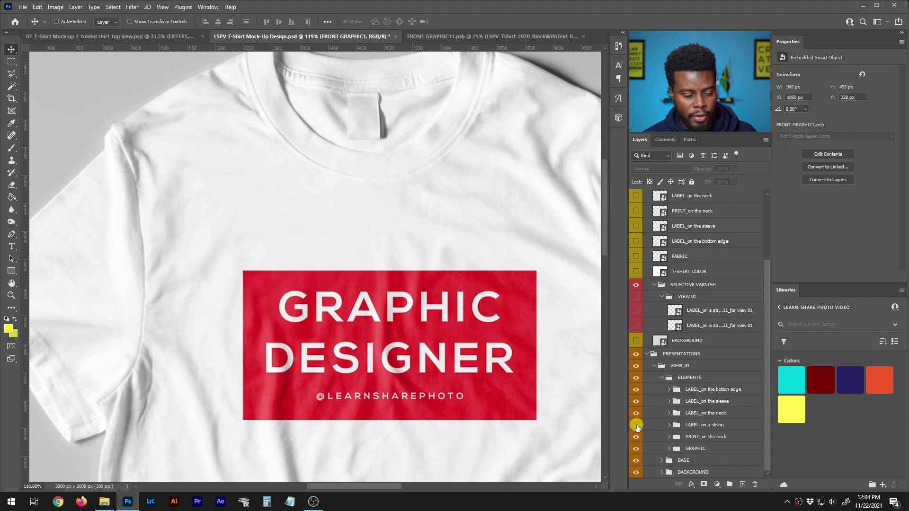
# Examine the collar, sleeves and front graphic of the mock-up shirt with the hanging tag hidden
pyautogui.scroll(-3, 525, 327)
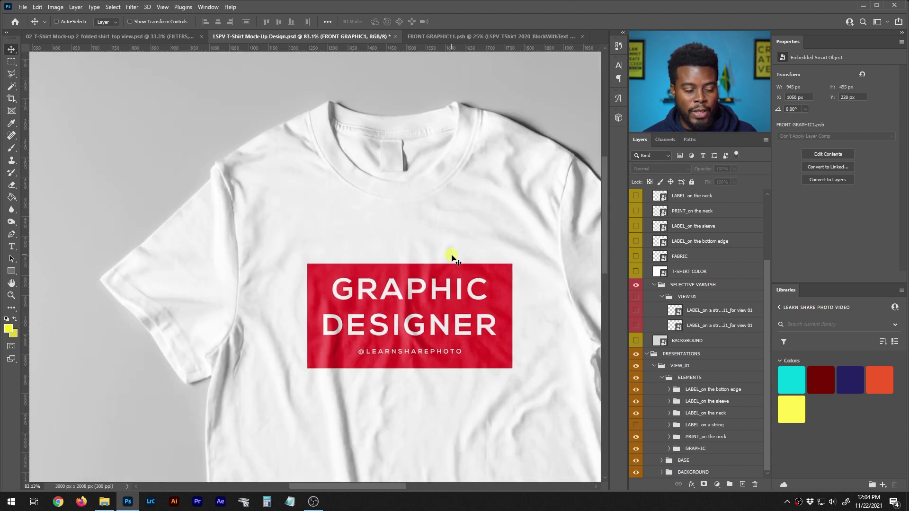
pyautogui.press('ctrl')
pyautogui.hscroll(2, 425, 188)
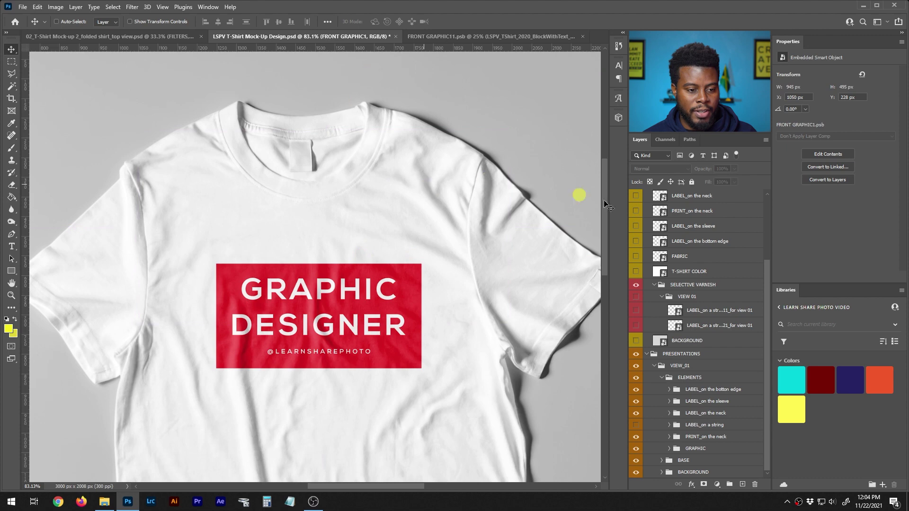
pyautogui.scroll(-1, 581, 194)
pyautogui.scroll(-1, 476, 253)
pyautogui.scroll(-1, 492, 251)
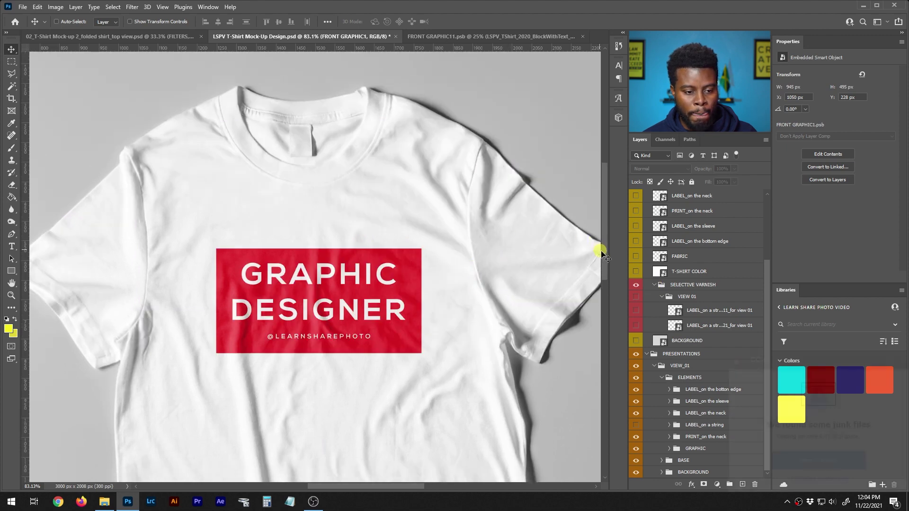
pyautogui.click(901, 360)
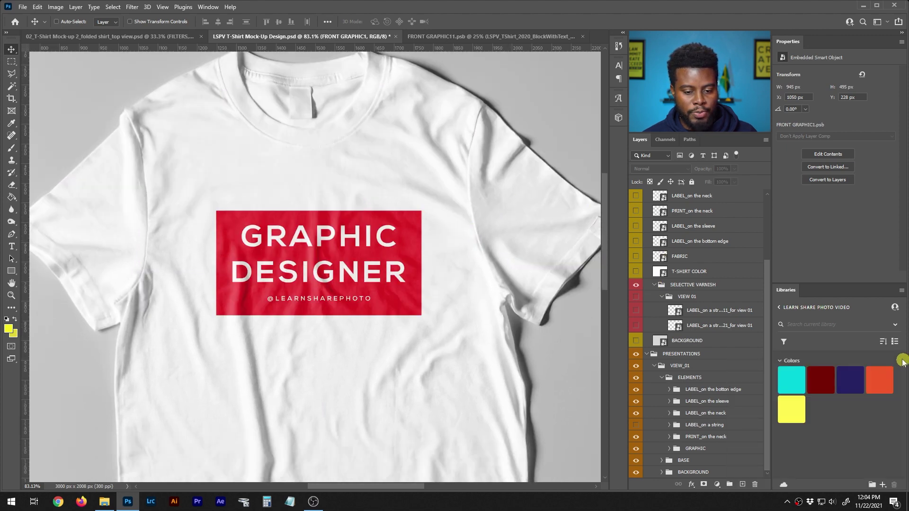
pyautogui.scroll(2, 502, 248)
pyautogui.scroll(-1, 514, 255)
# Reopen the FRONT GRAPHIC1 smart object and place the LearnSharePhotoVideo_TShirtDesign2020-01 image from the LSPV 066 folder into it
pyautogui.scroll(4, 689, 258)
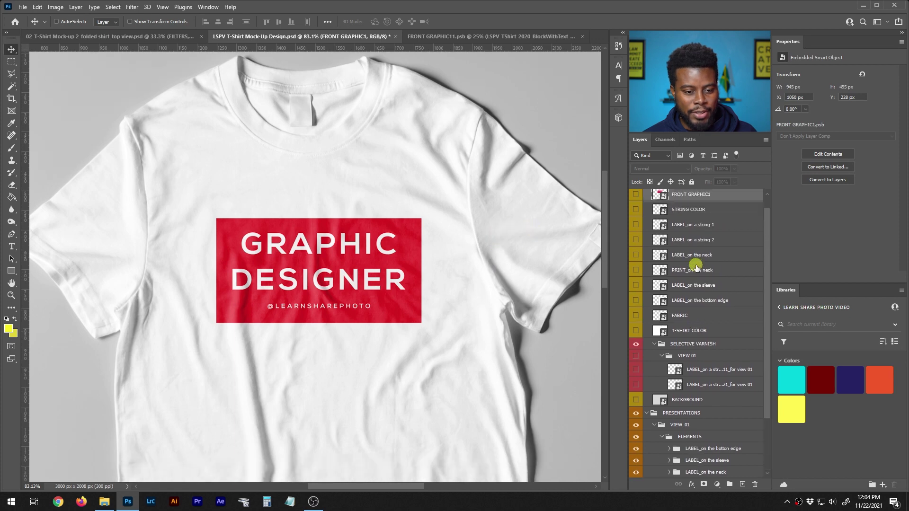
pyautogui.doubleClick(669, 227)
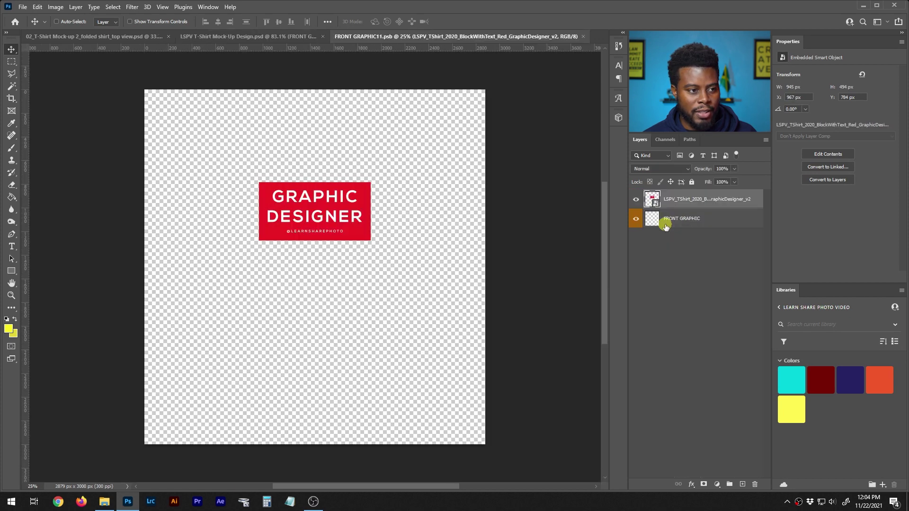
pyautogui.click(105, 502)
pyautogui.click(523, 192)
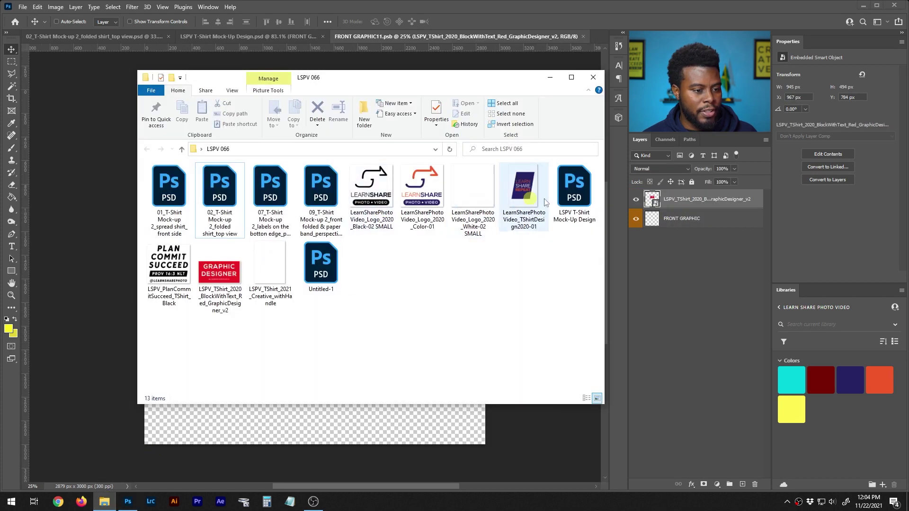
pyautogui.moveTo(522, 192); pyautogui.dragTo(351, 424)
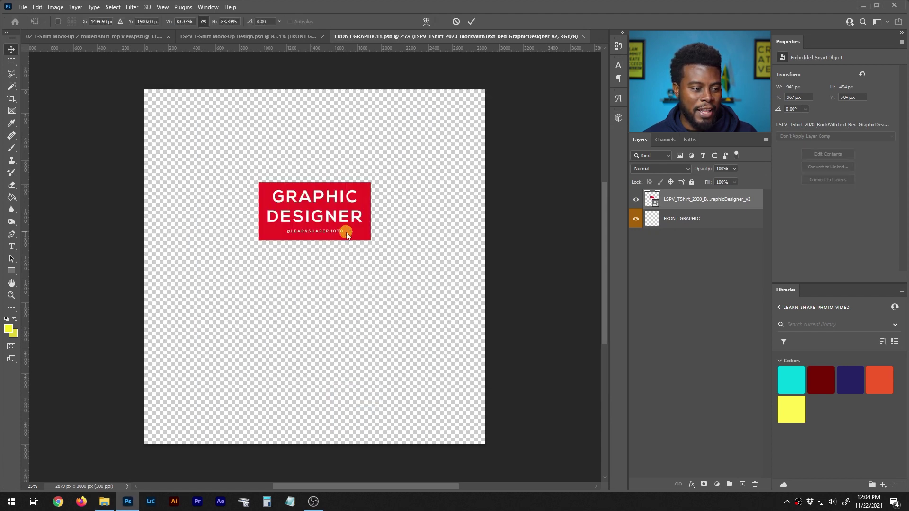
# Scale the placed LEARN SHARE REPEAT artwork proportionally to about 1038 x 1212 px and move it up to a top edge of Y 672 px
pyautogui.click(186, 21)
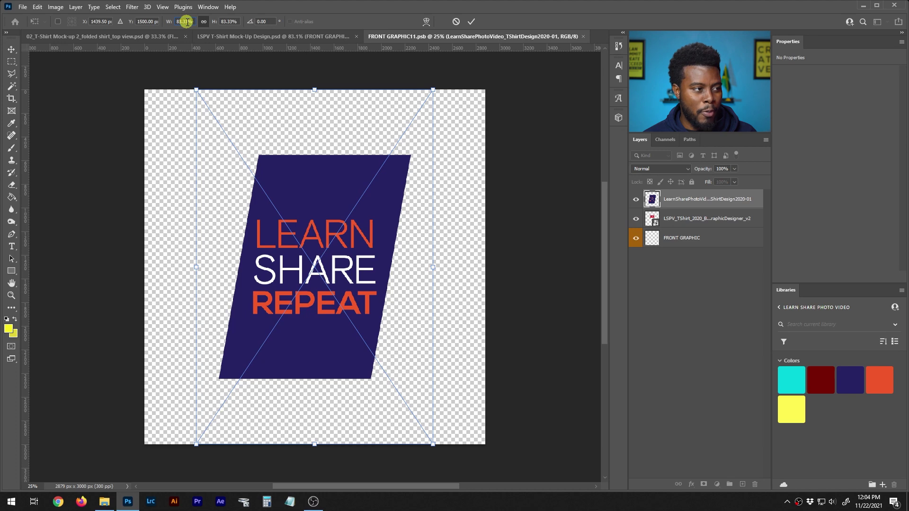
pyautogui.hotkey('shift', 'Down')
pyautogui.hotkey('shift', 'Down')
pyautogui.hotkey('shift', 'Down')
pyautogui.moveTo(318, 231); pyautogui.dragTo(319, 205)
pyautogui.press('Return')
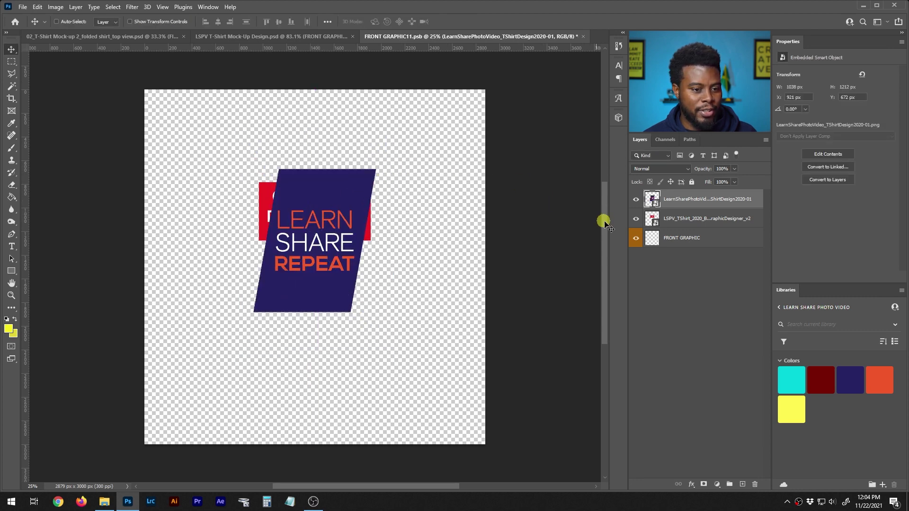
# Hide the red GRAPHIC DESIGNER layer and save the smart object to update the LSPV T-Shirt Mock-Up Design document
pyautogui.click(635, 220)
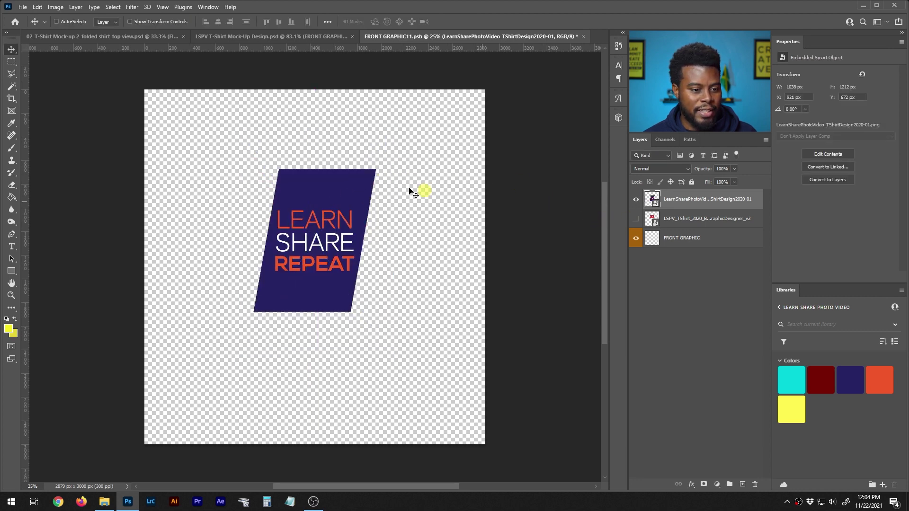
pyautogui.click(635, 219)
pyautogui.click(635, 219)
pyautogui.hotkey('ctrl', 's')
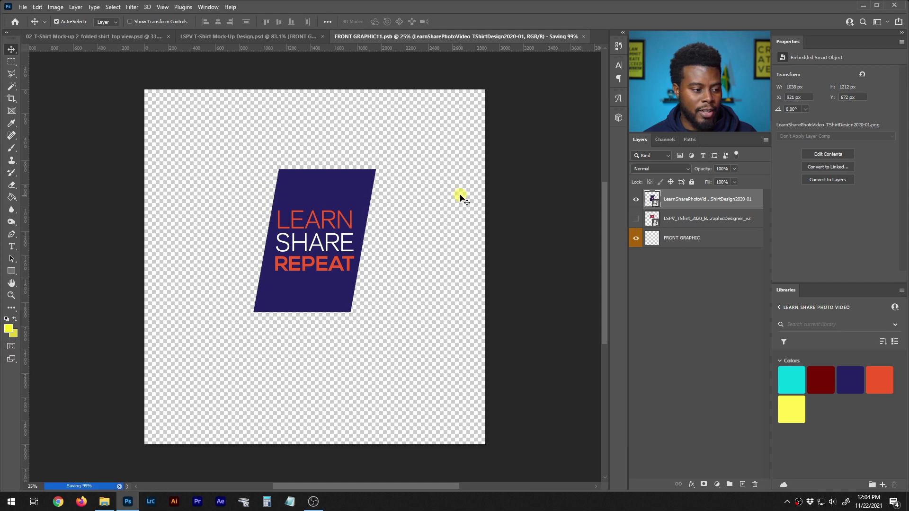
pyautogui.click(275, 36)
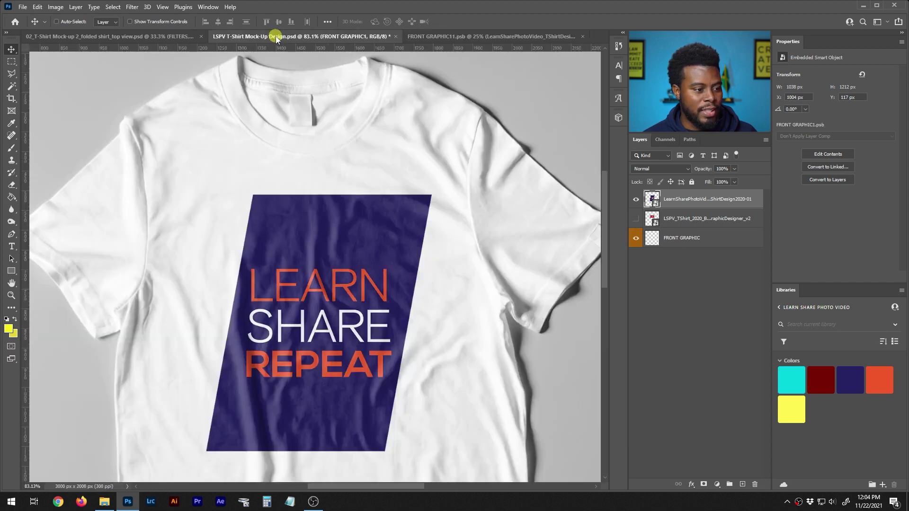
# Check the new graphic on the whole shirt and open the mock-up's T-SHIRT COLOR smart object
pyautogui.scroll(-5, 317, 220)
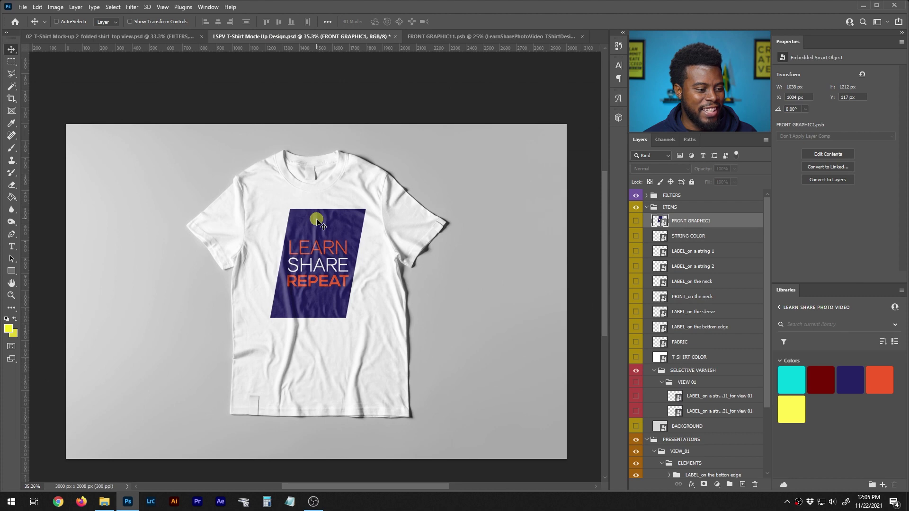
pyautogui.scroll(3, 317, 220)
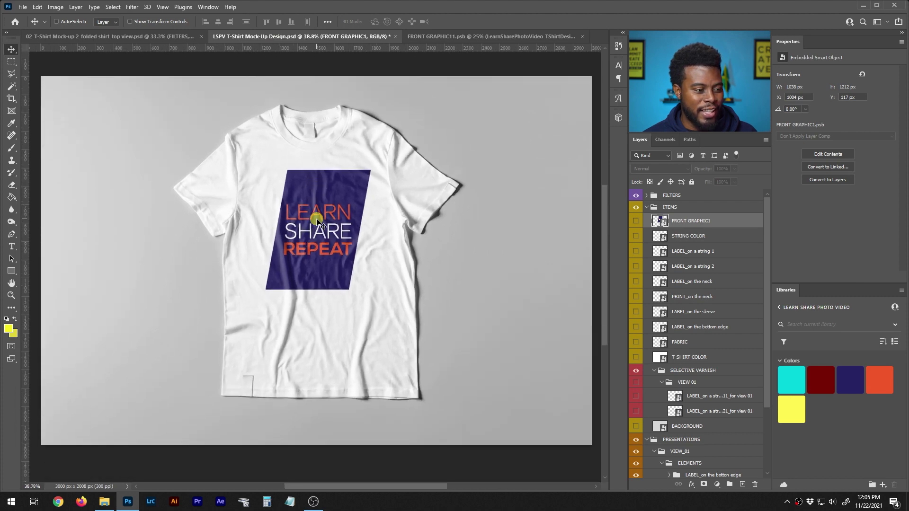
pyautogui.scroll(3, 317, 220)
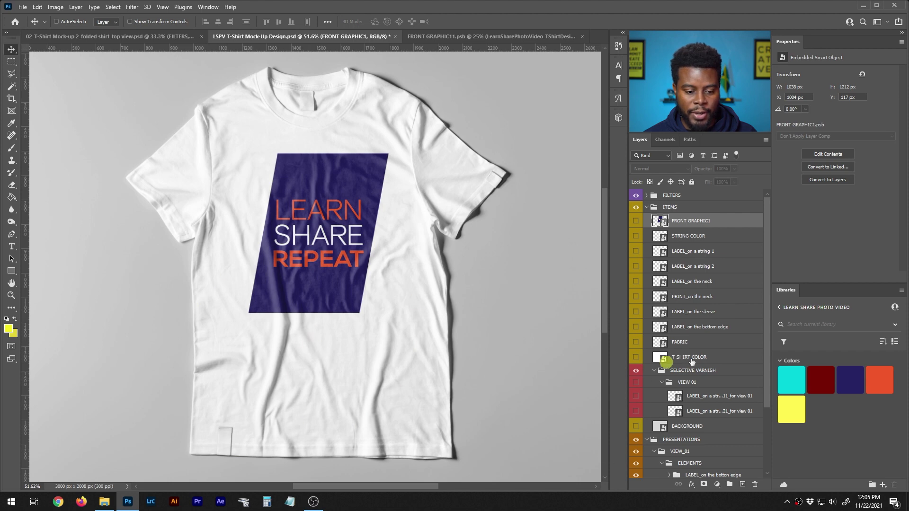
pyautogui.scroll(-3, 710, 360)
pyautogui.scroll(3, 717, 359)
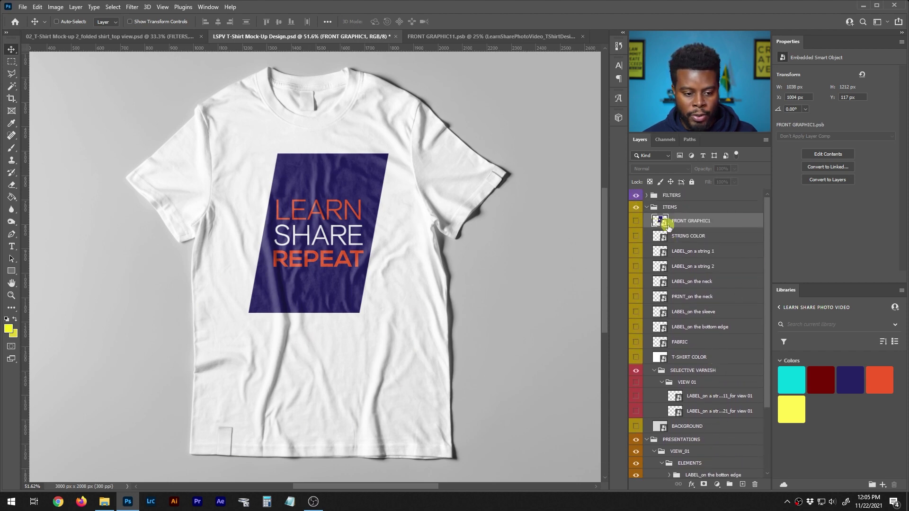
pyautogui.doubleClick(664, 359)
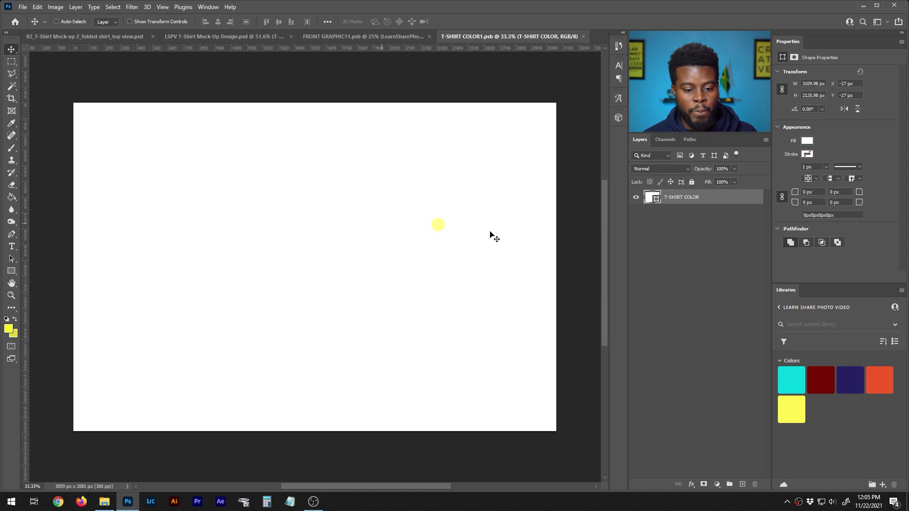
# Change the T-SHIRT COLOR shape's fill to a light yellow and save the smart object
pyautogui.doubleClick(656, 199)
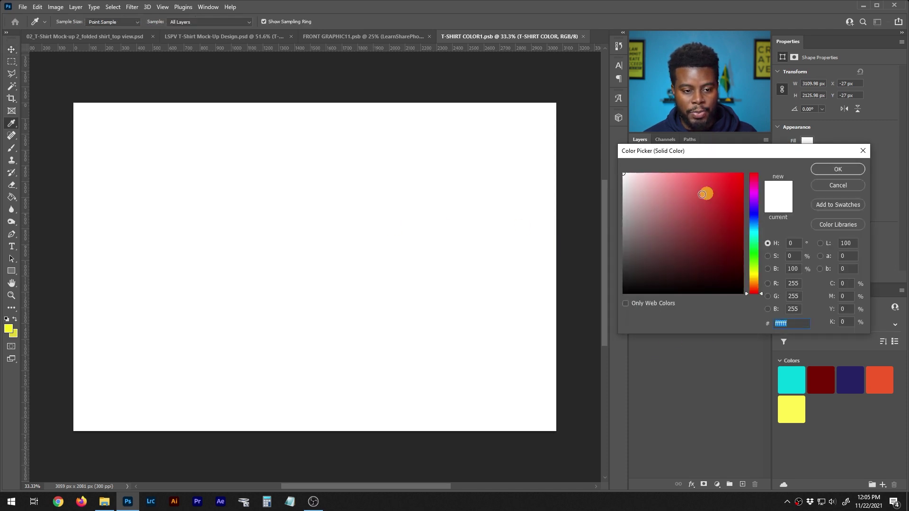
pyautogui.click(667, 181)
pyautogui.click(677, 180)
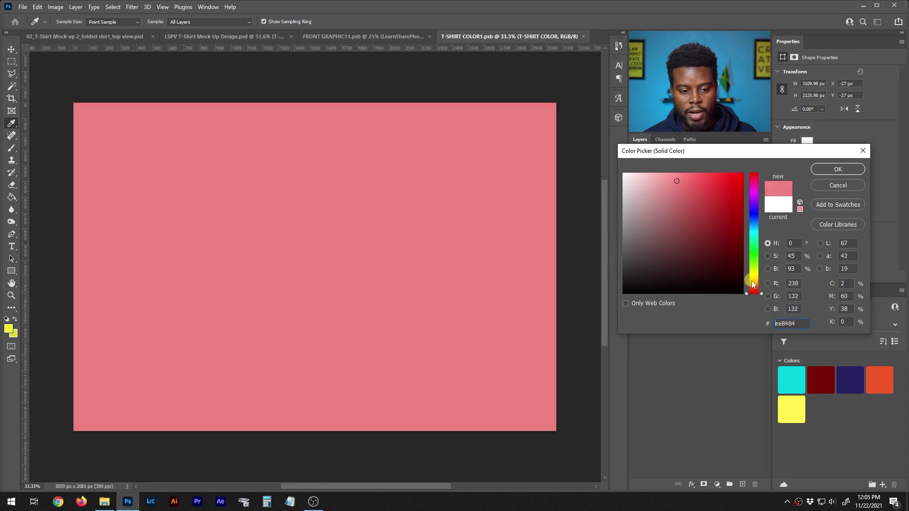
pyautogui.moveTo(755, 289); pyautogui.dragTo(756, 277)
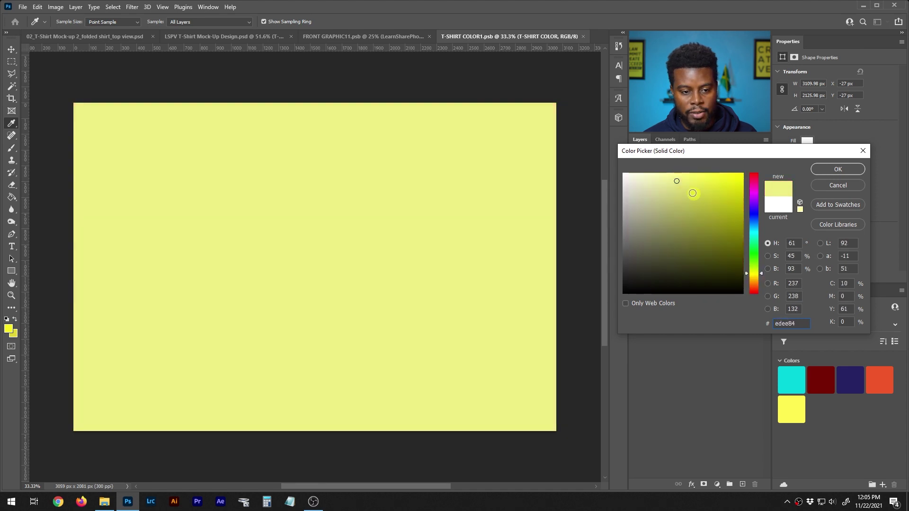
pyautogui.click(838, 169)
pyautogui.press('v')
pyautogui.hotkey('ctrl', 's')
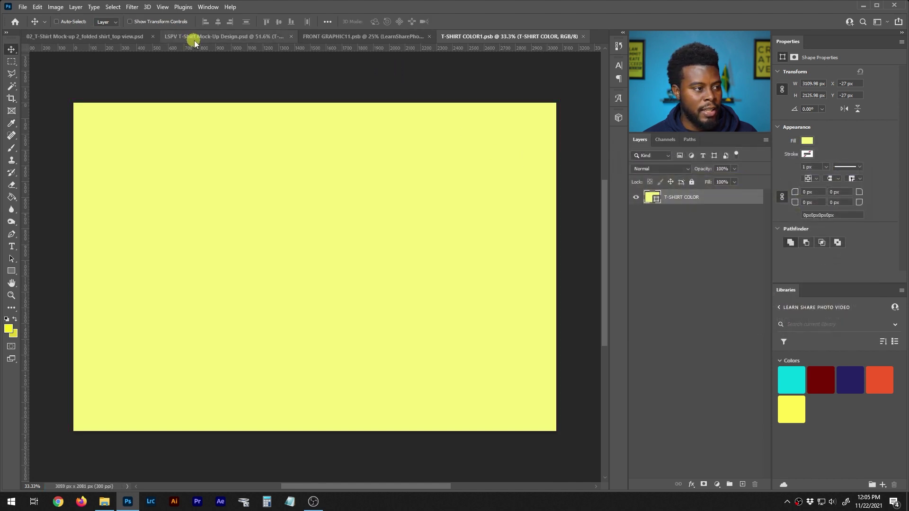
# Return to the LSPV T-Shirt Mock-Up Design document and examine the recolored shirt and its labels
pyautogui.click(195, 38)
pyautogui.scroll(-2, 237, 106)
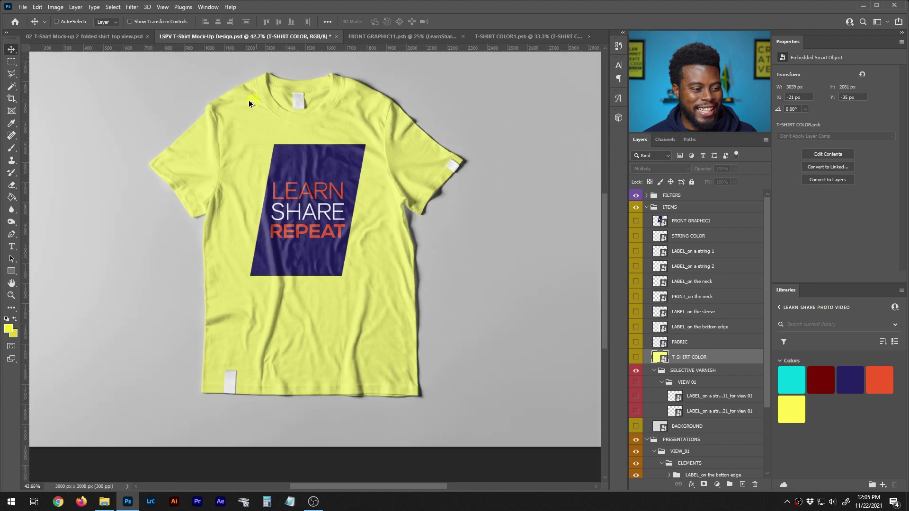
pyautogui.press('ctrl')
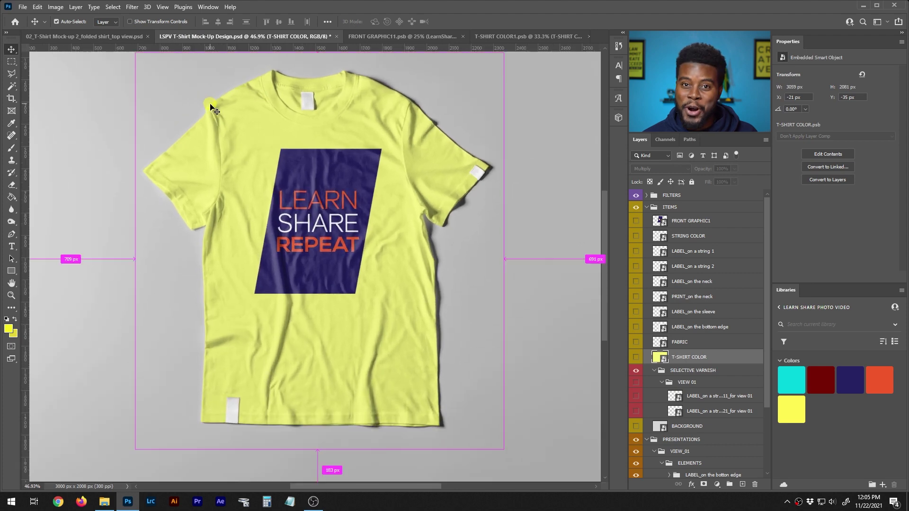
pyautogui.hscroll(-1, 211, 108)
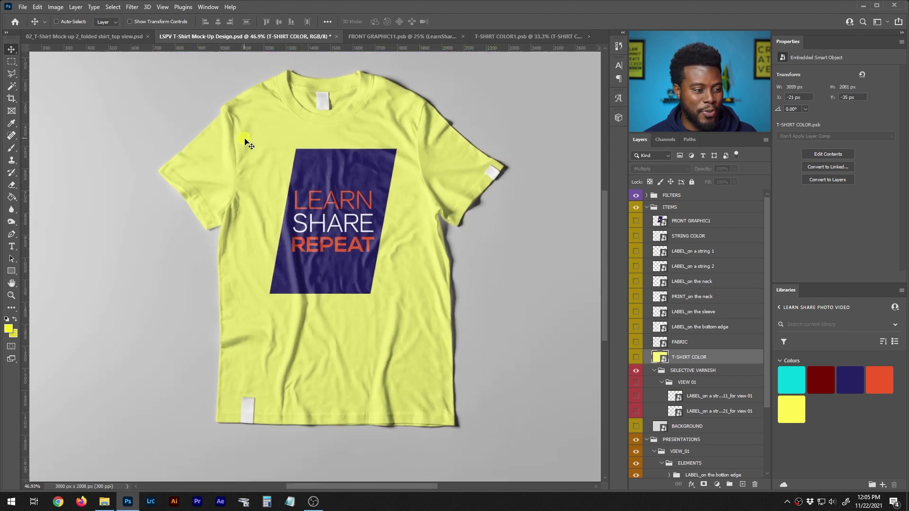
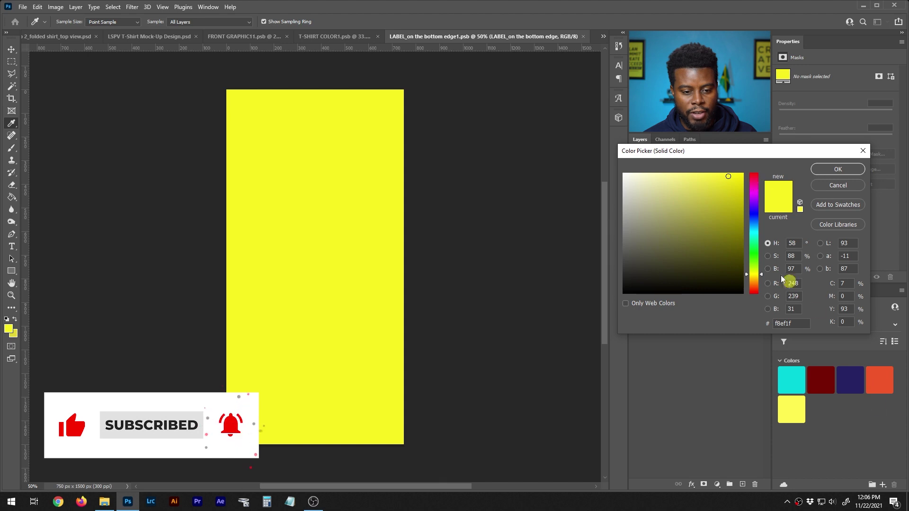
# Add a dark orange solid color fill layer over the LABEL_on the bottom edge artwork
pyautogui.click(839, 170)
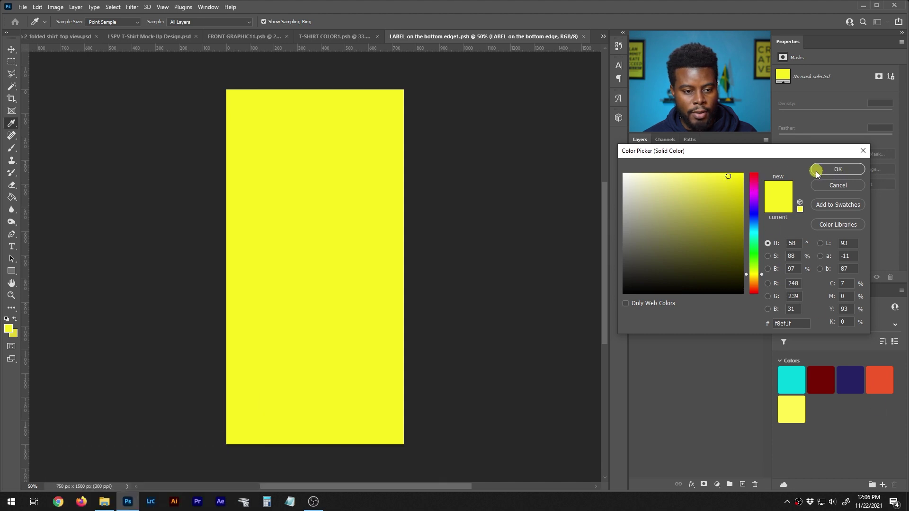
pyautogui.moveTo(754, 186)
pyautogui.mouseDown()
pyautogui.moveTo(755, 175)
pyautogui.moveTo(755, 289)
pyautogui.mouseUp()
pyautogui.click(726, 188)
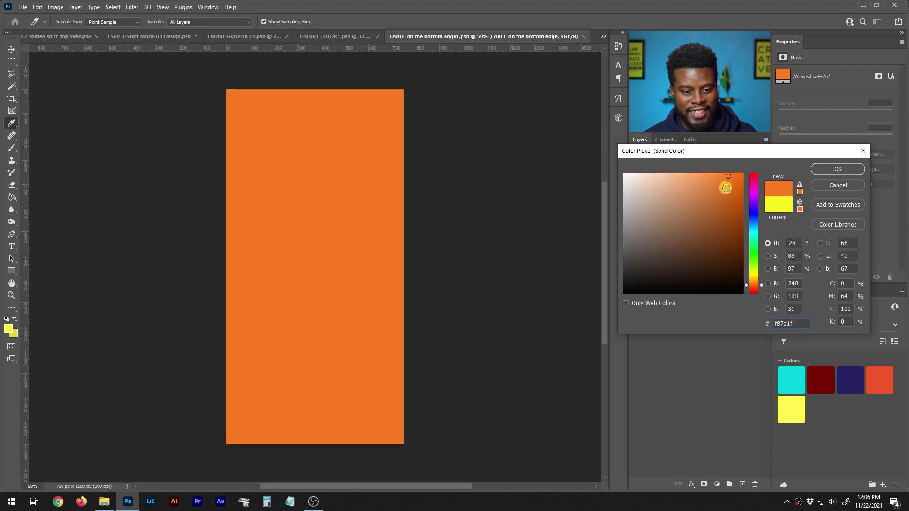
pyautogui.moveTo(730, 190)
pyautogui.mouseDown()
pyautogui.moveTo(741, 178)
pyautogui.moveTo(757, 180)
pyautogui.mouseUp()
pyautogui.click(850, 169)
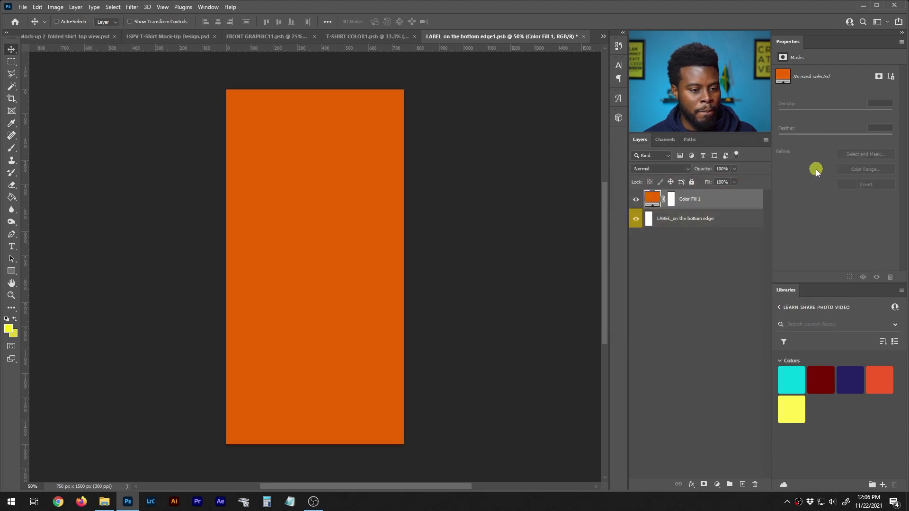
# Recolor the fill layer with the library's orange-red #F1592A and save the label smart object to update the mock-up shirt
pyautogui.moveTo(882, 385); pyautogui.dragTo(664, 194)
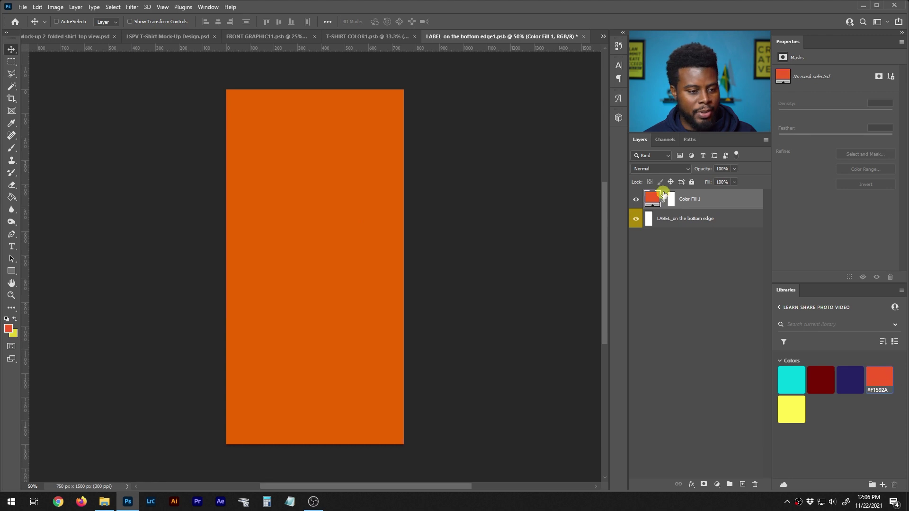
pyautogui.doubleClick(654, 202)
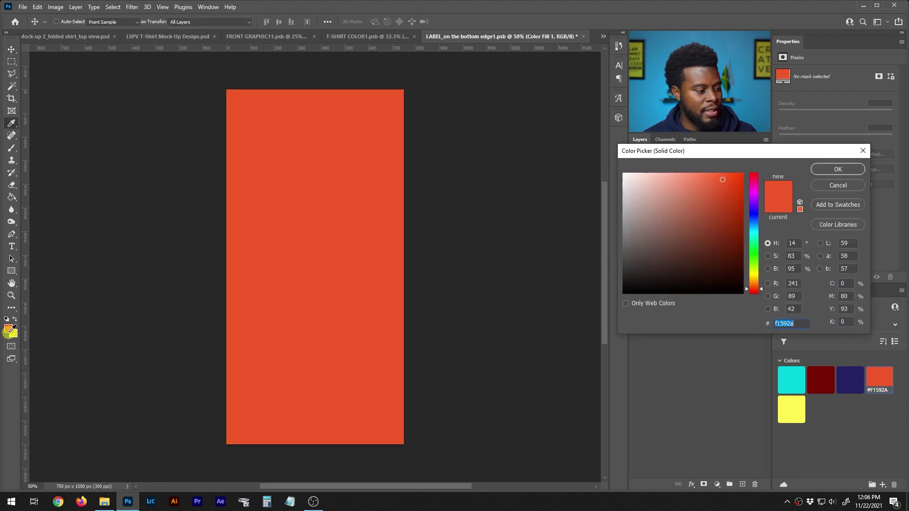
pyautogui.click(837, 169)
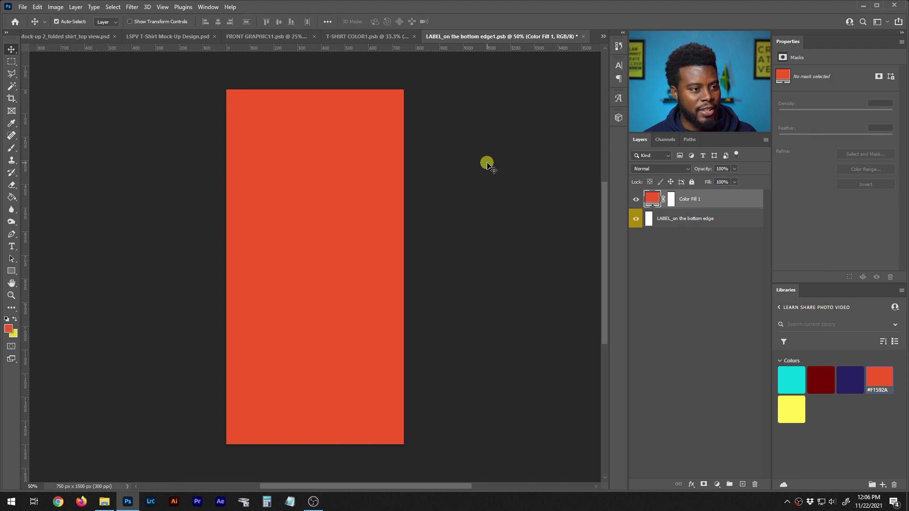
pyautogui.hotkey('ctrl', 's')
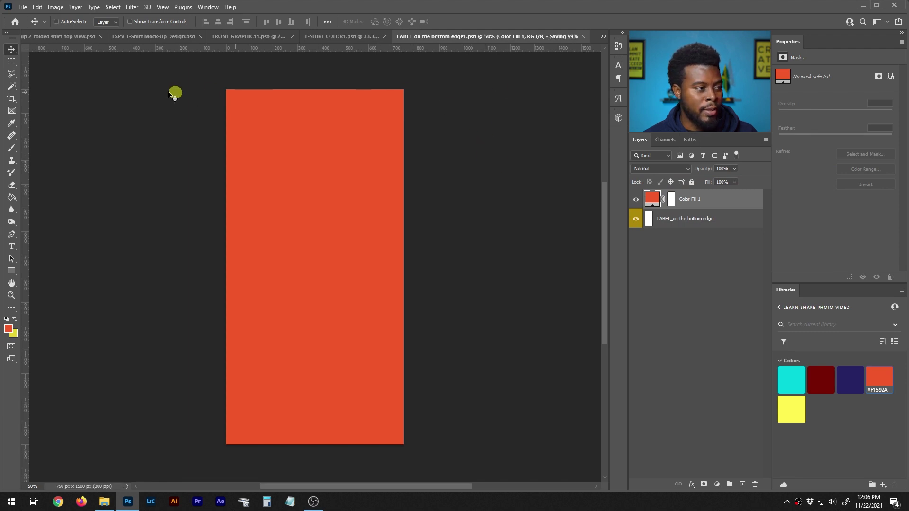
pyautogui.click(161, 37)
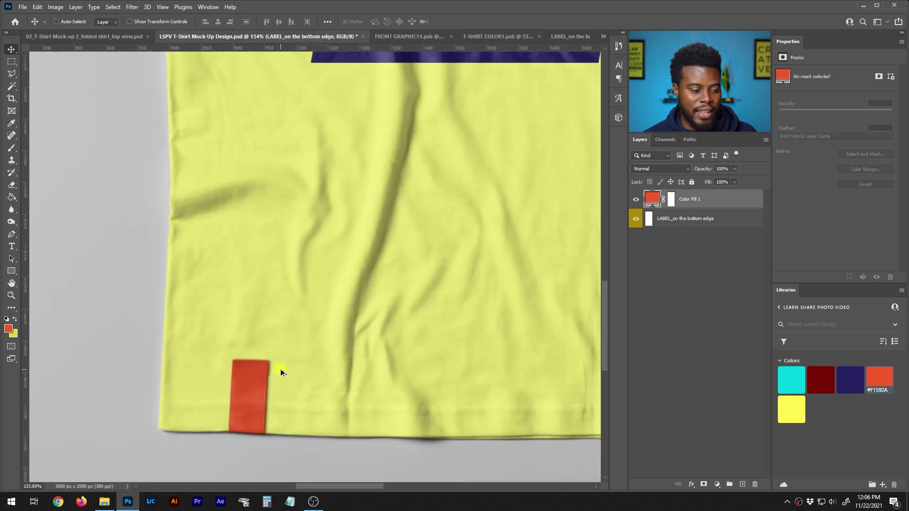
pyautogui.scroll(-8, 282, 369)
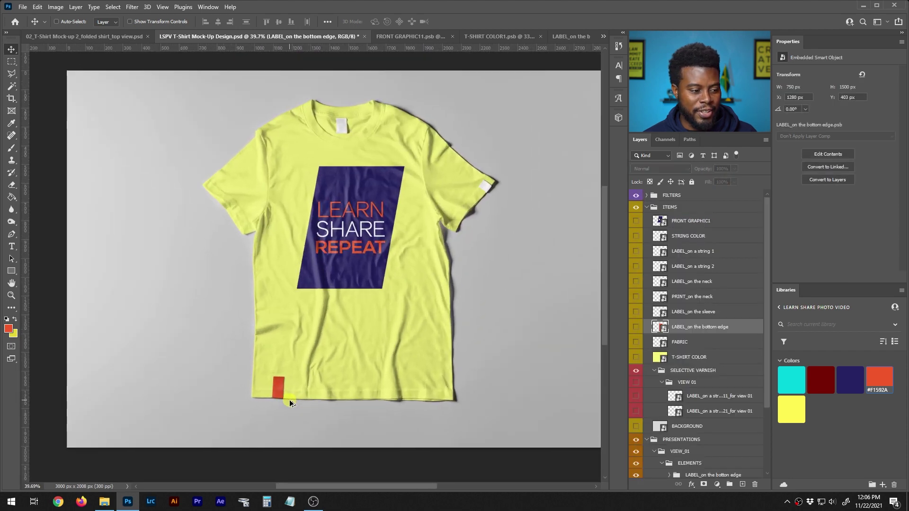
# Open the LABEL_on the bottom edge smart object and add the text #LSPV above the orange-red fill
pyautogui.scroll(5, 290, 402)
pyautogui.scroll(3, 275, 400)
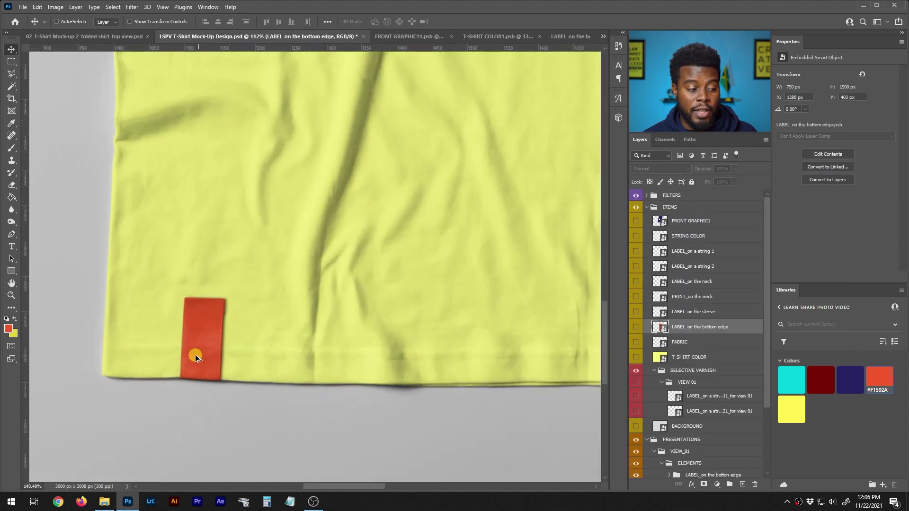
pyautogui.doubleClick(664, 330)
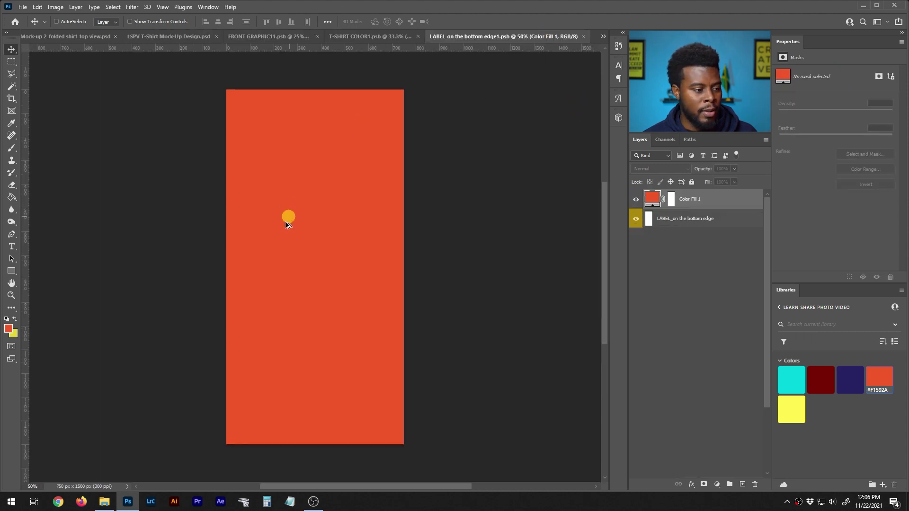
pyautogui.scroll(-1, 277, 237)
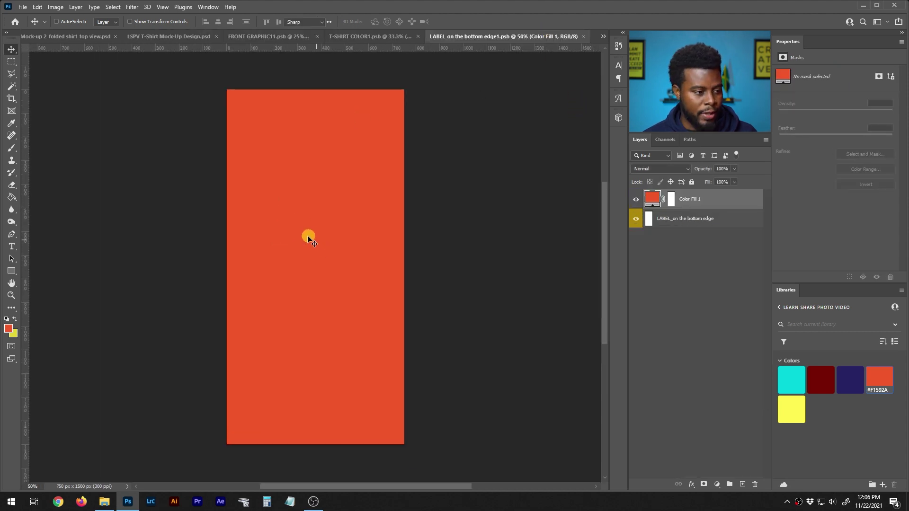
pyautogui.press('t')
pyautogui.click(290, 229)
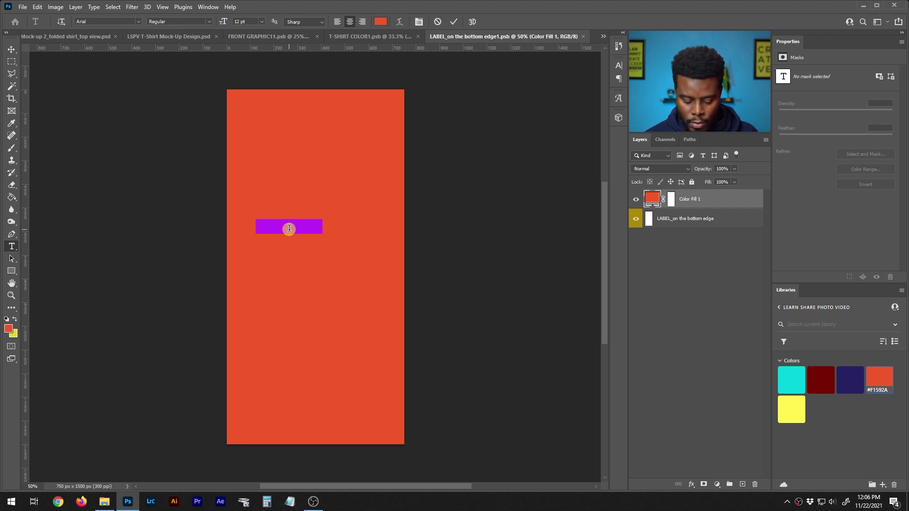
pyautogui.write('#LSPV')
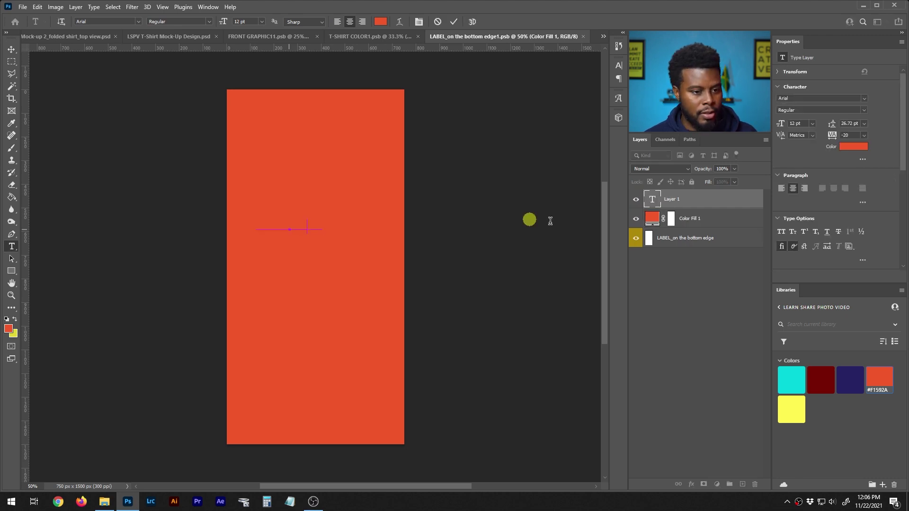
pyautogui.click(656, 203)
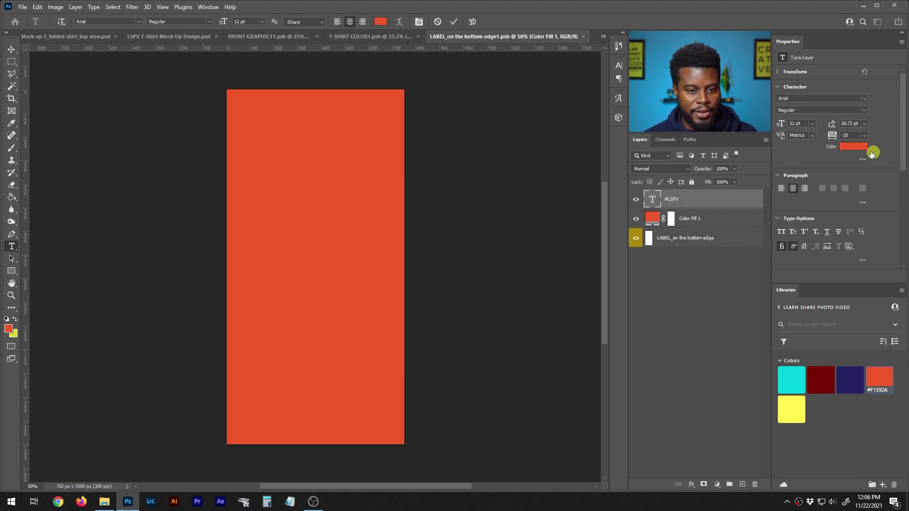
# Change the #LSPV text color to white
pyautogui.click(859, 150)
pyautogui.moveTo(708, 223); pyautogui.dragTo(598, 163)
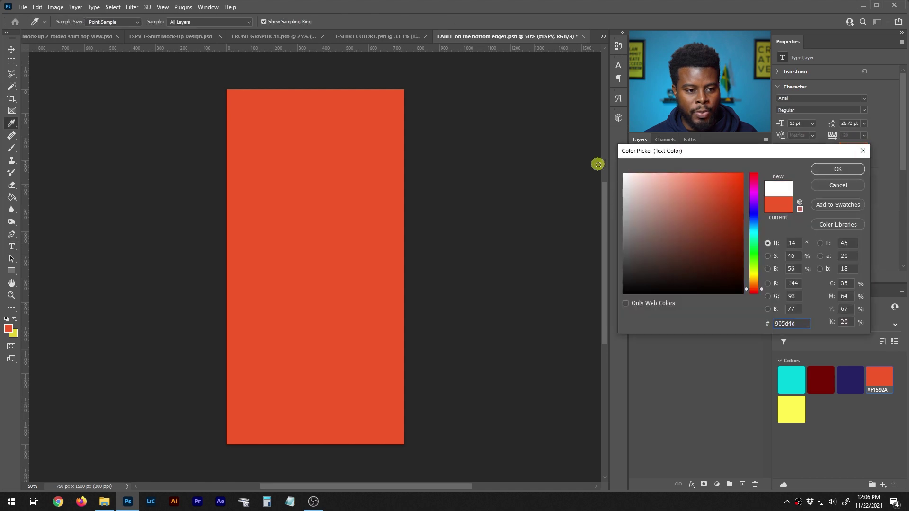
pyautogui.click(843, 172)
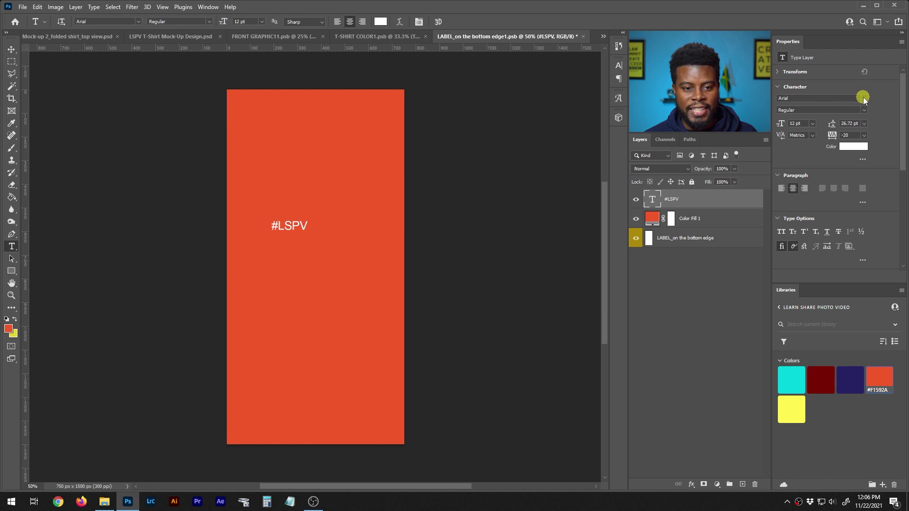
# Set the #LSPV text in Montserrat Black at 60 pt
pyautogui.click(864, 99)
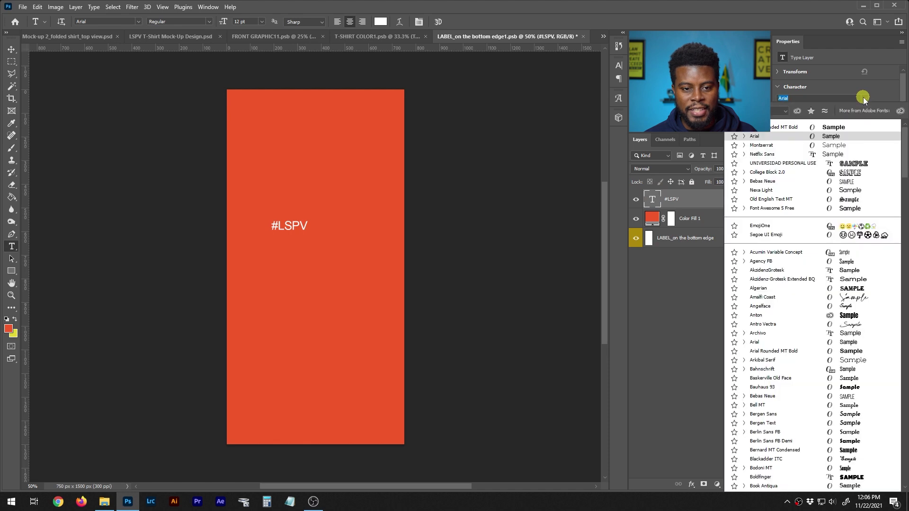
pyautogui.click(771, 145)
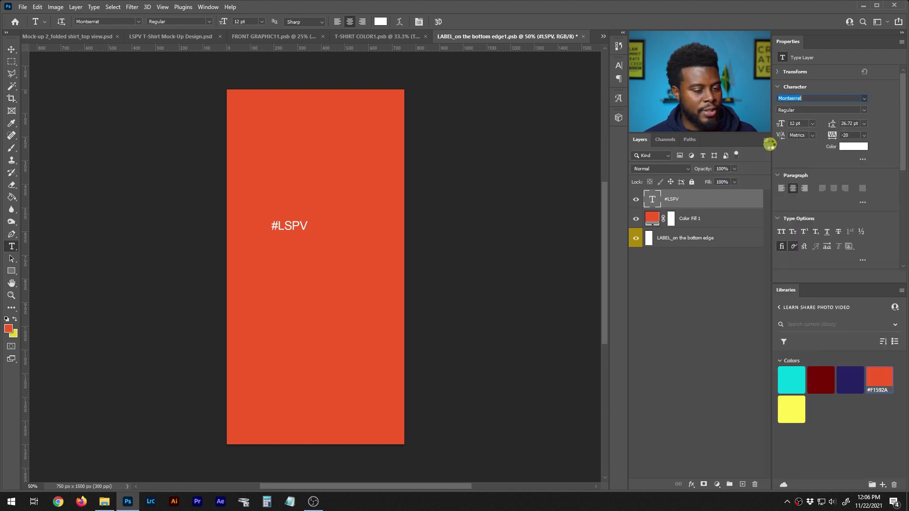
pyautogui.click(869, 107)
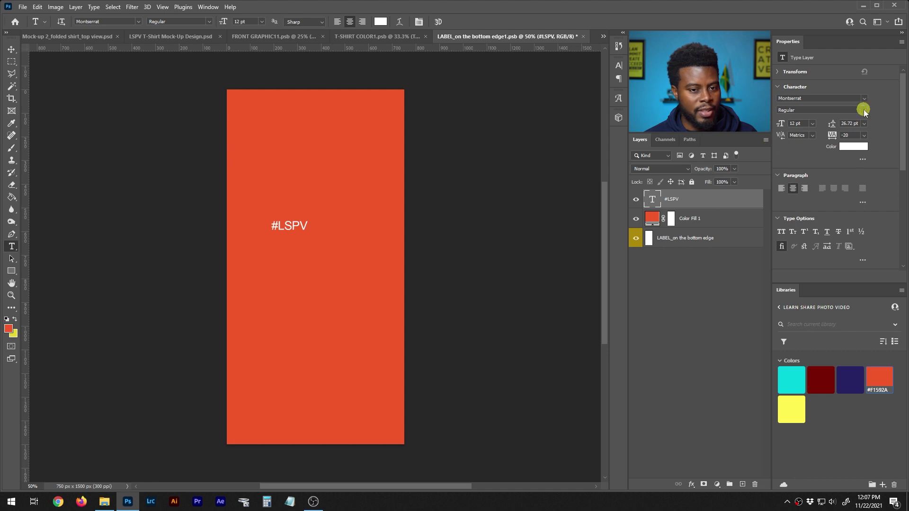
pyautogui.click(864, 110)
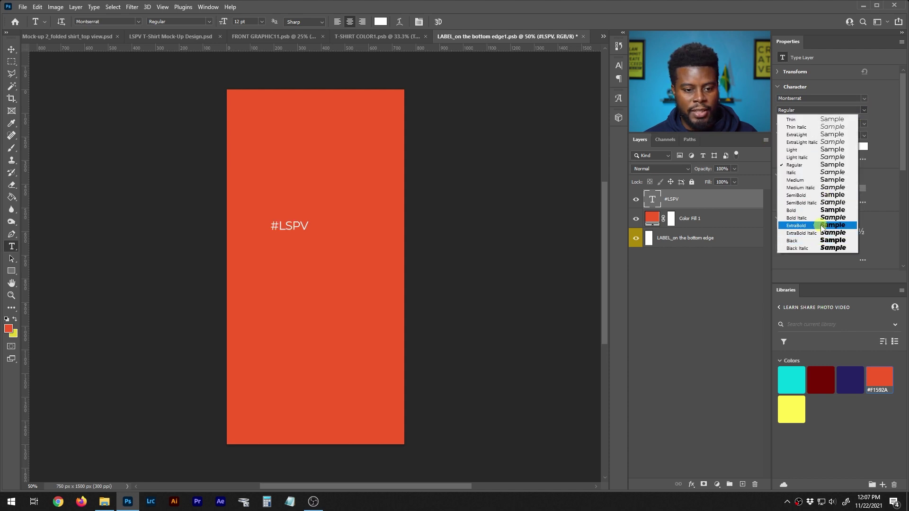
pyautogui.click(819, 241)
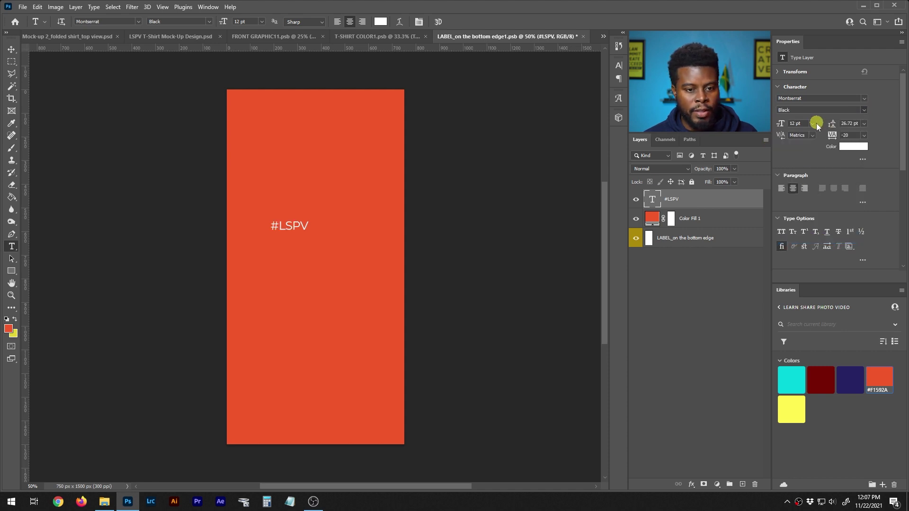
pyautogui.click(816, 123)
pyautogui.click(808, 222)
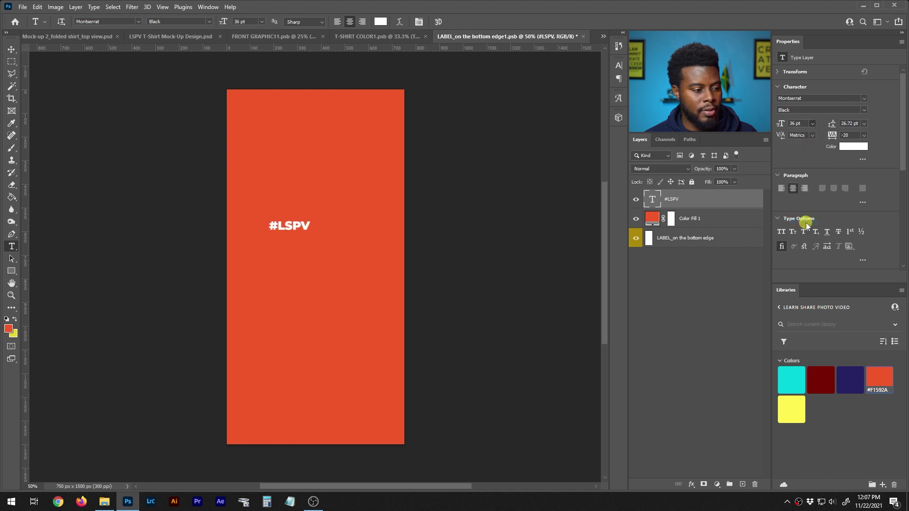
pyautogui.click(814, 124)
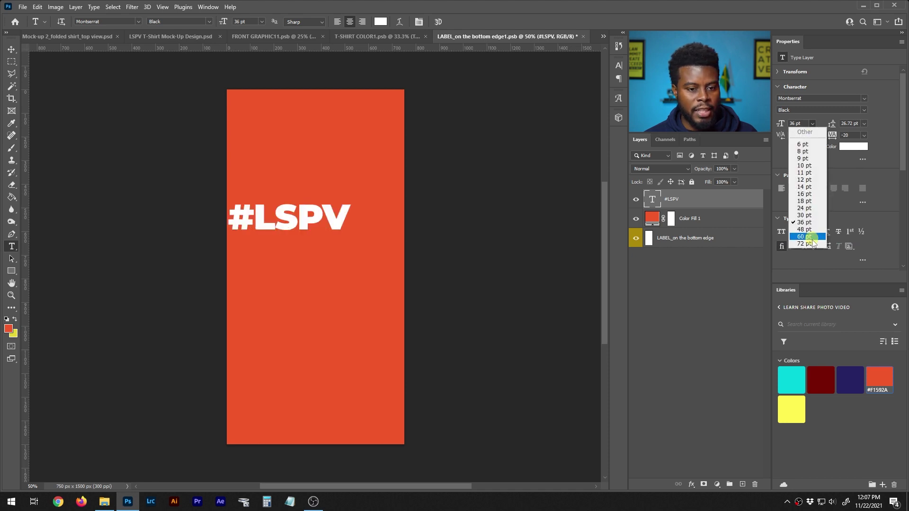
pyautogui.click(809, 236)
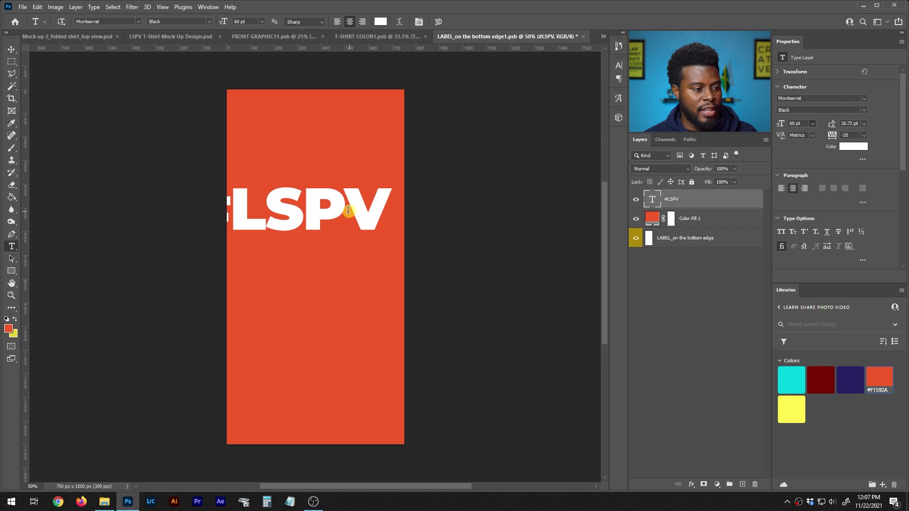
# Rotate the #LSPV text a quarter turn counterclockwise so it reads upward, and center it on the label
pyautogui.press('v')
pyautogui.moveTo(325, 212); pyautogui.dragTo(383, 216)
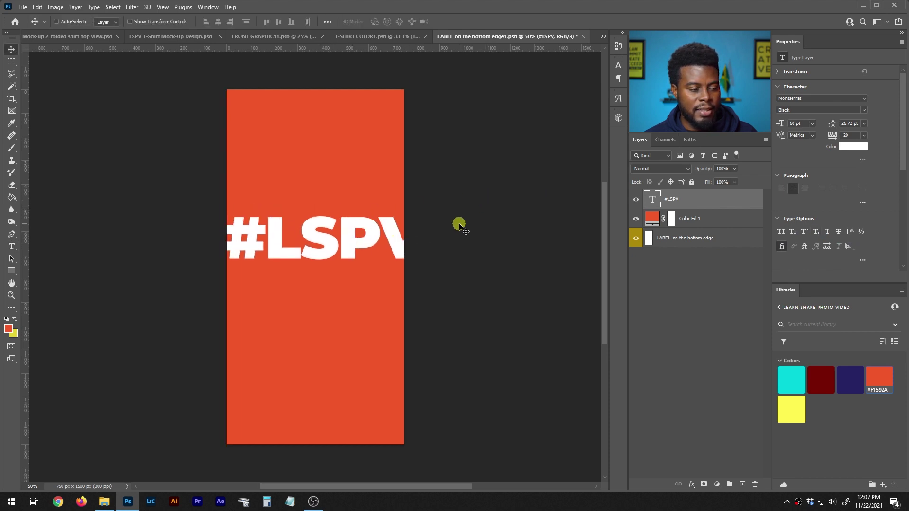
pyautogui.hotkey('ctrl', 't')
pyautogui.moveTo(475, 199); pyautogui.dragTo(288, 138)
pyautogui.press('Escape')
pyautogui.press('Return')
pyautogui.moveTo(325, 203); pyautogui.dragTo(318, 226)
pyautogui.press('ctrl')
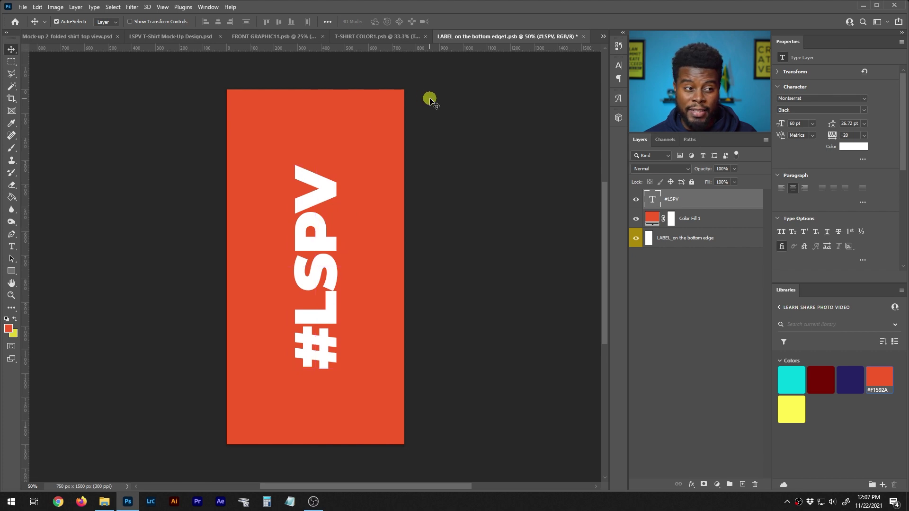
# Save the bottom edge label and examine it on the shirt in the LSPV T-Shirt Mock-Up Design document
pyautogui.hotkey('ctrl', 's')
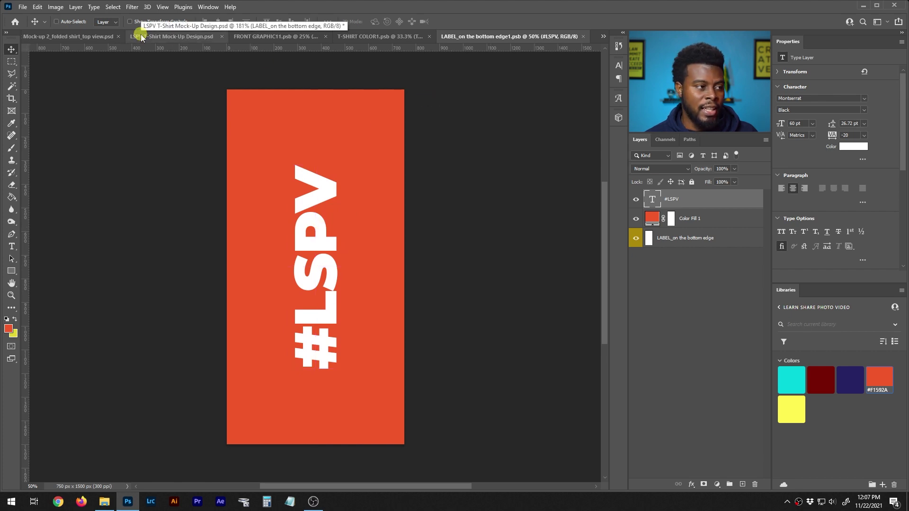
pyautogui.click(141, 38)
pyautogui.scroll(-3, 332, 215)
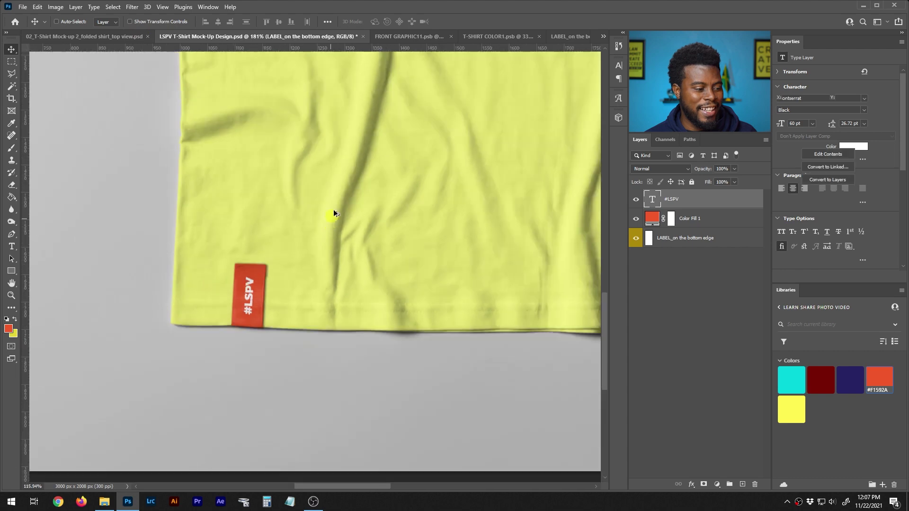
pyautogui.hscroll(-2, 454, 169)
pyautogui.hscroll(-2, 453, 169)
pyautogui.scroll(5, 300, 214)
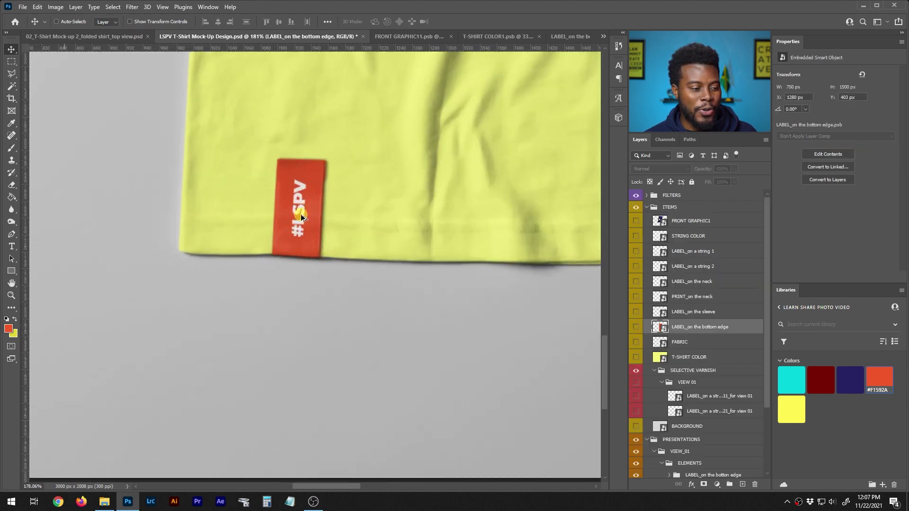
pyautogui.scroll(-8, 305, 204)
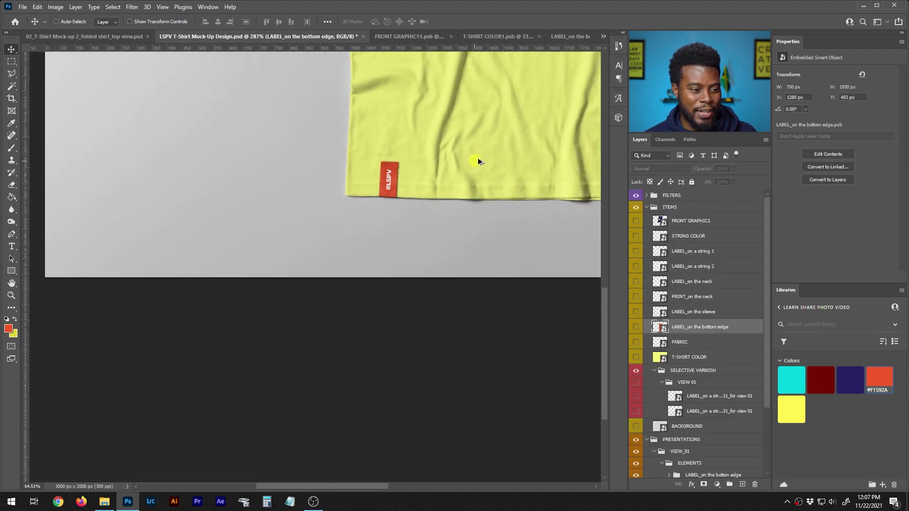
pyautogui.hscroll(2, 550, 127)
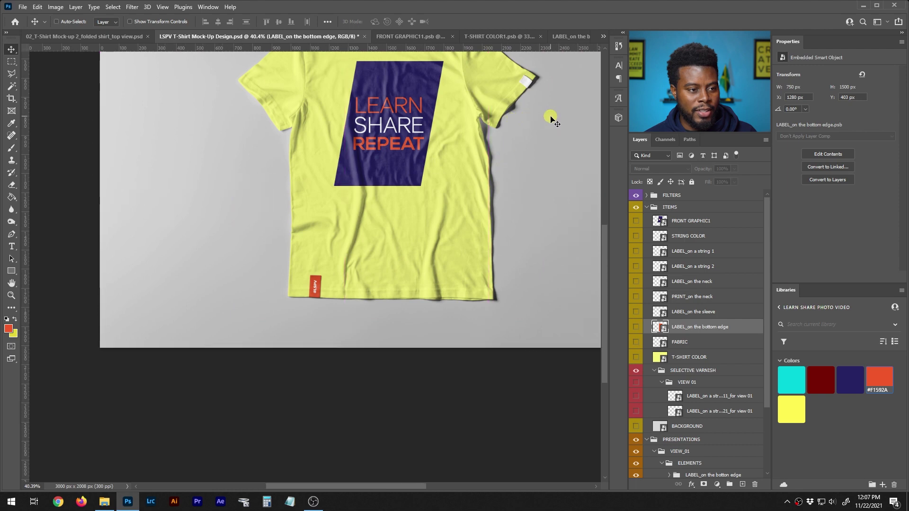
# Open the LABEL_on the sleeve smart object and copy the #LSPV text and Color Fill 1 layers into it from the bottom edge label
pyautogui.scroll(6, 551, 123)
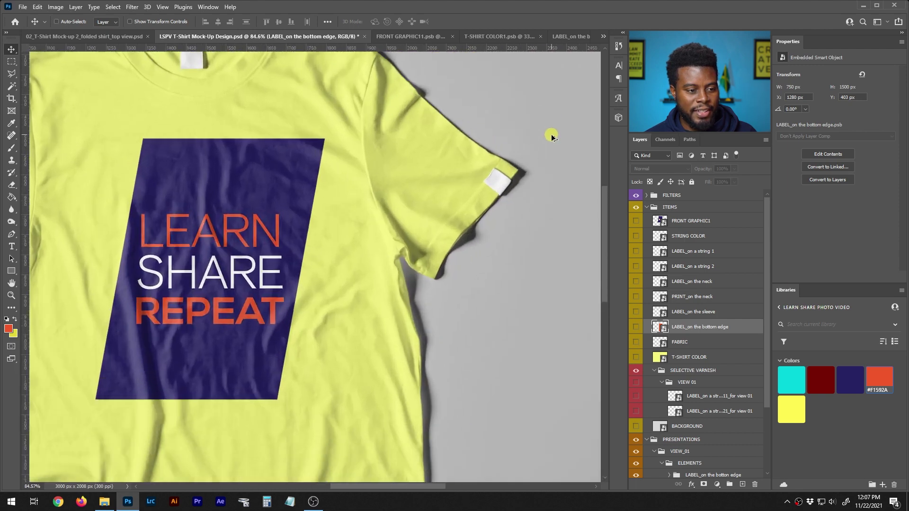
pyautogui.scroll(3, 495, 204)
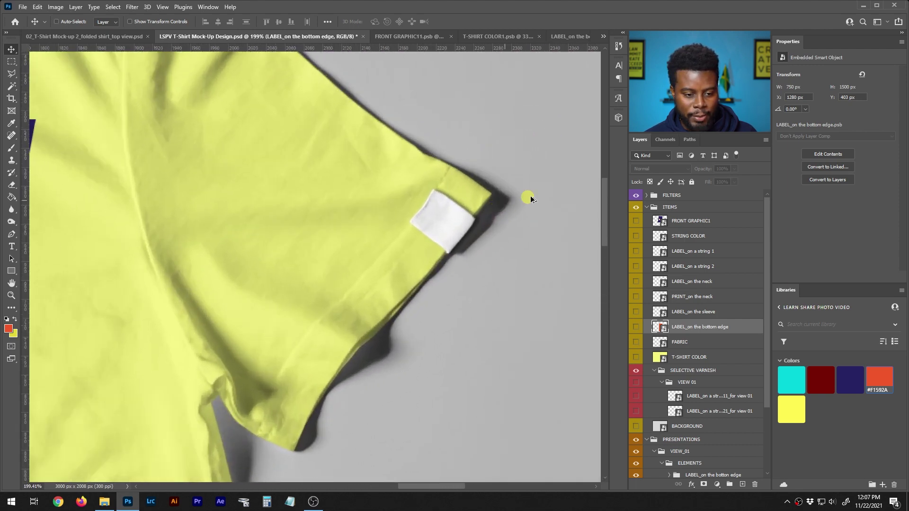
pyautogui.click(677, 316)
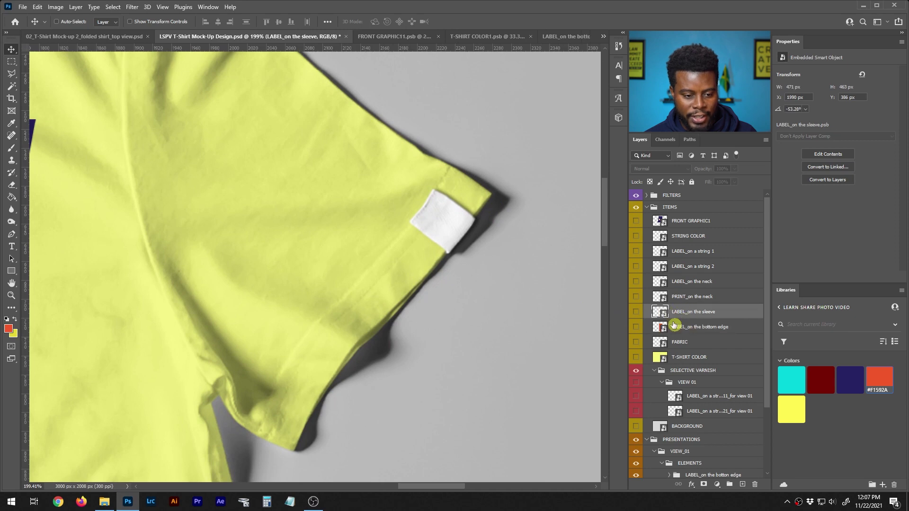
pyautogui.doubleClick(663, 313)
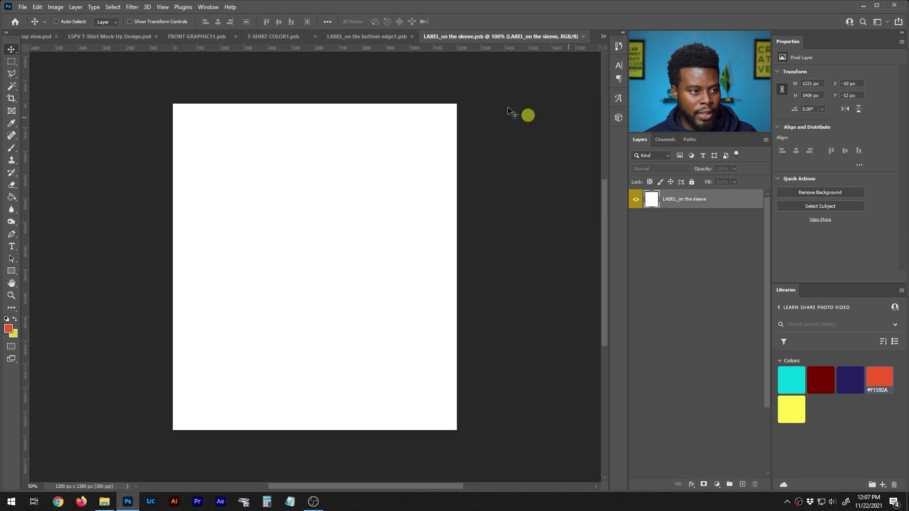
pyautogui.click(371, 38)
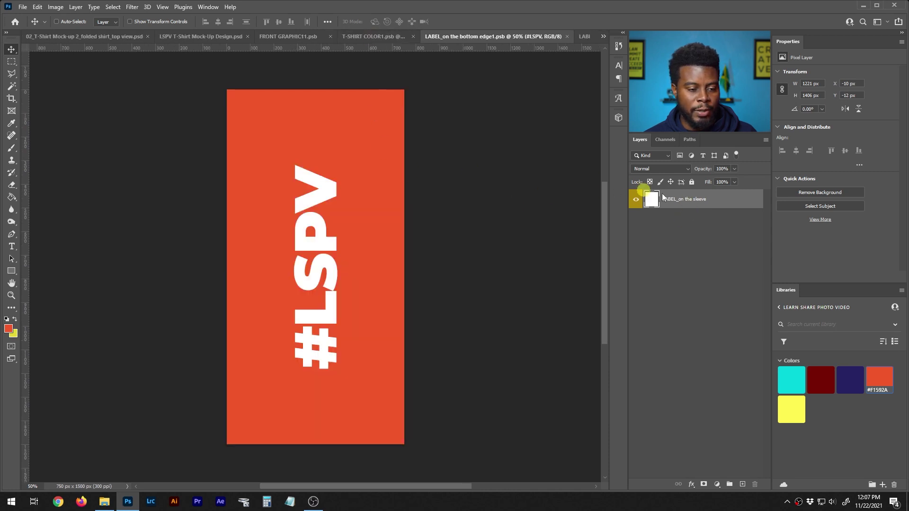
pyautogui.keyDown('shift'); pyautogui.click(701, 218); pyautogui.keyUp('shift')
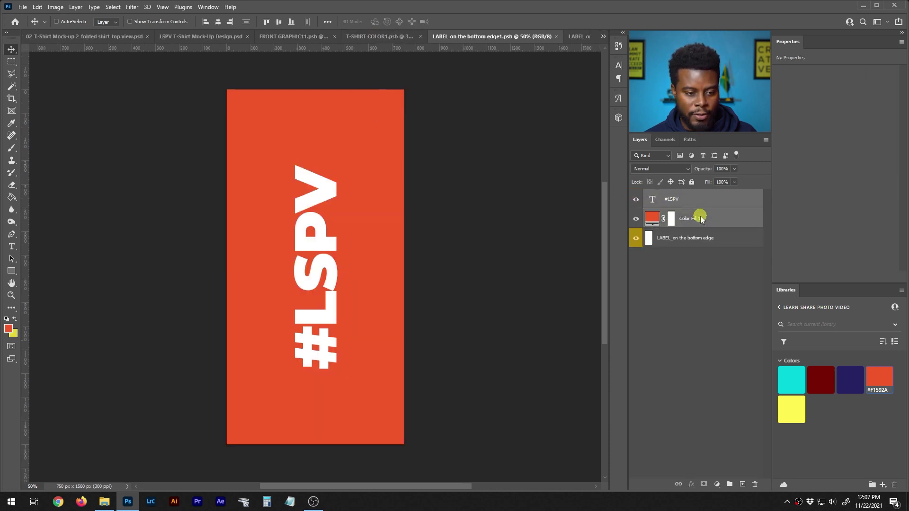
pyautogui.click(581, 36)
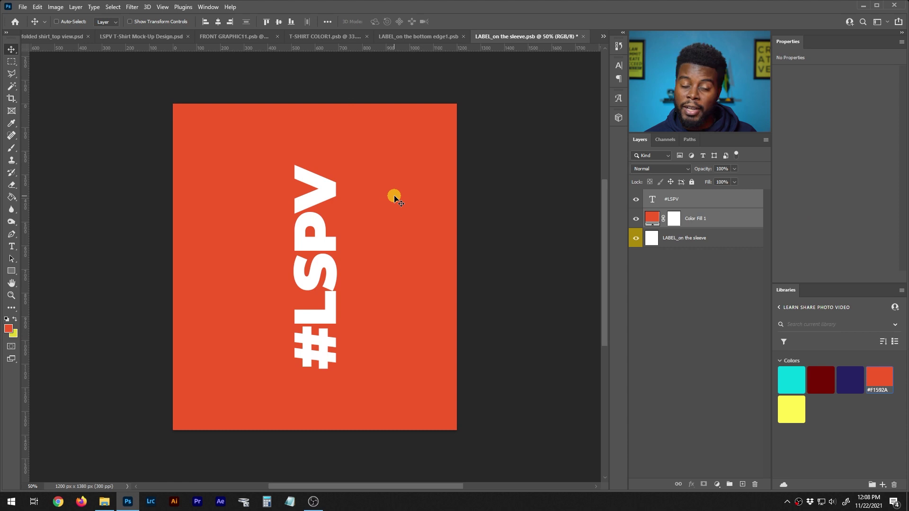
# Save the sleeve label and examine its text orientation on the shirt's sleeve in the mock-up document
pyautogui.hotkey('ctrl', 's')
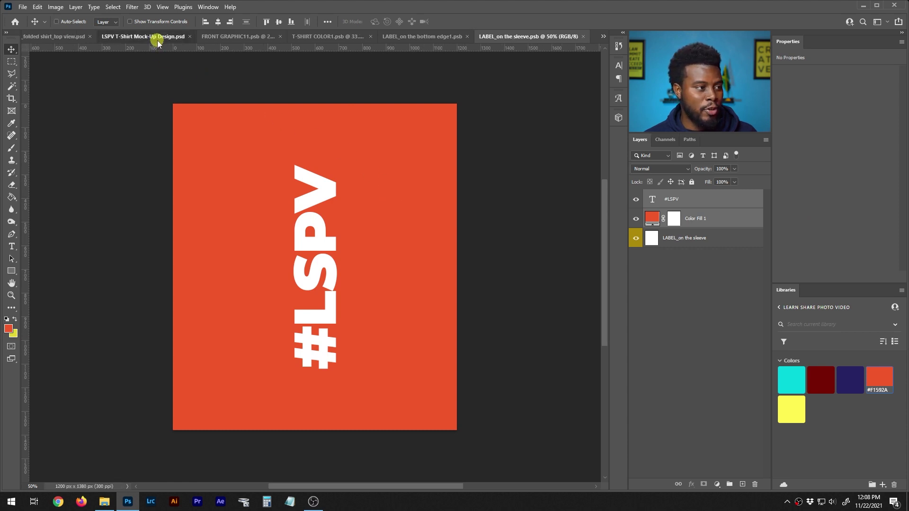
pyautogui.click(158, 41)
pyautogui.hotkey('ctrl', '0')
pyautogui.scroll(5, 342, 206)
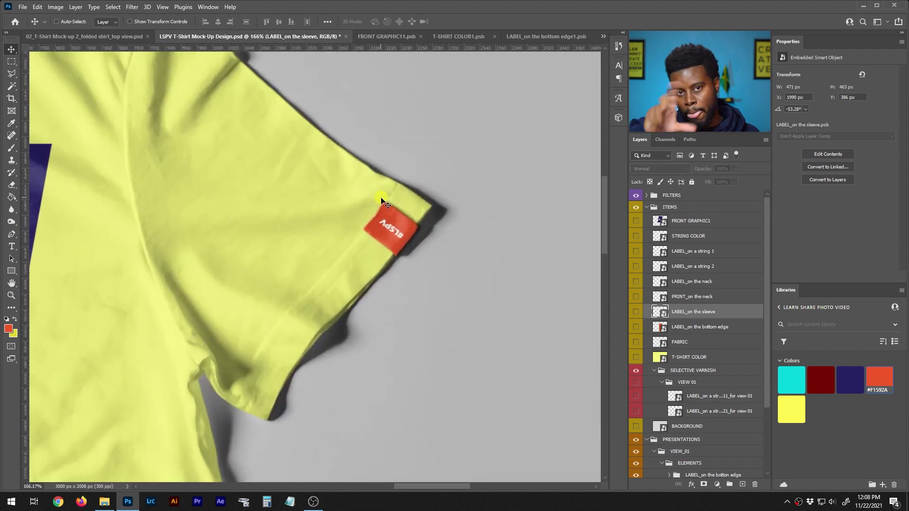
pyautogui.scroll(2, 384, 203)
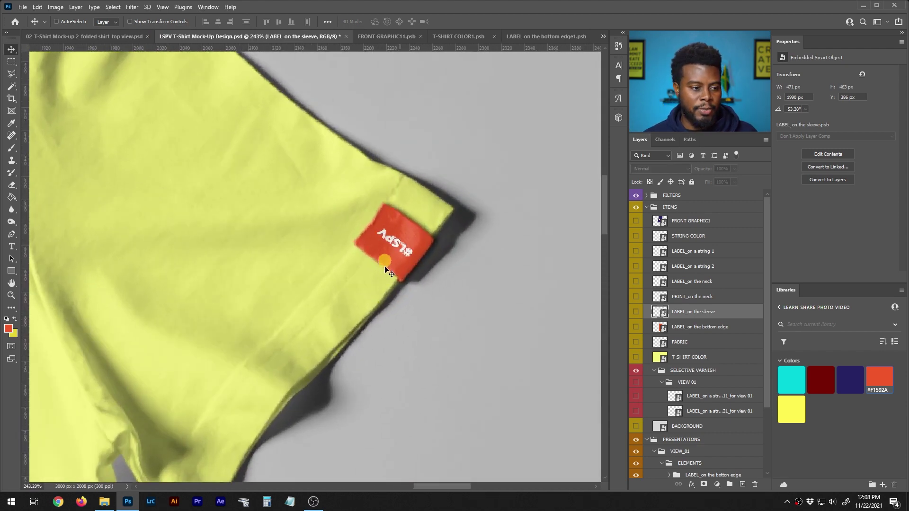
# Rotate the #LSPV text 180 degrees in the LABEL_on the sleeve smart object and center it on the label
pyautogui.click(557, 38)
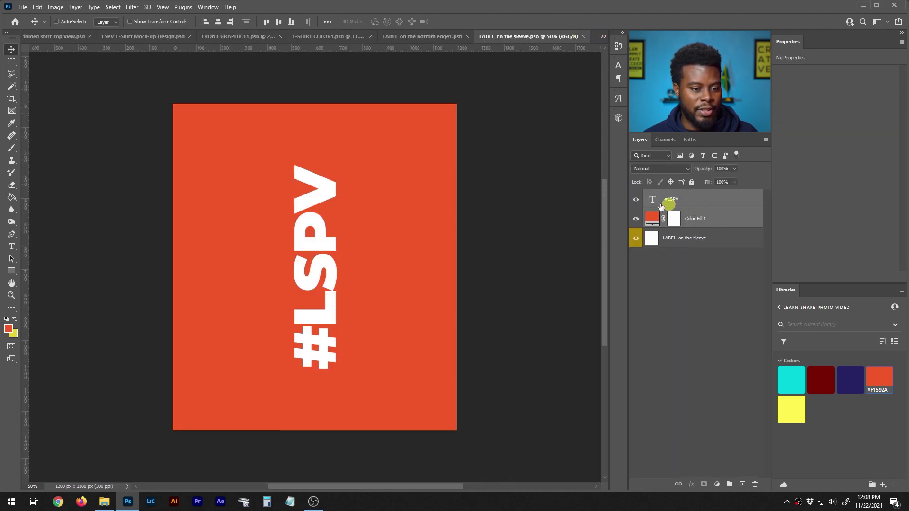
pyautogui.click(705, 206)
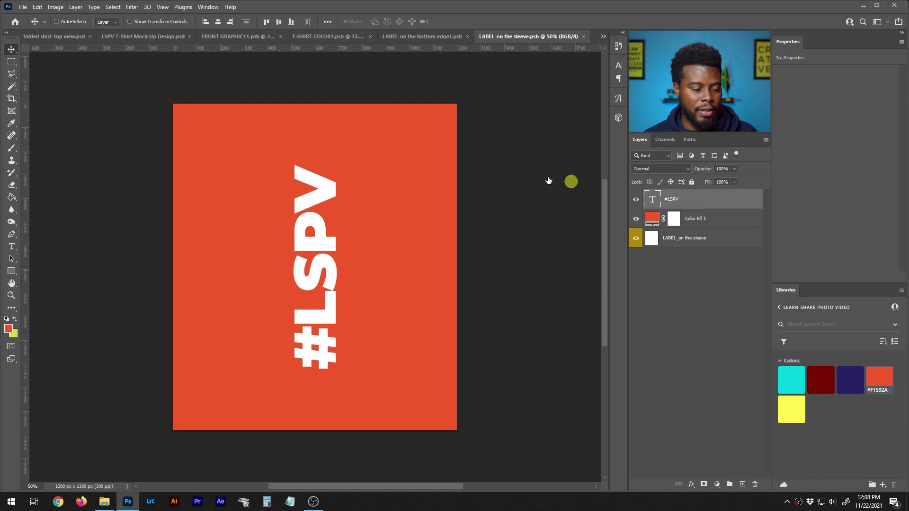
pyautogui.hotkey('ctrl', 't')
pyautogui.moveTo(371, 122); pyautogui.dragTo(263, 382)
pyautogui.press('Return')
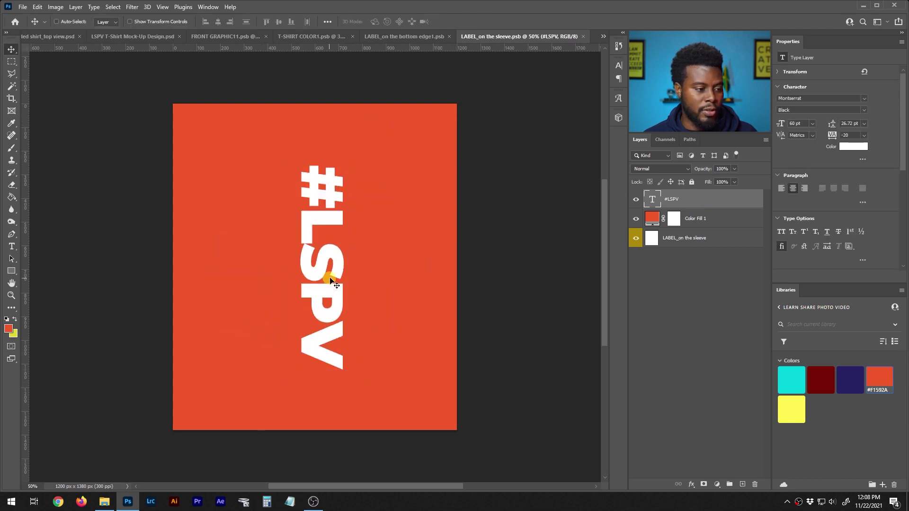
pyautogui.moveTo(330, 271)
pyautogui.mouseDown()
pyautogui.moveTo(325, 260)
pyautogui.moveTo(324, 270)
pyautogui.mouseUp()
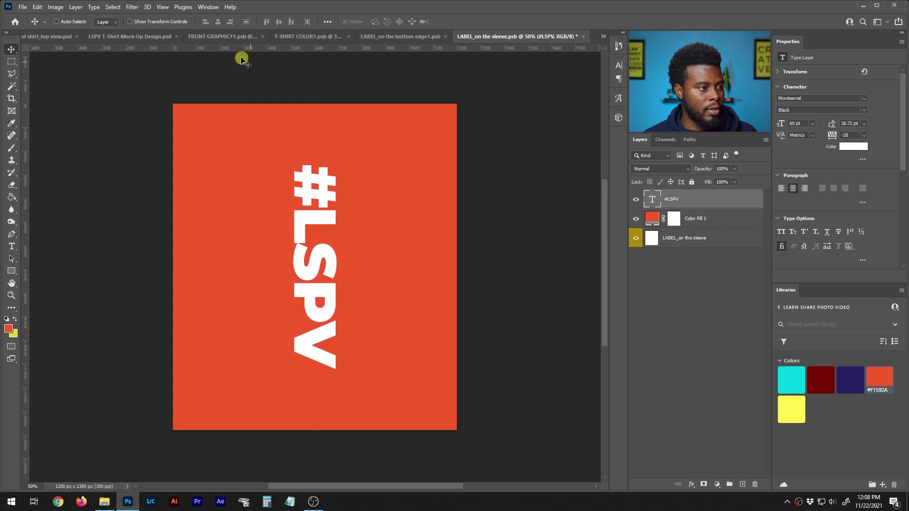
# Save and close the sleeve label, and examine it on the full shirt in the LSPV T-Shirt Mock-Up Design document
pyautogui.hotkey('ctrl', 's')
pyautogui.hotkey('ctrl', 'w')
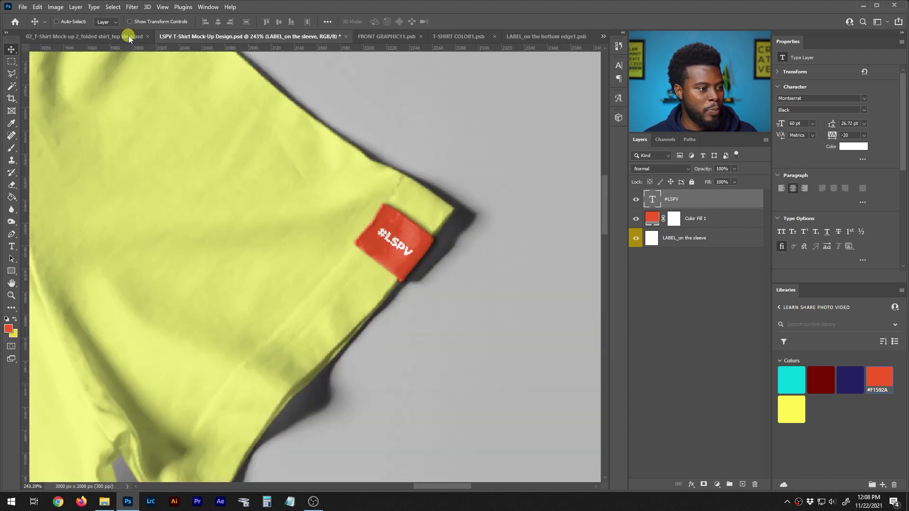
pyautogui.scroll(-5, 405, 225)
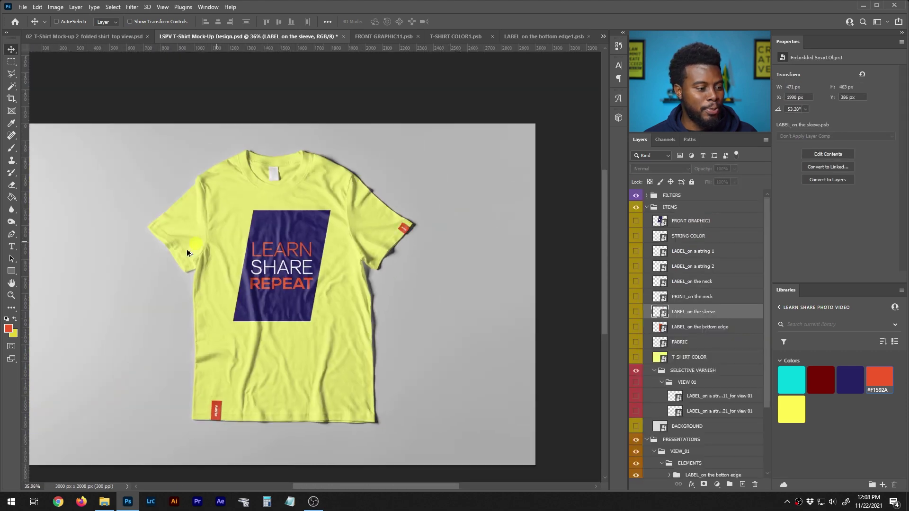
pyautogui.hscroll(-2, 251, 190)
pyautogui.scroll(3, 294, 168)
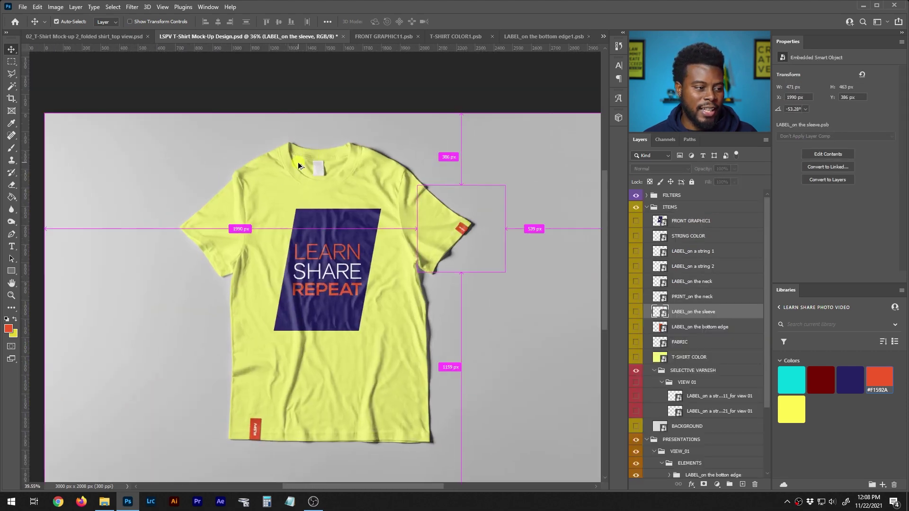
pyautogui.scroll(-4, 376, 169)
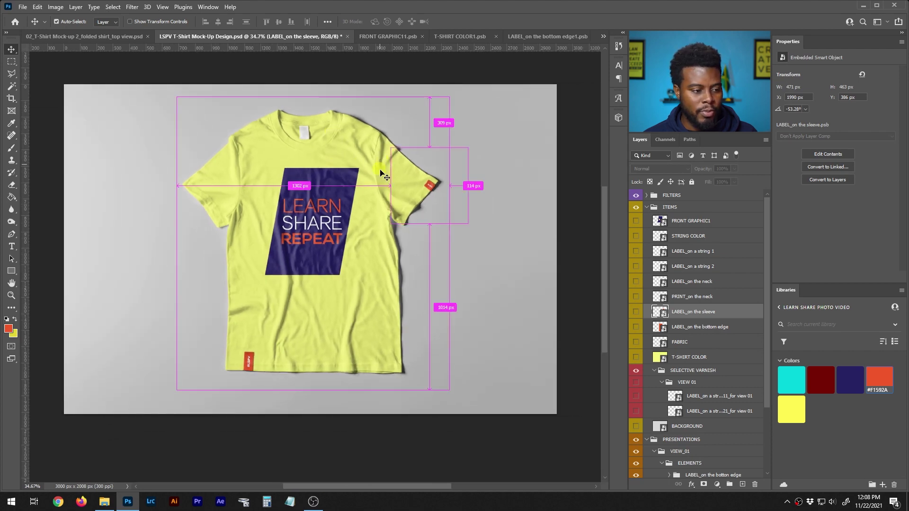
# Open the contents of the BACKGROUND smart object in the ITEMS group
pyautogui.scroll(-5, 699, 349)
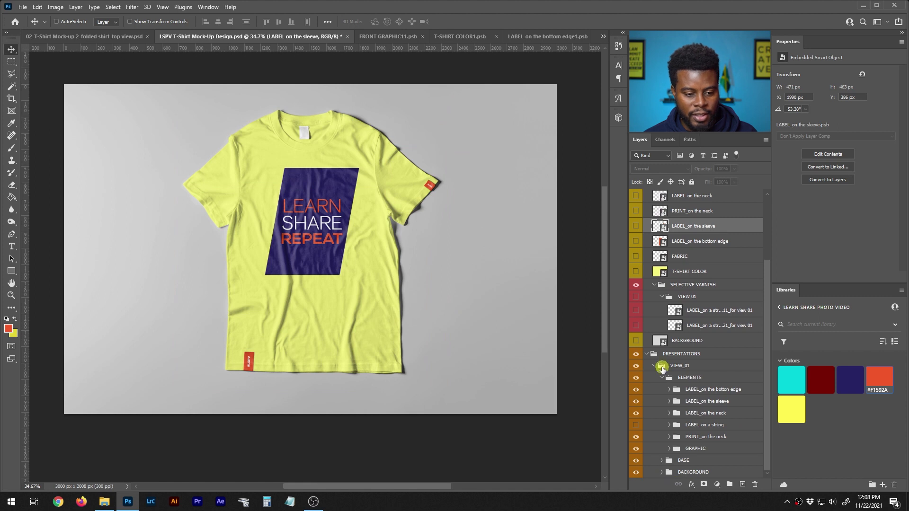
pyautogui.click(661, 340)
pyautogui.scroll(3, 677, 379)
pyautogui.click(688, 408)
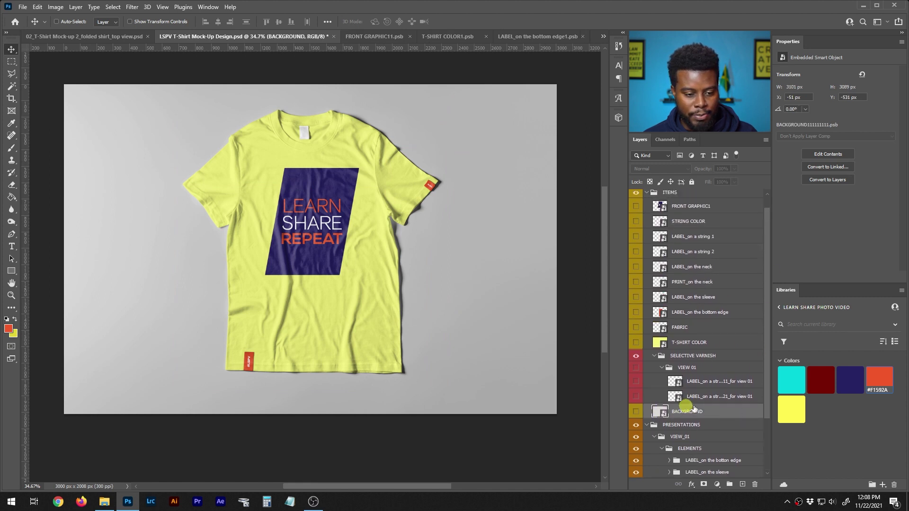
pyautogui.doubleClick(664, 414)
pyautogui.moveTo(392, 230); pyautogui.dragTo(553, 219)
pyautogui.click(651, 203)
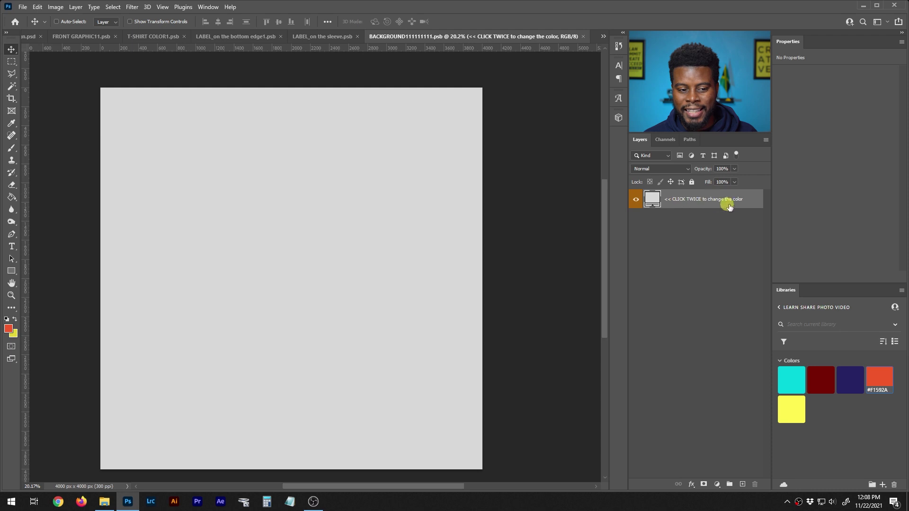
# Set the background's solid fill color to white (#ffffff)
pyautogui.doubleClick(655, 202)
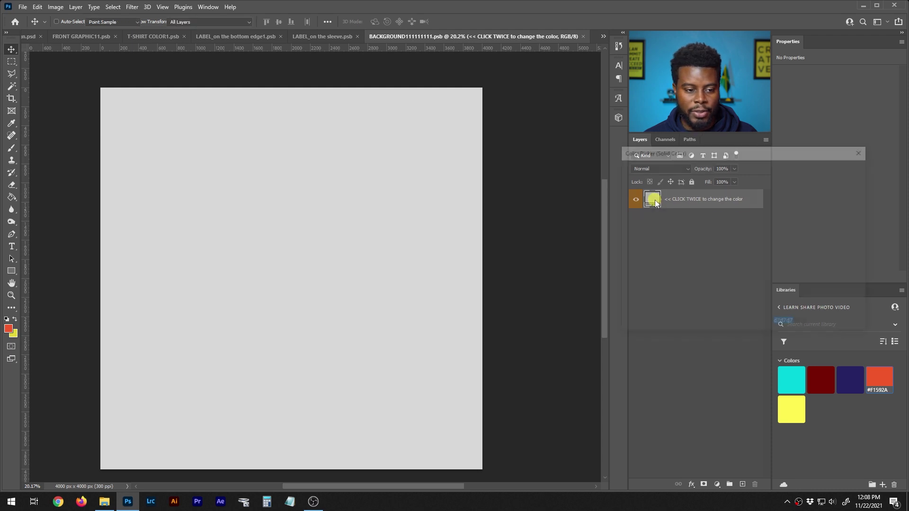
pyautogui.click(620, 175)
pyautogui.moveTo(621, 176); pyautogui.dragTo(621, 173)
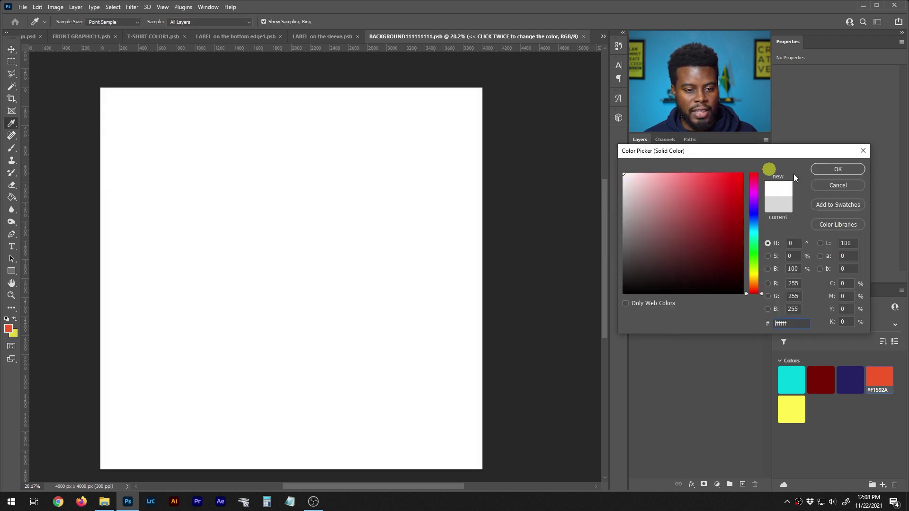
pyautogui.click(837, 174)
pyautogui.press('v')
# Save the background smart object and examine the white backdrop in the LSPV T-Shirt Mock-Up Design document
pyautogui.hotkey('ctrl', 's')
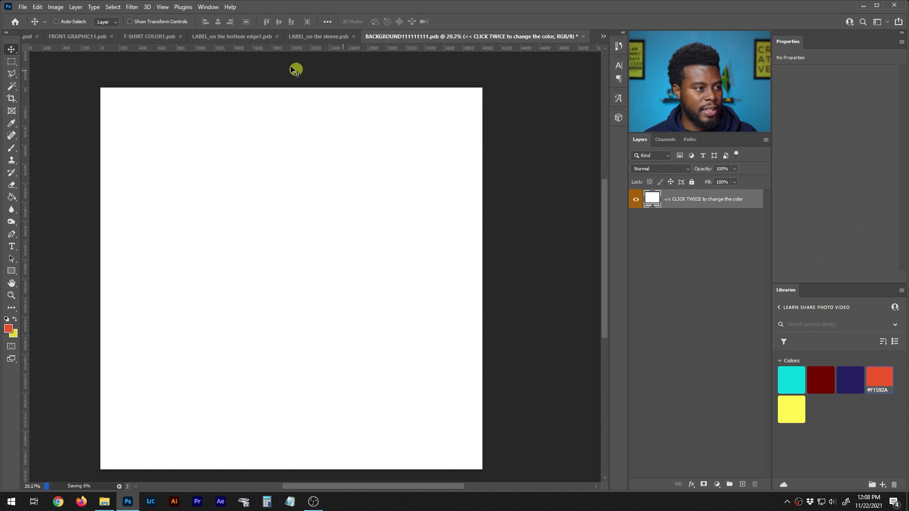
pyautogui.click(83, 38)
pyautogui.click(97, 38)
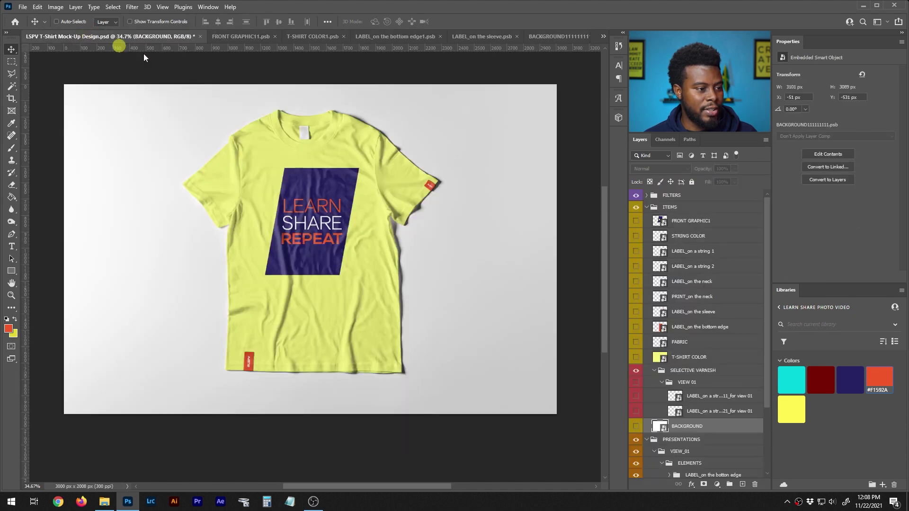
pyautogui.scroll(-3, 665, 395)
pyautogui.scroll(3, 665, 393)
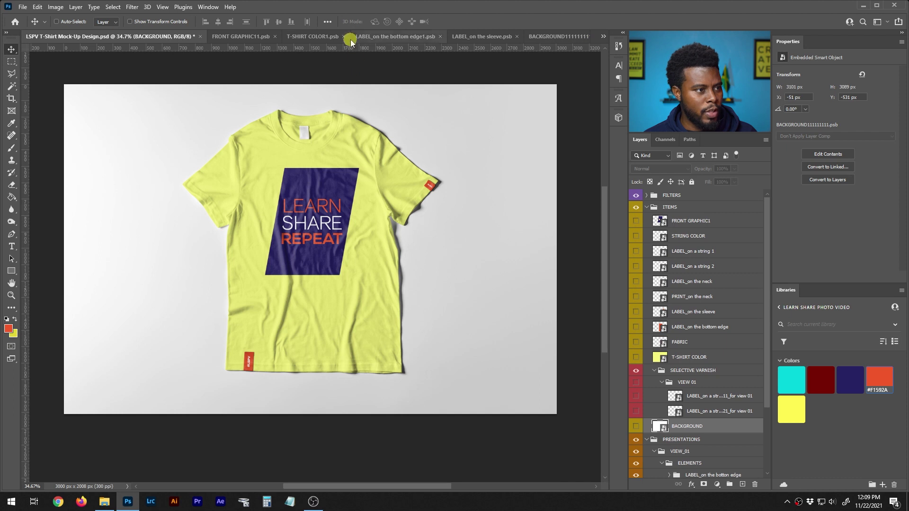
# Close the open front graphic, T-shirt color, bottom edge label and sleeve label documents
pyautogui.click(344, 37)
pyautogui.click(410, 37)
pyautogui.click(431, 36)
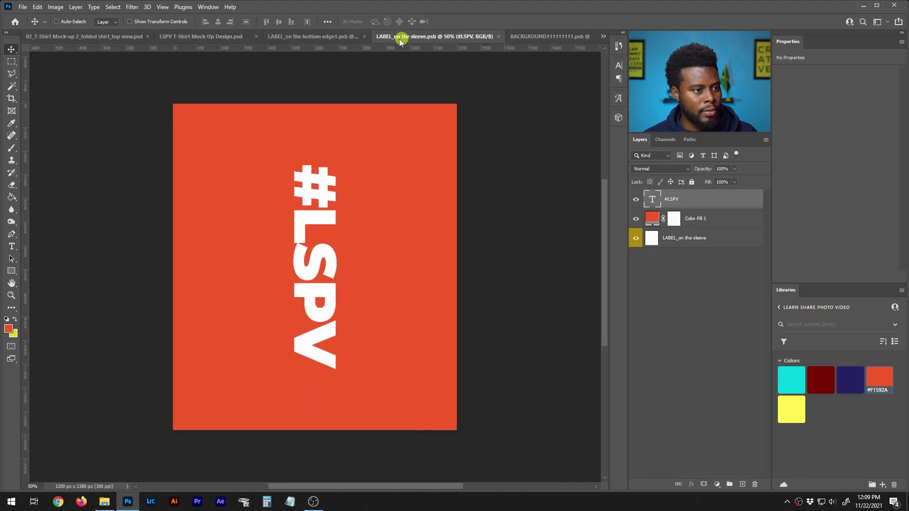
pyautogui.click(365, 36)
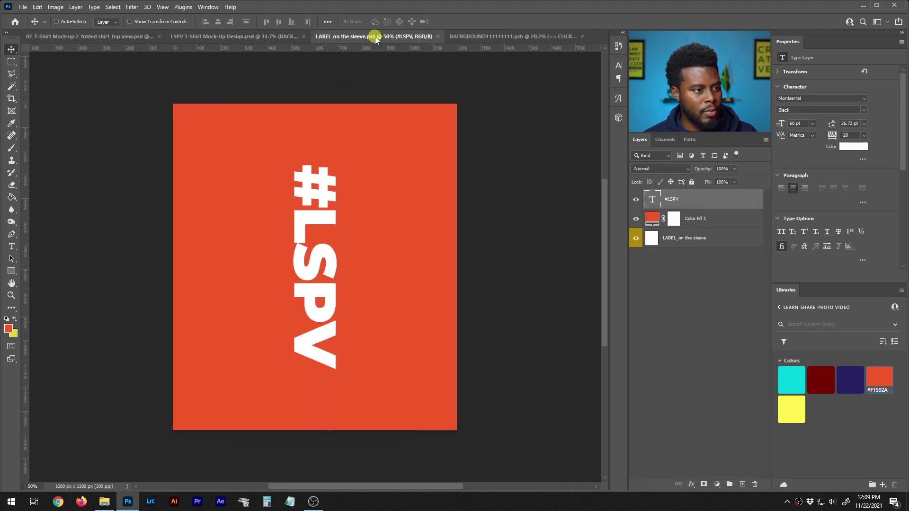
pyautogui.click(438, 37)
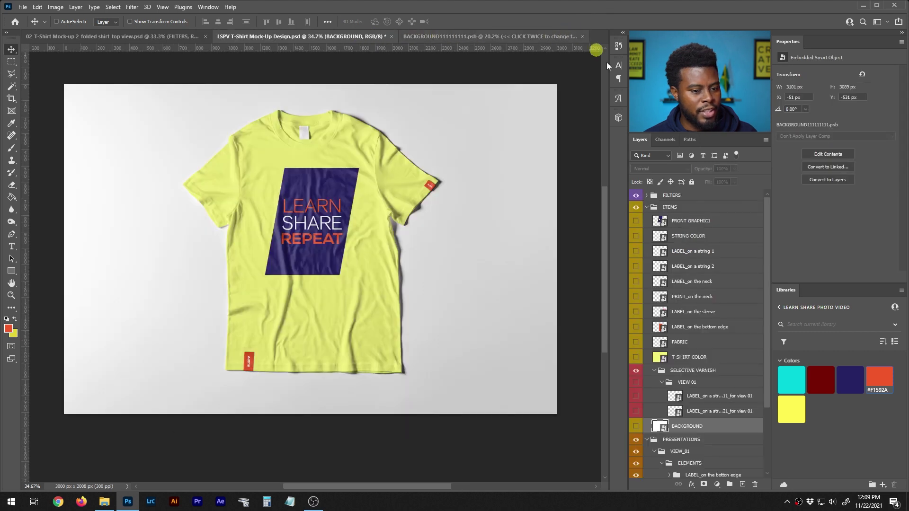
# Reopen the BACKGROUND smart object, change its fill to dark red, save it, and view it in the mock-up
pyautogui.doubleClick(664, 428)
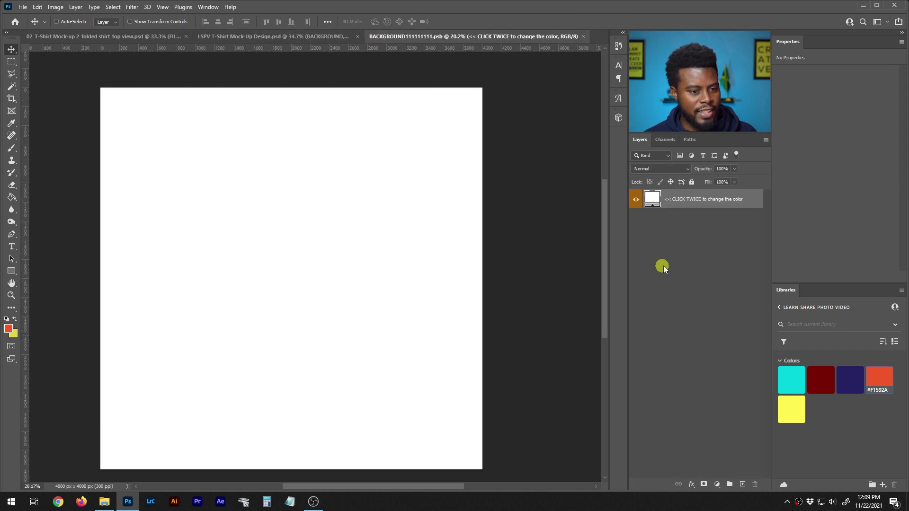
pyautogui.doubleClick(639, 199)
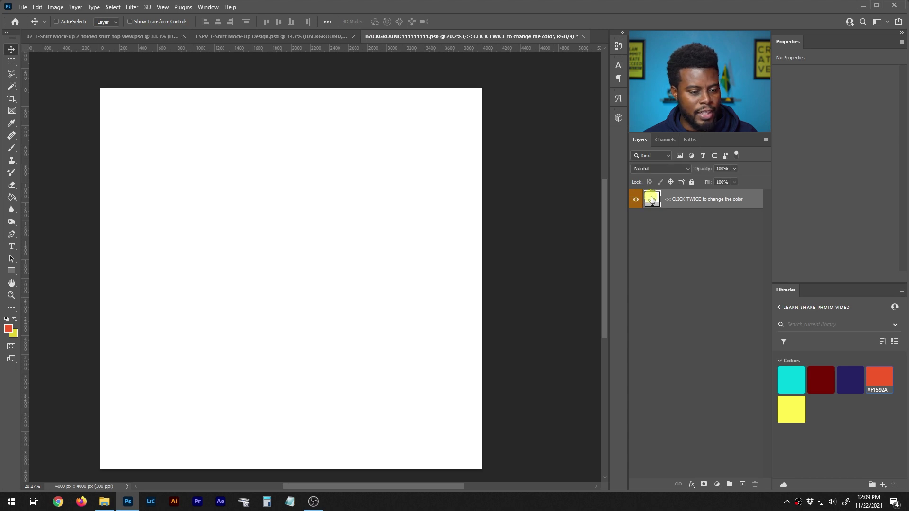
pyautogui.click(732, 228)
pyautogui.click(836, 169)
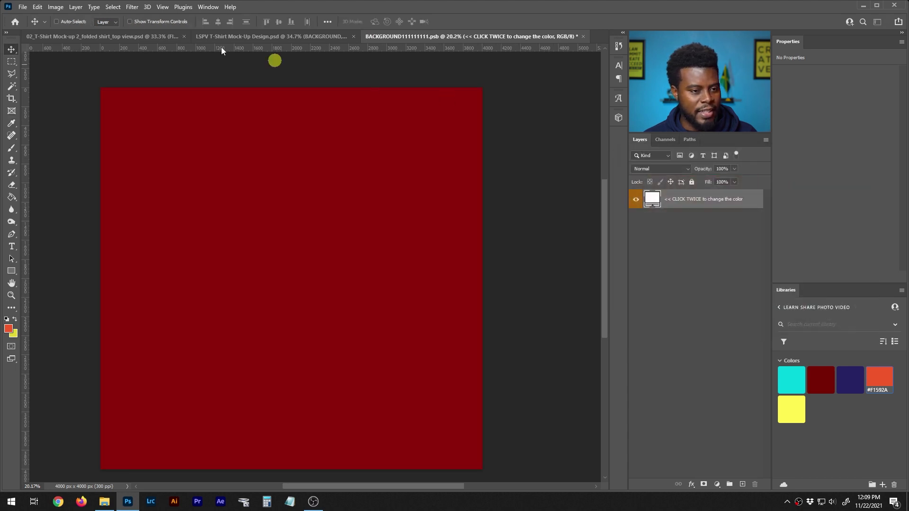
pyautogui.click(243, 36)
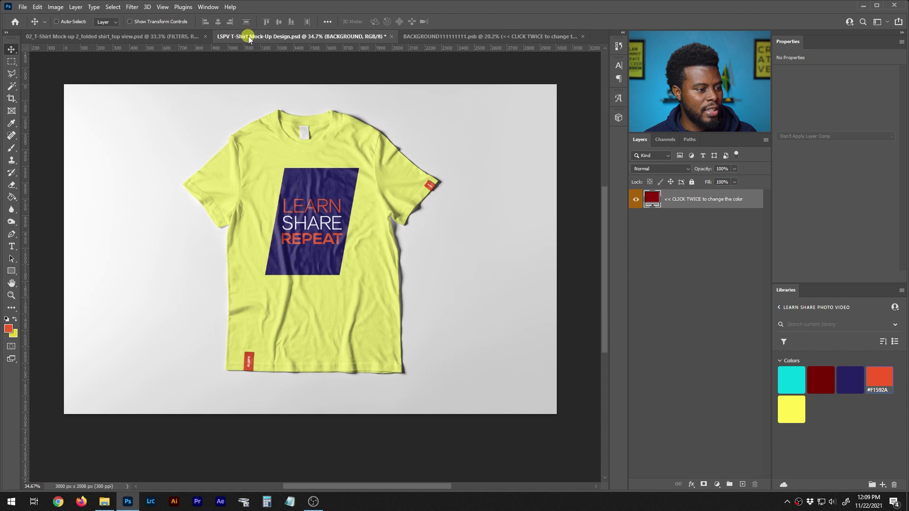
pyautogui.click(489, 37)
pyautogui.hotkey('ctrl', 's')
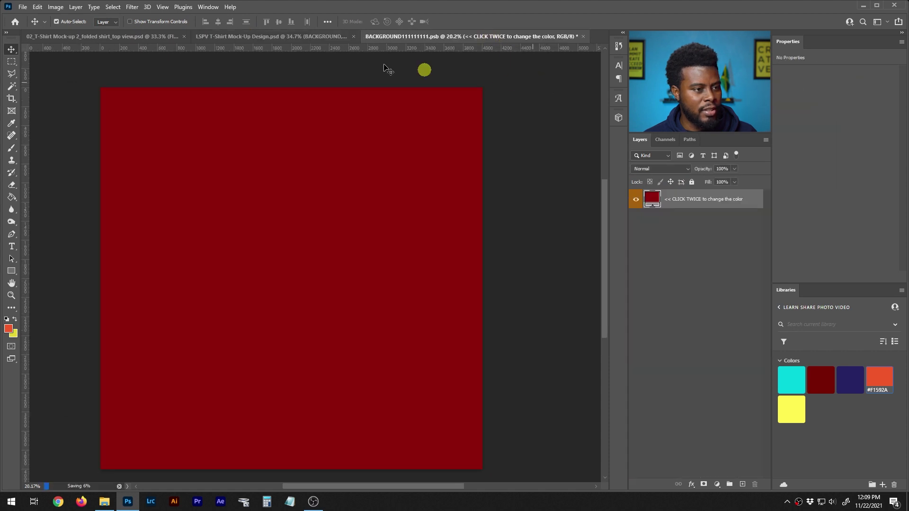
pyautogui.click(300, 37)
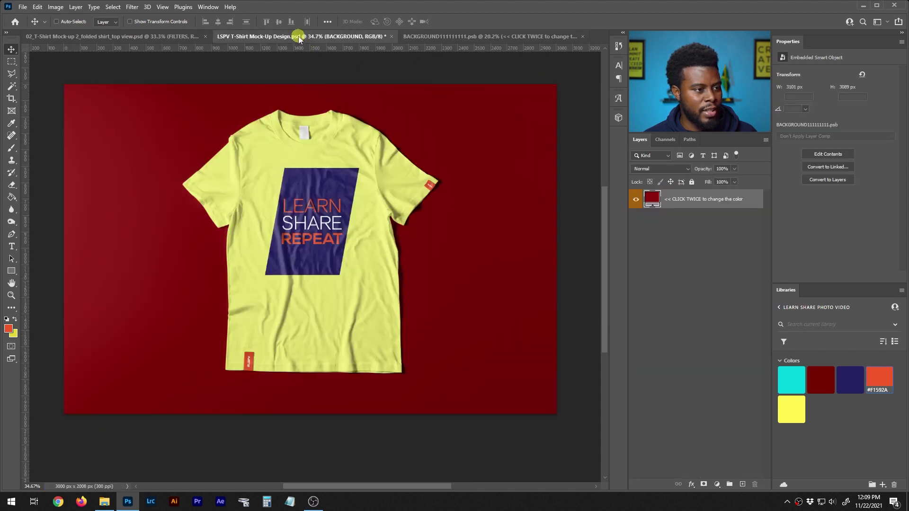
# Set the background fill back to white (#ffffff), save it, and view the shirt in the mock-up document
pyautogui.click(519, 40)
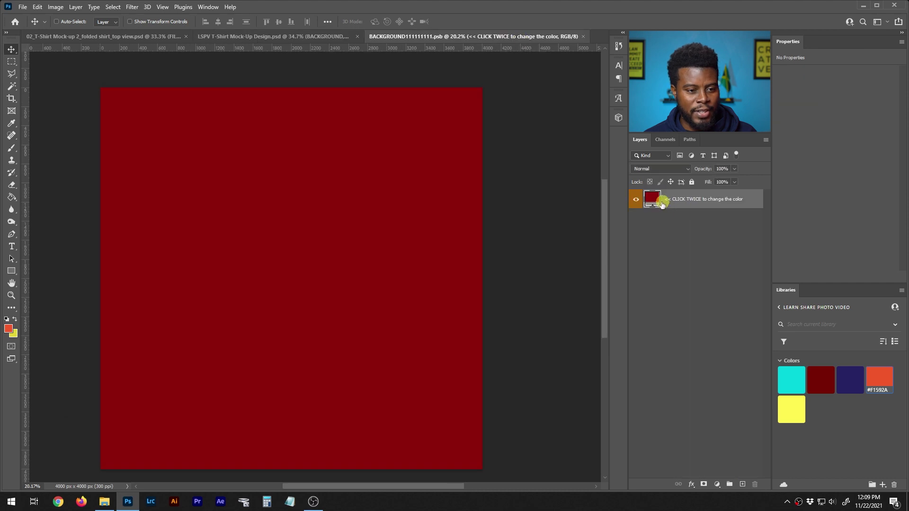
pyautogui.doubleClick(652, 200)
pyautogui.moveTo(672, 218); pyautogui.dragTo(590, 162)
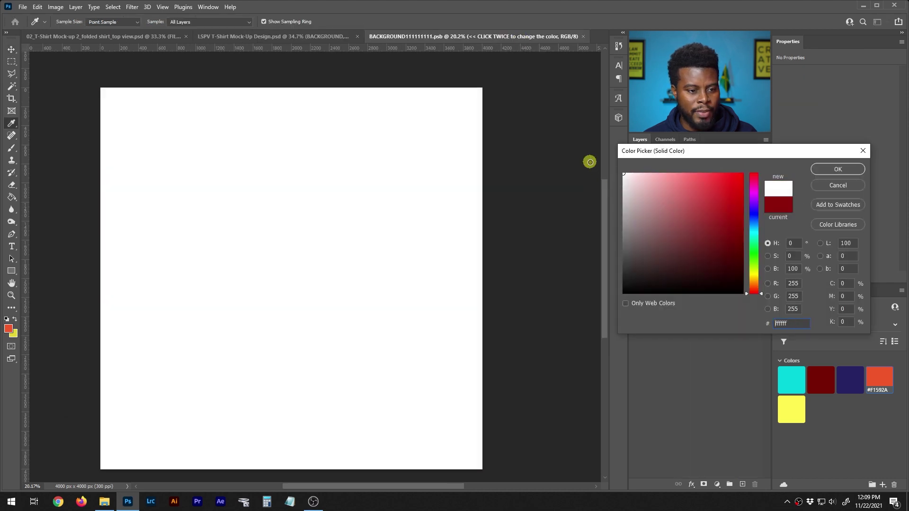
pyautogui.click(816, 169)
pyautogui.hotkey('ctrl', 's')
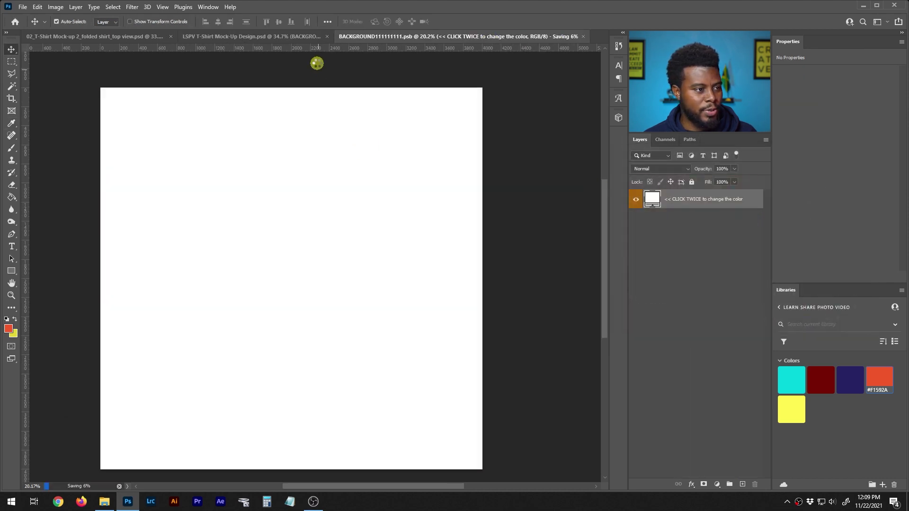
pyautogui.click(275, 37)
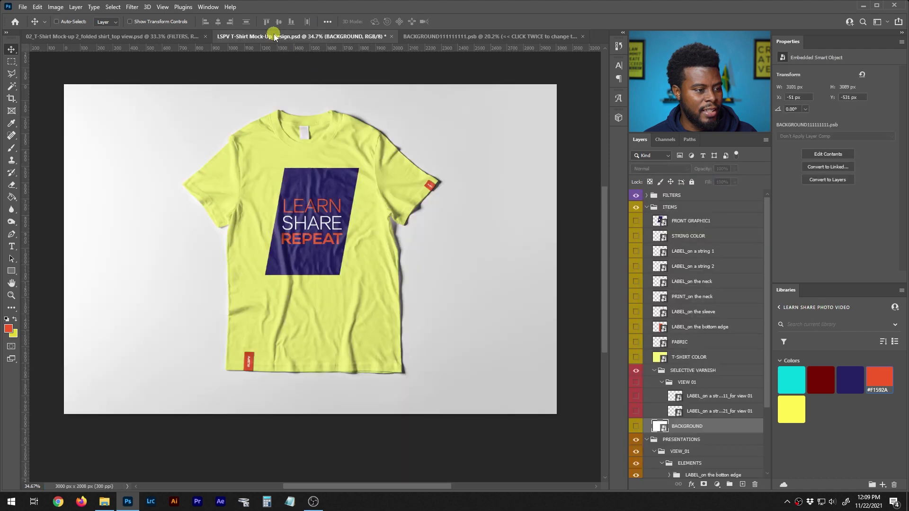
pyautogui.scroll(1, 314, 142)
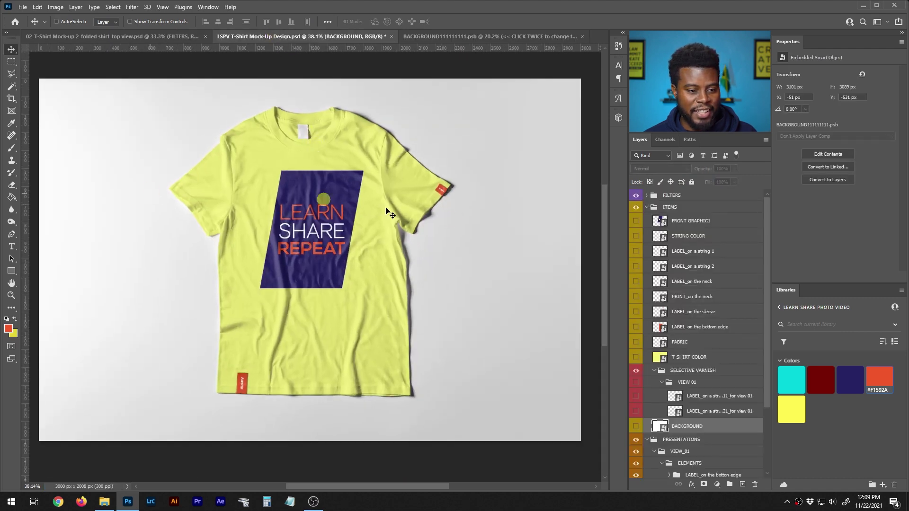
# Collapse the ITEMS layer group and expand the FILTERS group
pyautogui.click(654, 207)
pyautogui.click(647, 207)
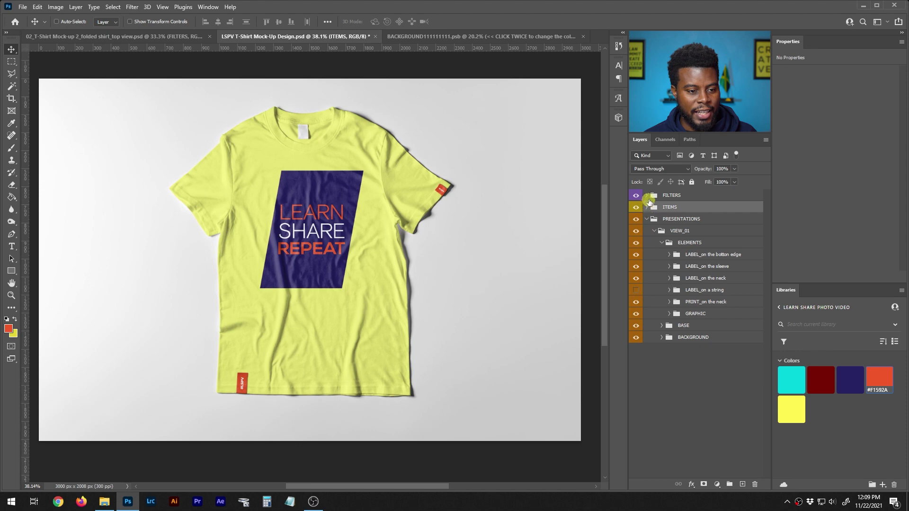
pyautogui.click(647, 195)
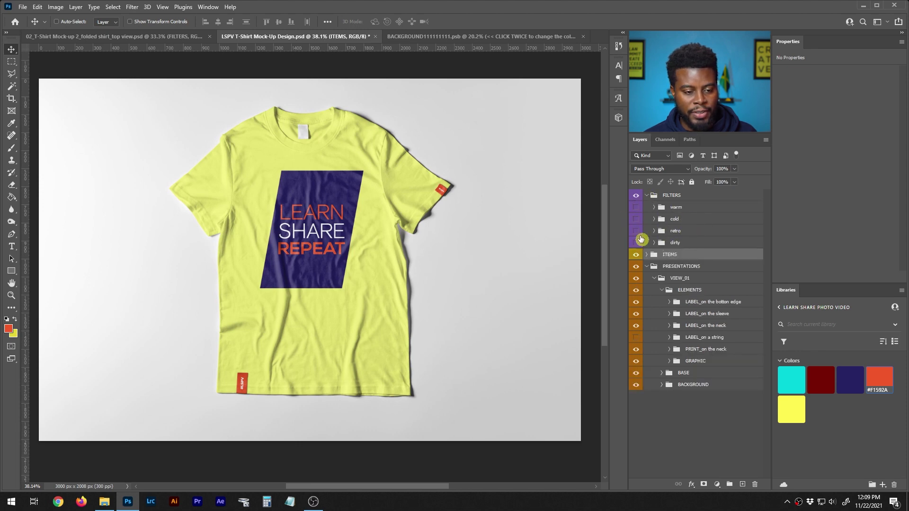
# Preview the retro and warm filters on the mock-up one at a time, hiding each one again
pyautogui.click(636, 231)
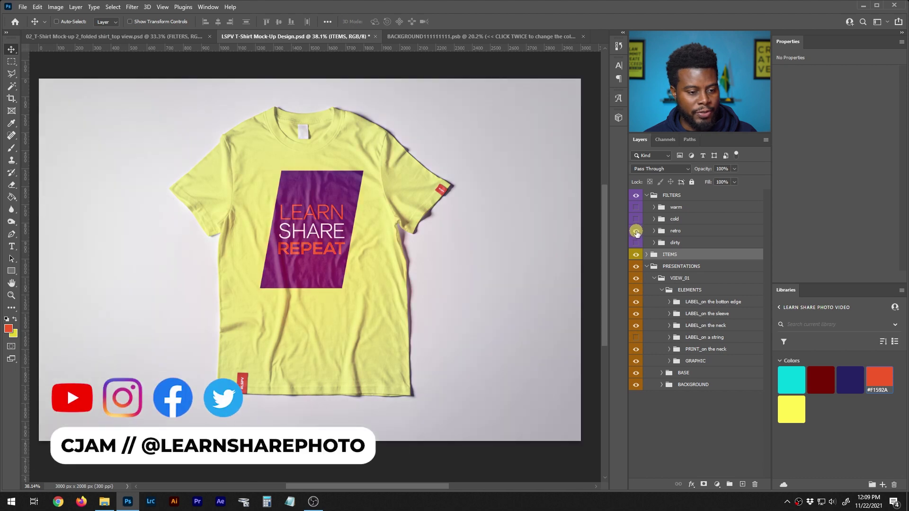
pyautogui.click(636, 232)
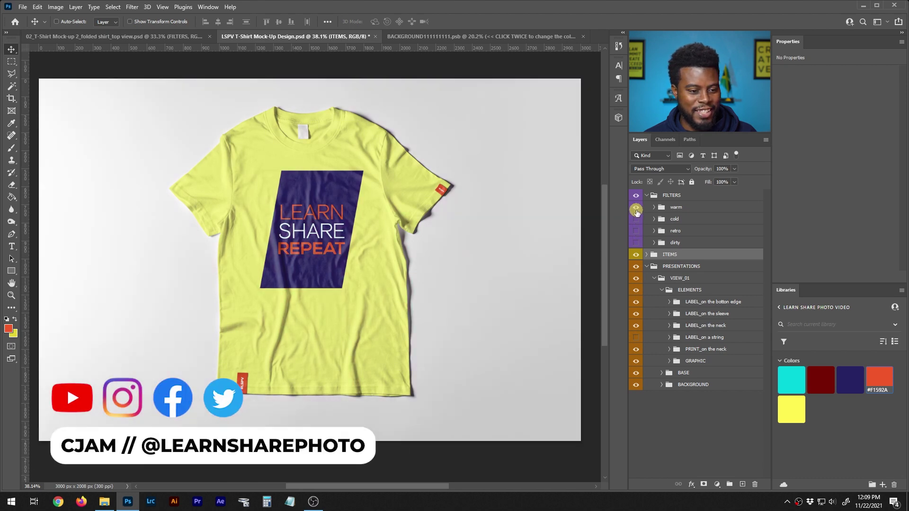
pyautogui.click(637, 208)
pyautogui.click(636, 208)
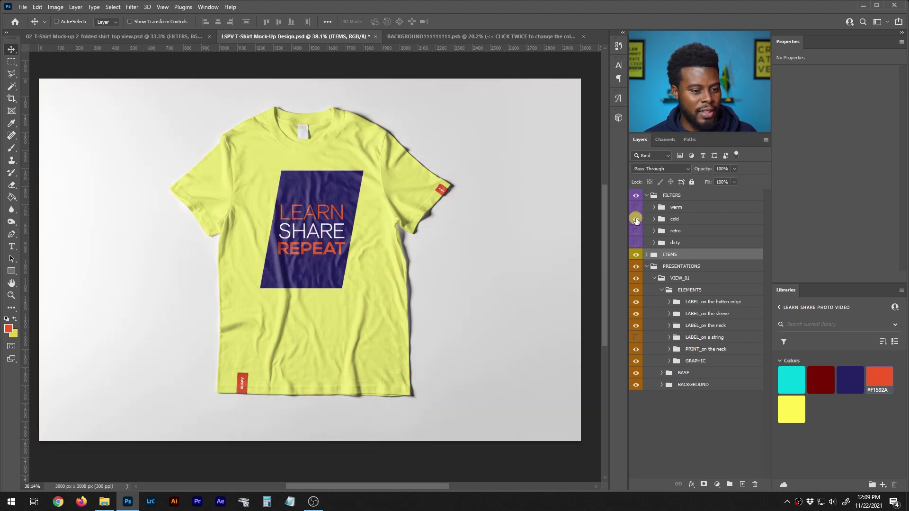
# Preview the cold filter on the mock-up, then show the dirty filter and examine its texture on the shirt close up in full-screen mode
pyautogui.click(636, 219)
pyautogui.click(636, 219)
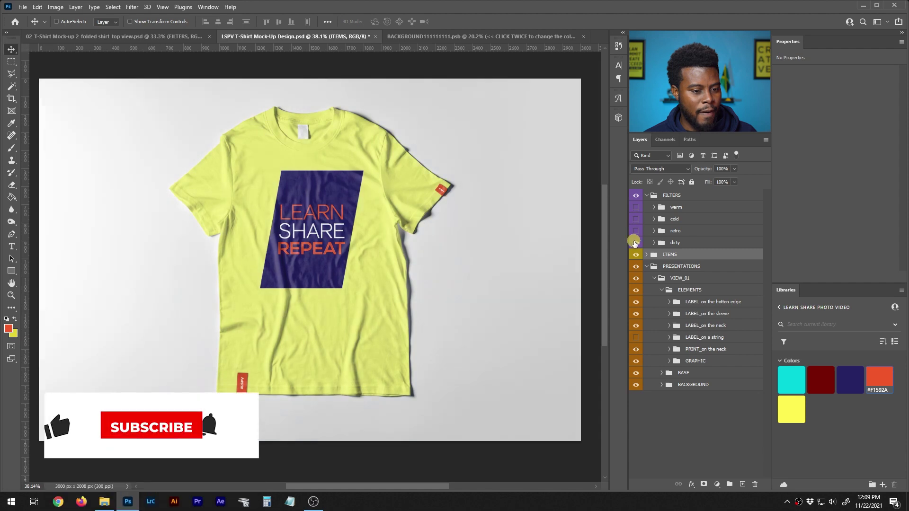
pyautogui.click(636, 243)
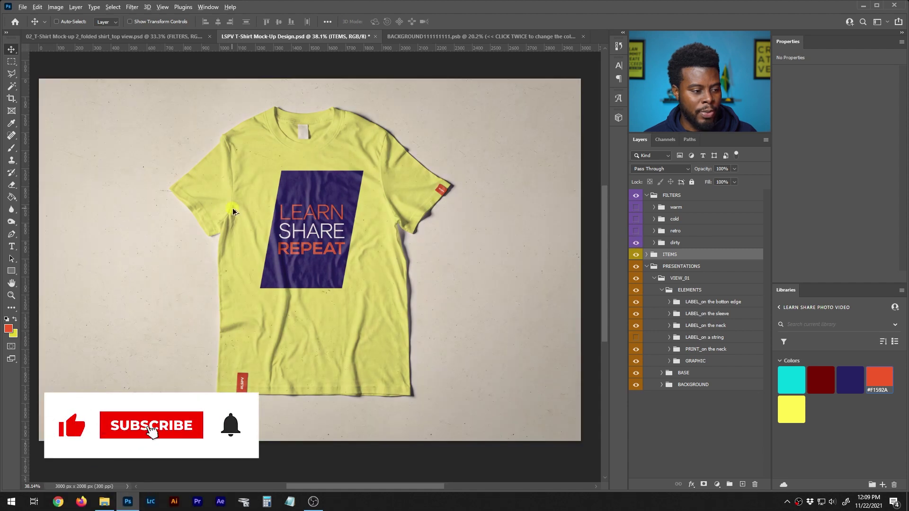
pyautogui.scroll(1, 161, 216)
pyautogui.scroll(1, 307, 201)
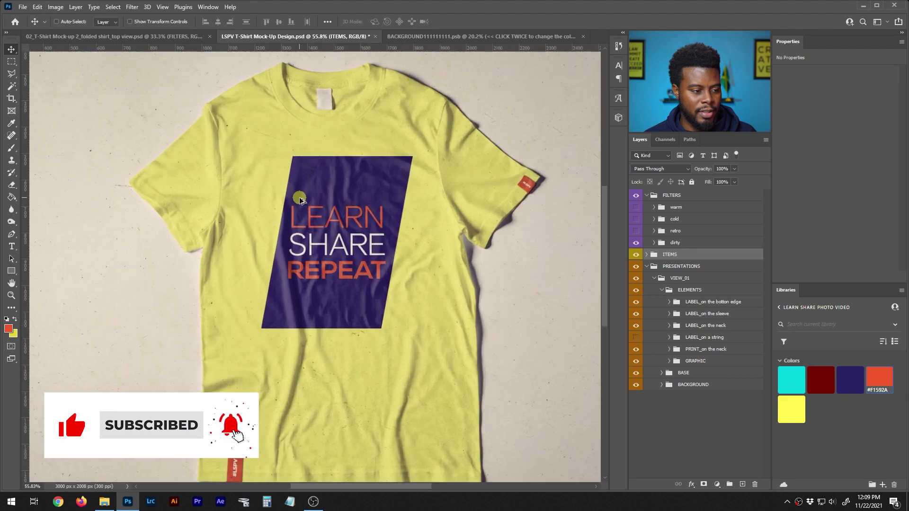
pyautogui.scroll(1, 303, 198)
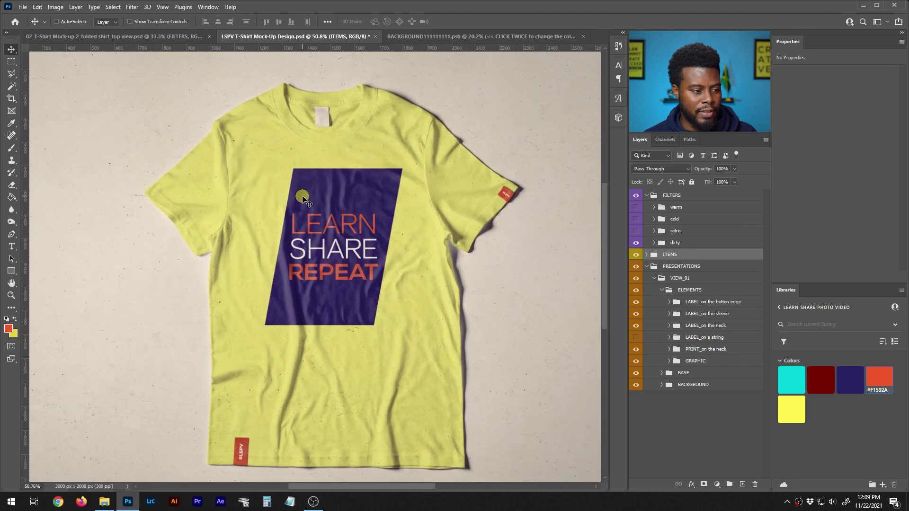
pyautogui.press('f')
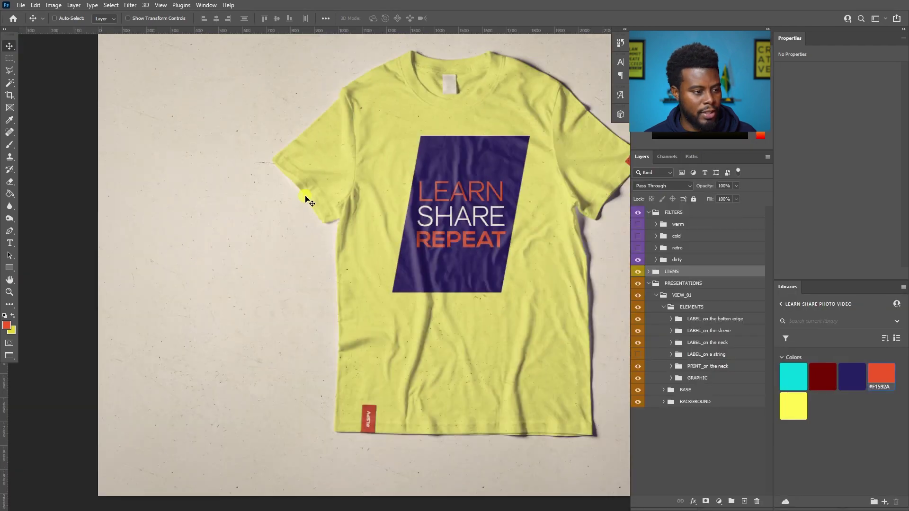
pyautogui.hscroll(1, 421, 192)
pyautogui.hscroll(1, 423, 191)
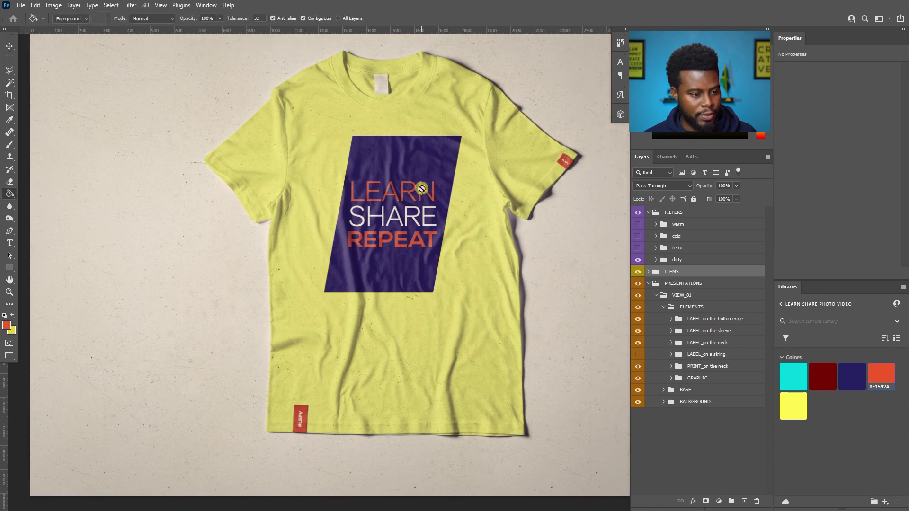
pyautogui.press('h')
pyautogui.moveTo(462, 142); pyautogui.dragTo(409, 169)
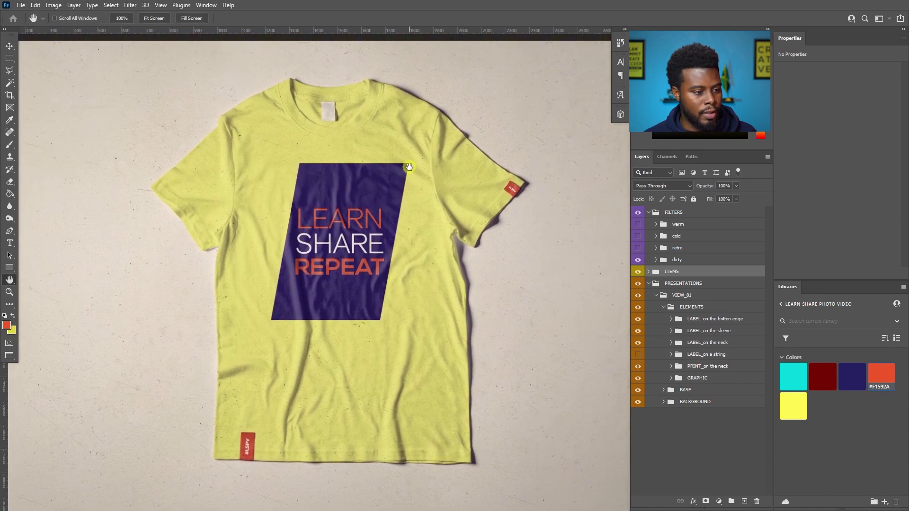
# Compare the retro and dirty filters on the mock-up individually and combined, ending with both hidden
pyautogui.click(639, 259)
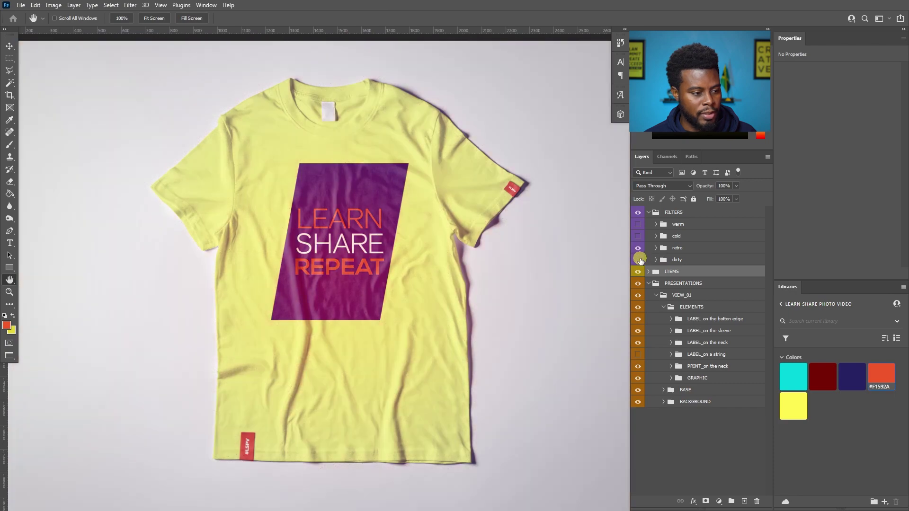
pyautogui.click(639, 259)
pyautogui.click(639, 248)
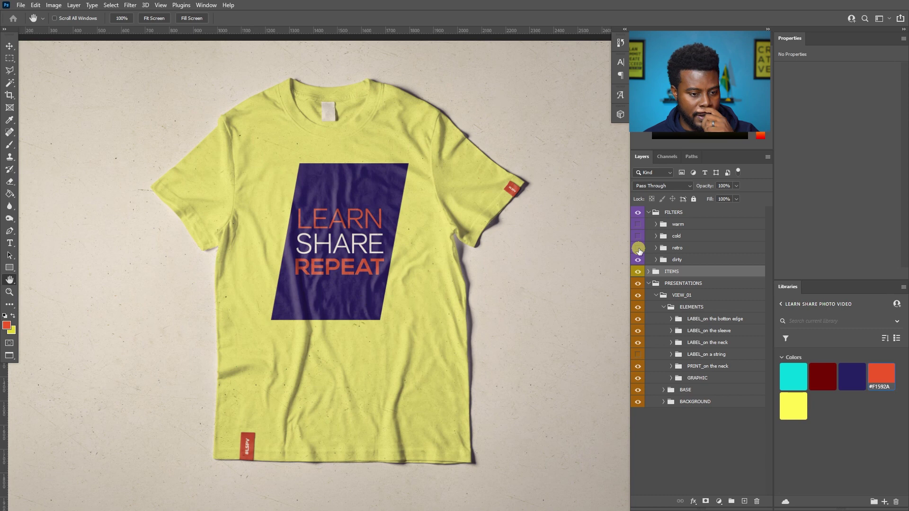
pyautogui.click(639, 248)
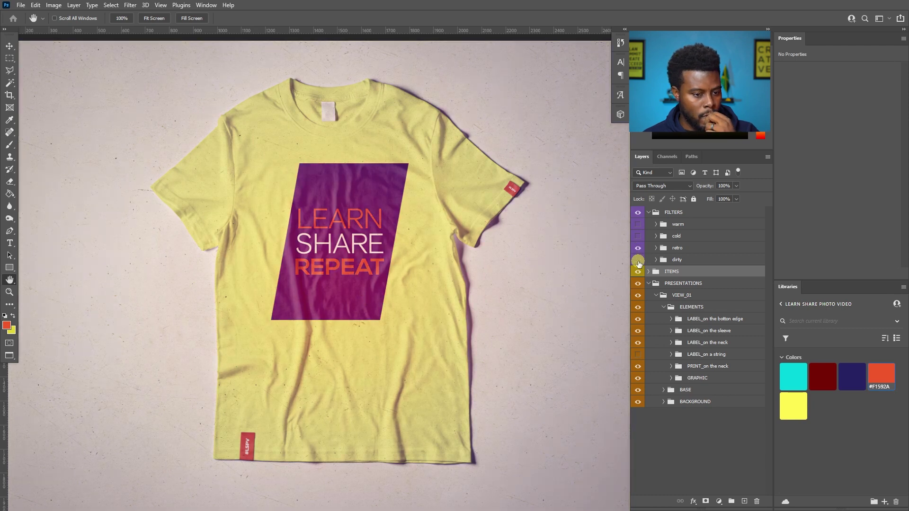
pyautogui.click(639, 260)
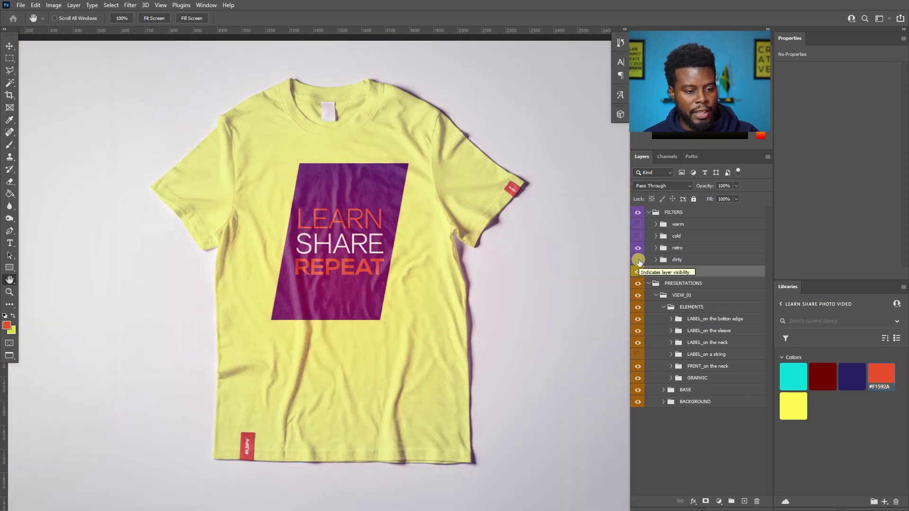
pyautogui.click(639, 248)
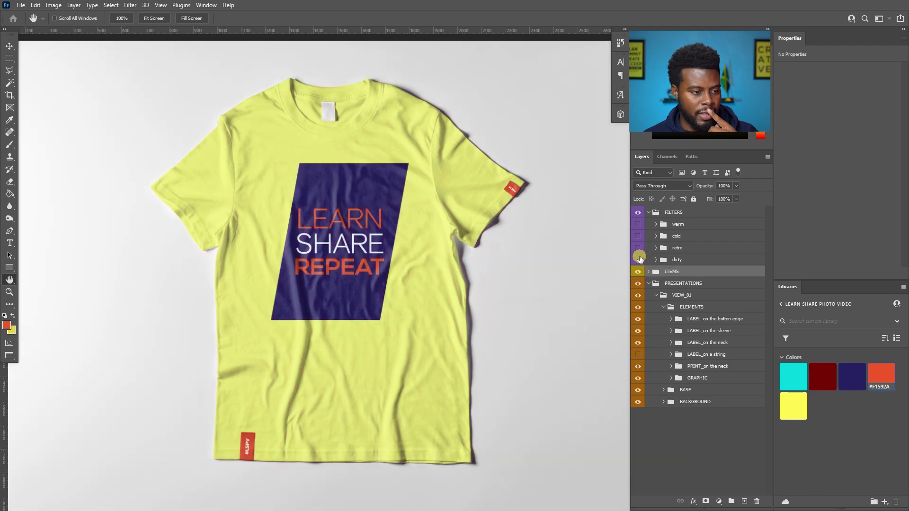
# Compare the mock-up with and without the dirty filter, leaving the filter hidden
pyautogui.click(638, 259)
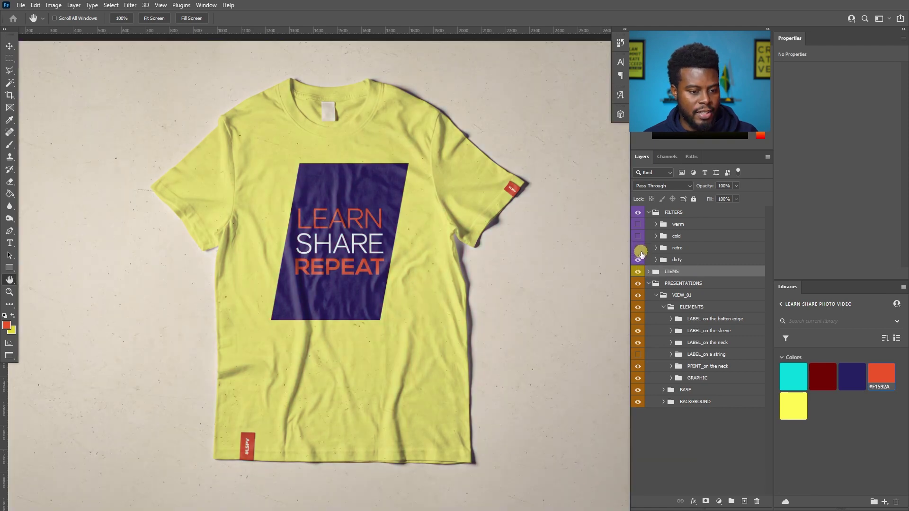
pyautogui.click(640, 260)
pyautogui.click(640, 260)
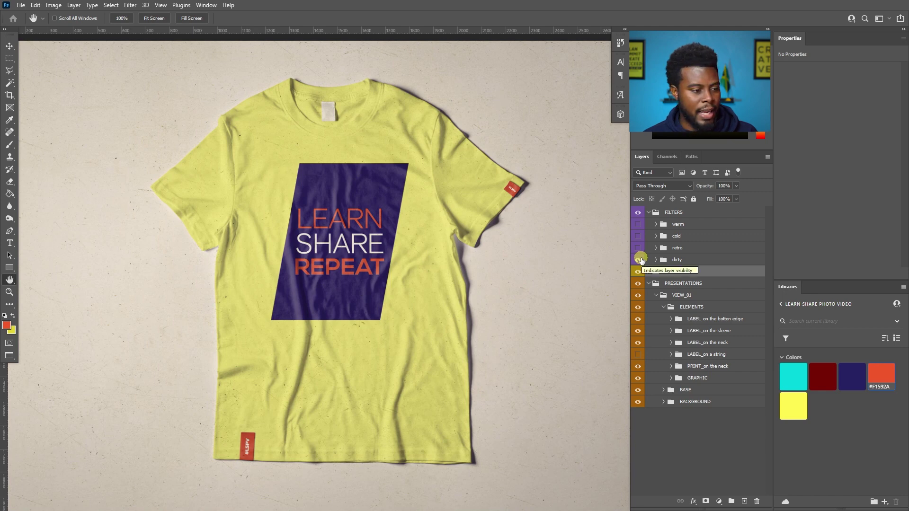
pyautogui.click(640, 260)
pyautogui.click(637, 261)
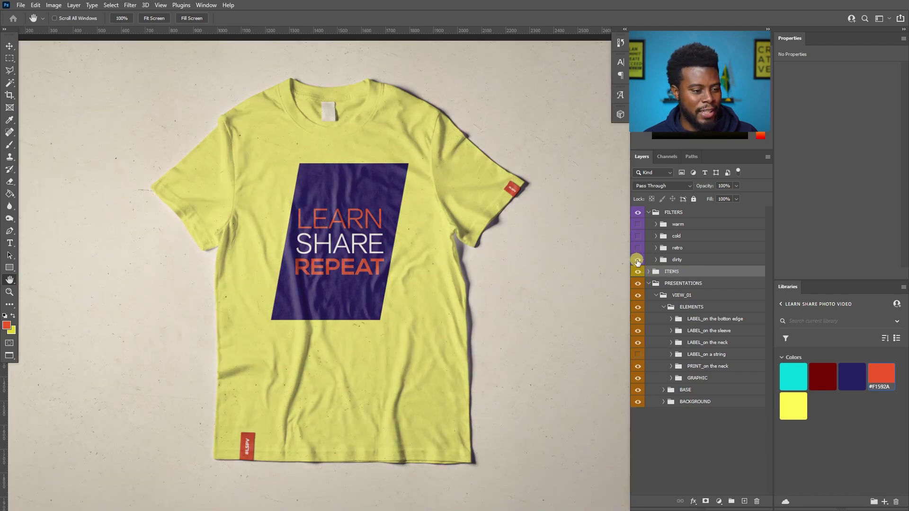
pyautogui.click(637, 262)
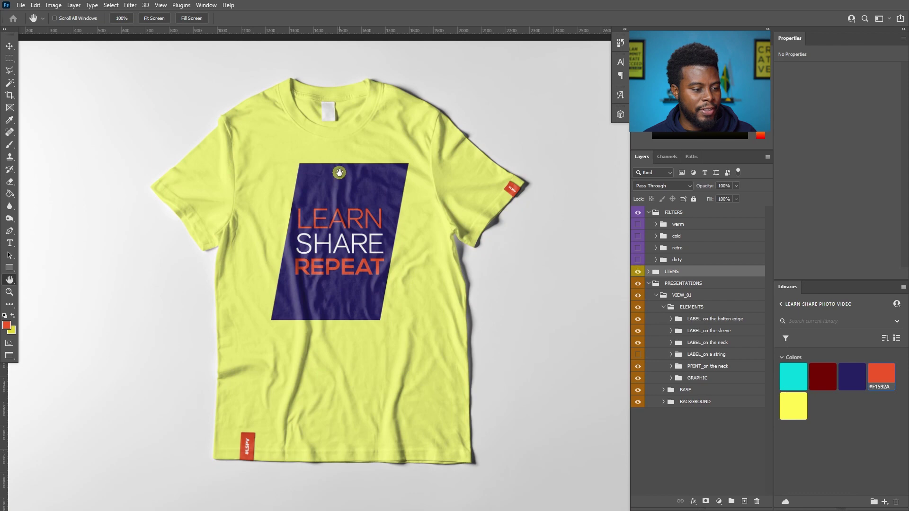
# Save a JPEG copy of the mock-up named "LSPV T-Shirt Mock-Up Design copy" at quality 12
pyautogui.keyDown('alt'); pyautogui.click(371, 172); pyautogui.keyUp('alt')
pyautogui.scroll(2, 395, 168)
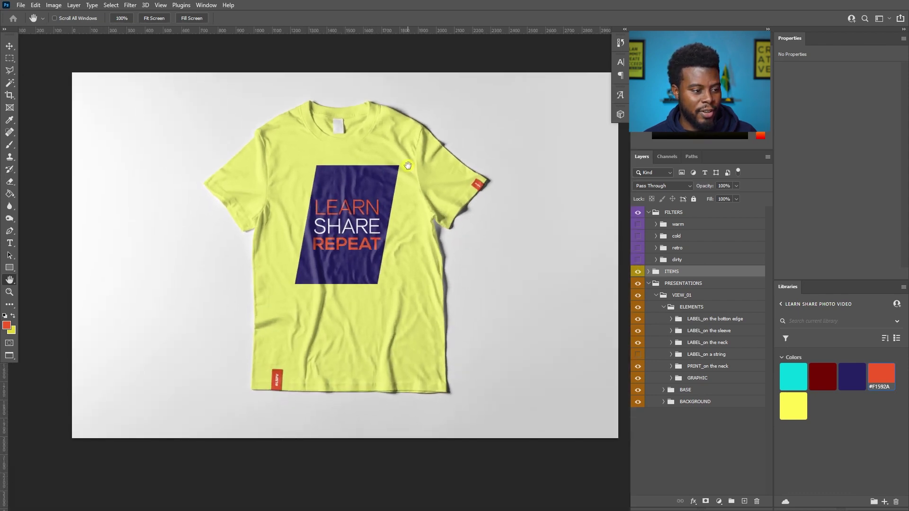
pyautogui.hscroll(1, 408, 166)
pyautogui.press('v')
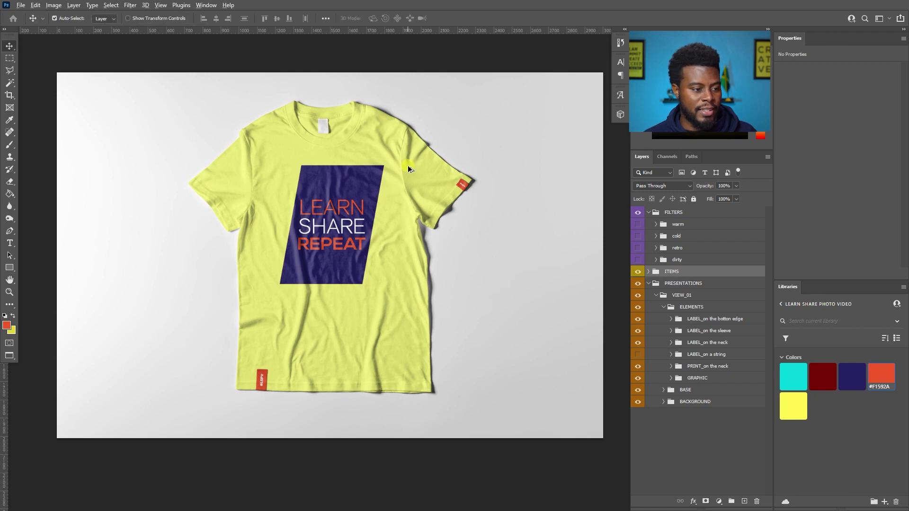
pyautogui.hotkey('ctrl', 'alt', 's')
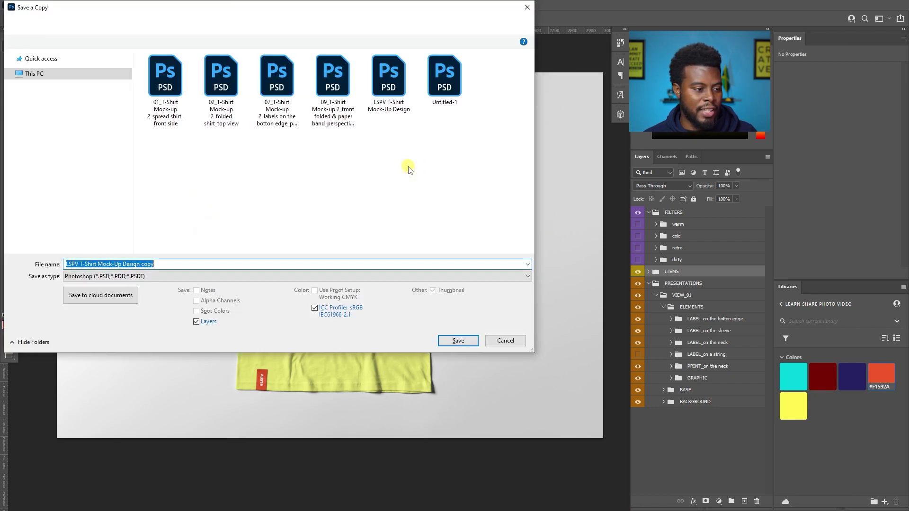
pyautogui.click(180, 278)
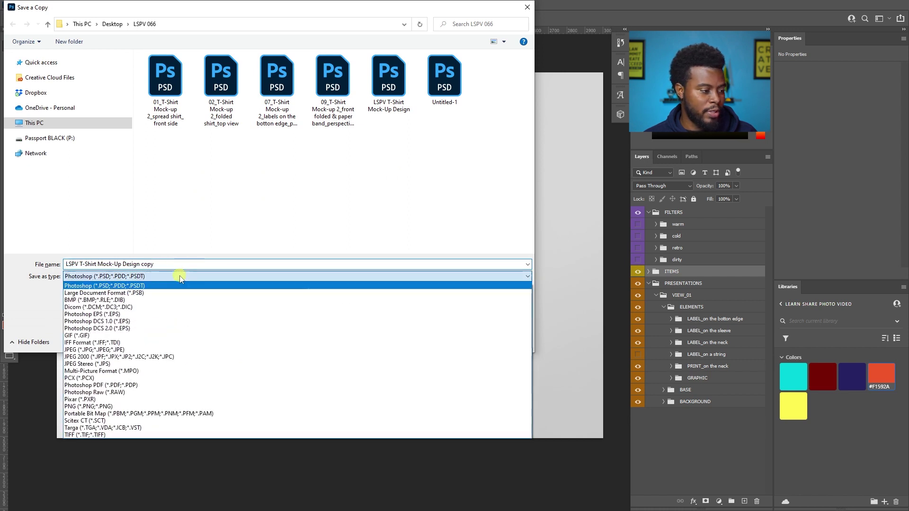
pyautogui.click(163, 351)
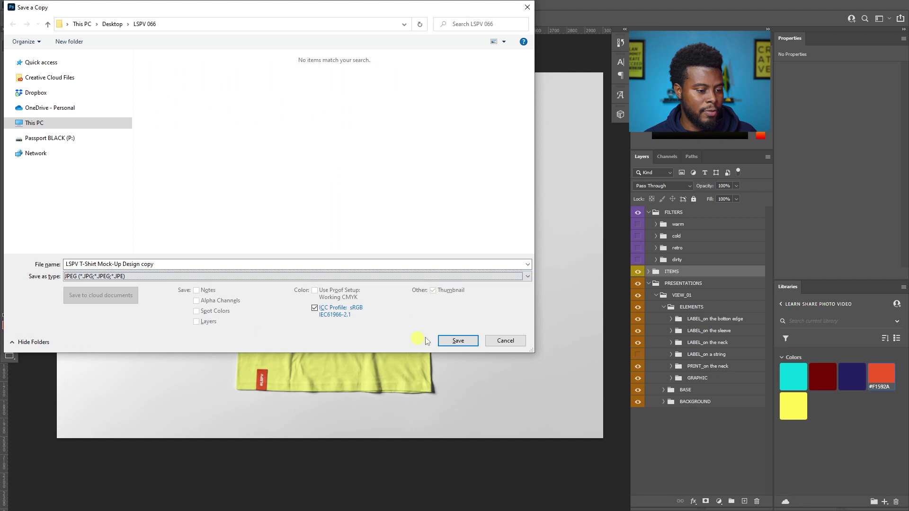
pyautogui.click(457, 340)
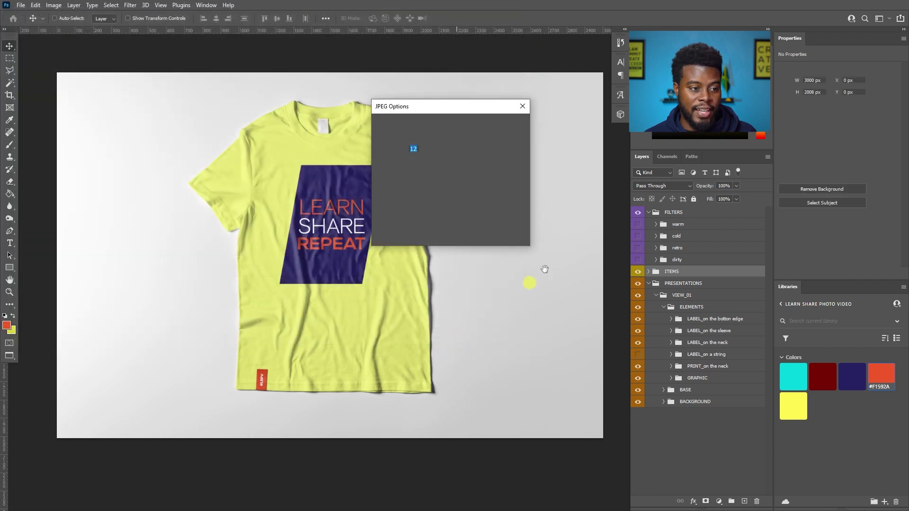
pyautogui.click(507, 125)
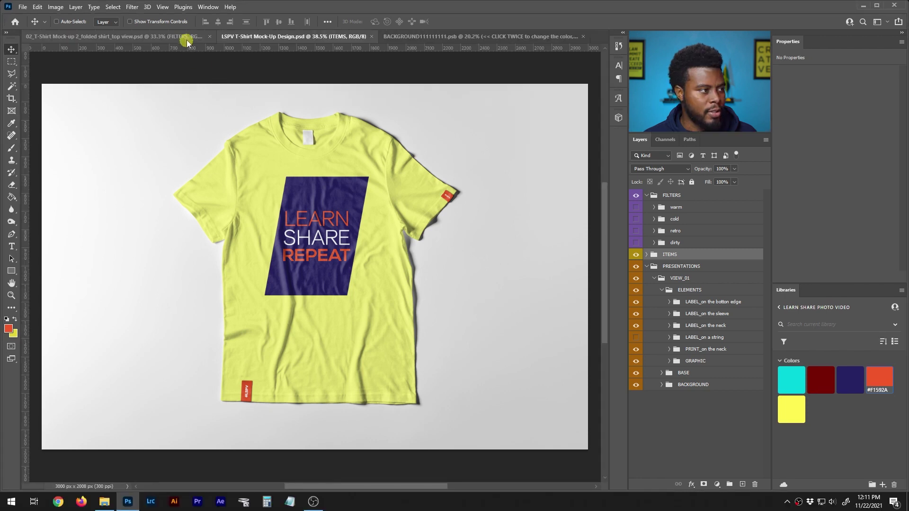
# Switch to the 02_T-Shirt Mock-up 2_folded shirt_top view document and open its FRONT GRAPHIC1 smart object
pyautogui.click(185, 38)
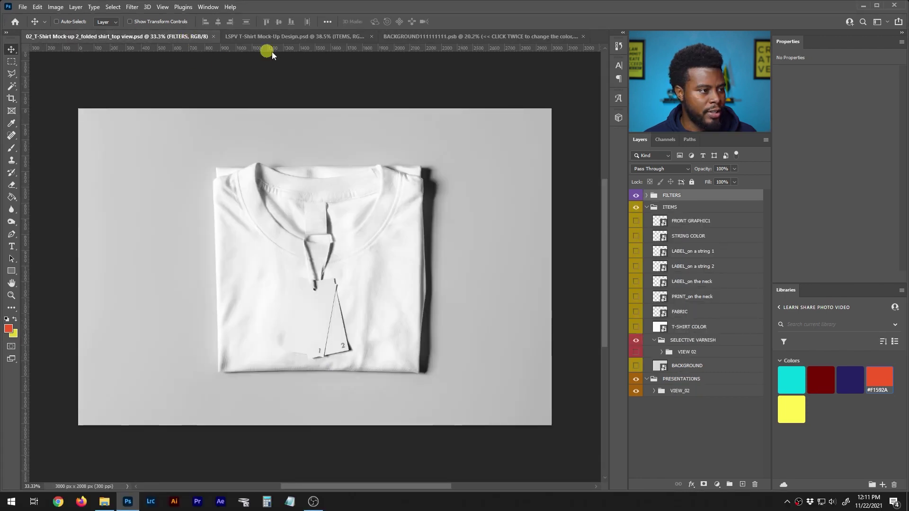
pyautogui.scroll(3, 326, 254)
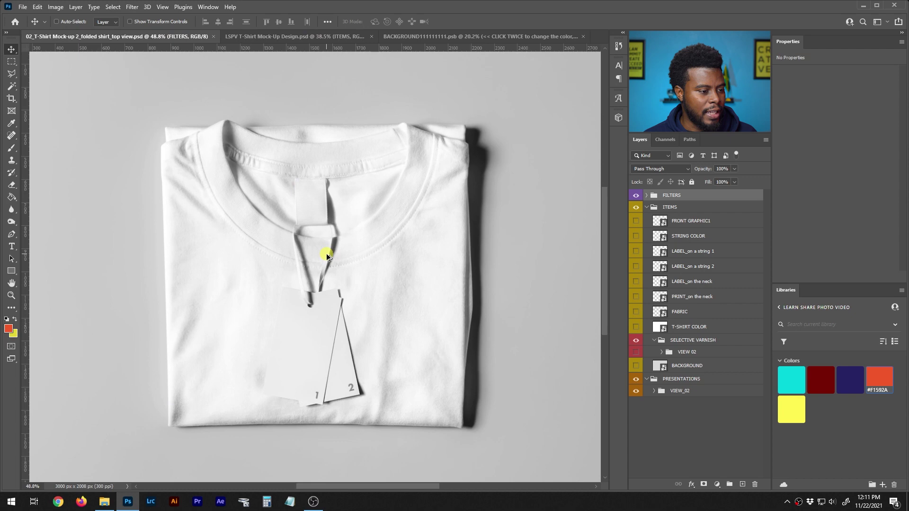
pyautogui.scroll(-2, 327, 256)
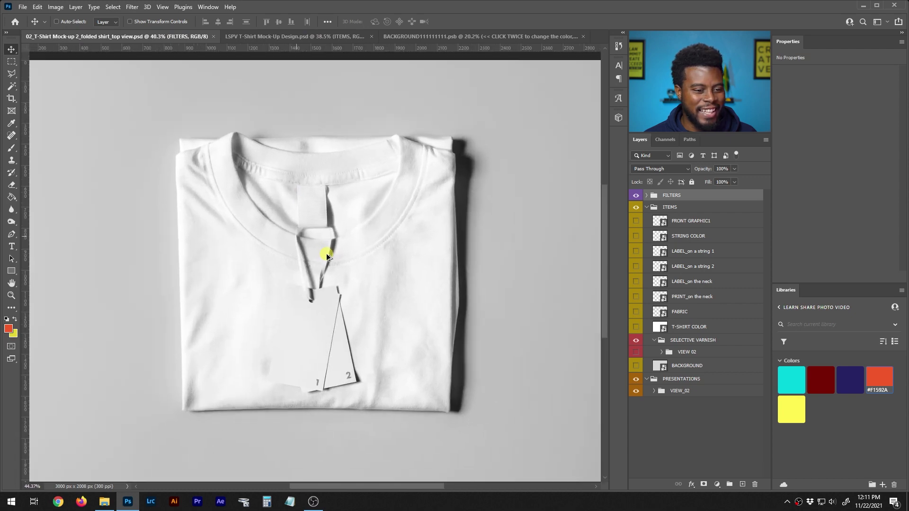
pyautogui.scroll(1, 327, 256)
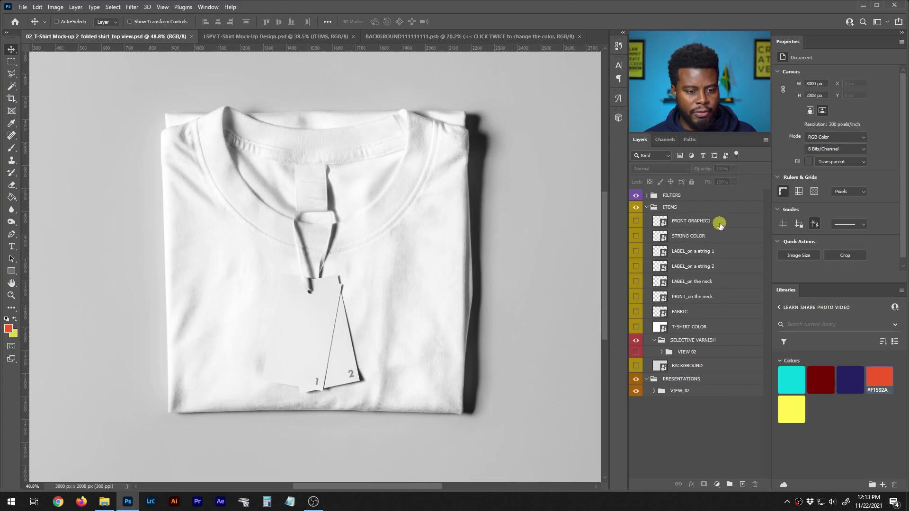
pyautogui.click(676, 226)
pyautogui.doubleClick(676, 226)
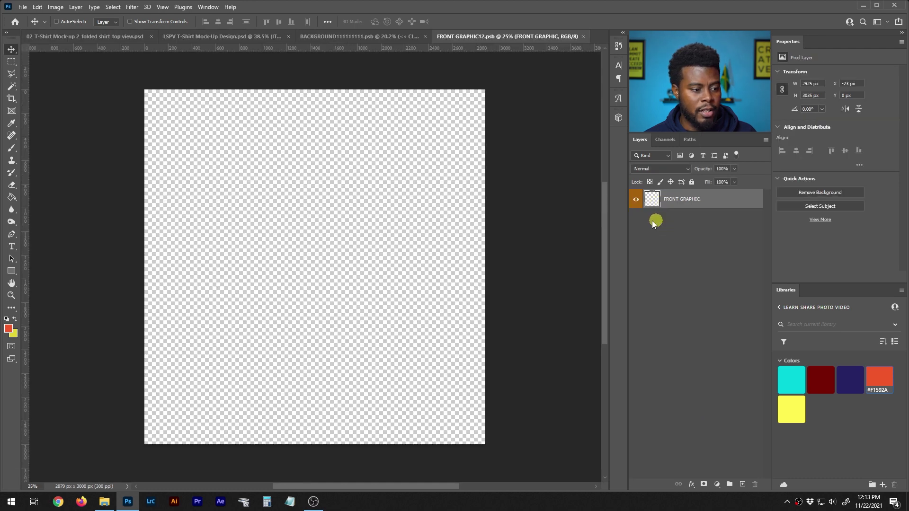
# Place the LSPV_TShirt_2021_Creative_withHandle image at 23.89% scale in the front graphic, save it, and view it in the folded-shirt mock-up
pyautogui.click(105, 502)
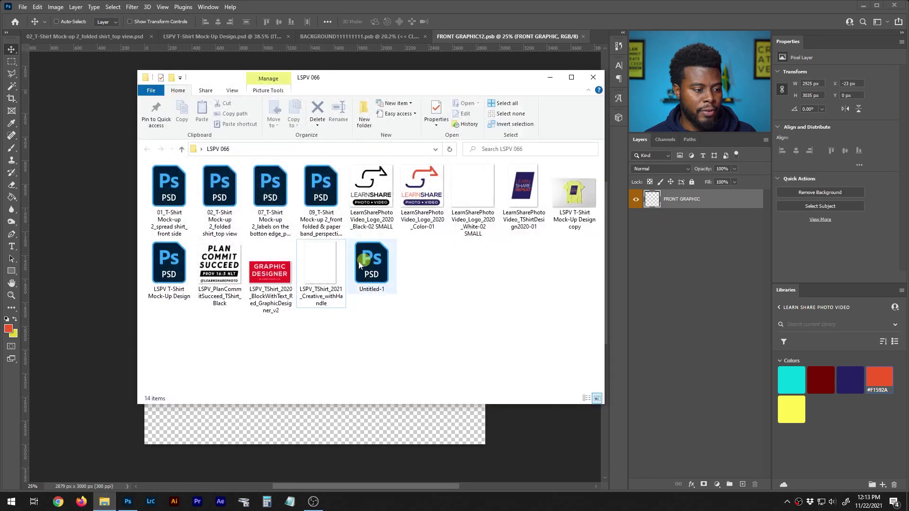
pyautogui.click(322, 275)
pyautogui.moveTo(329, 272); pyautogui.dragTo(362, 424)
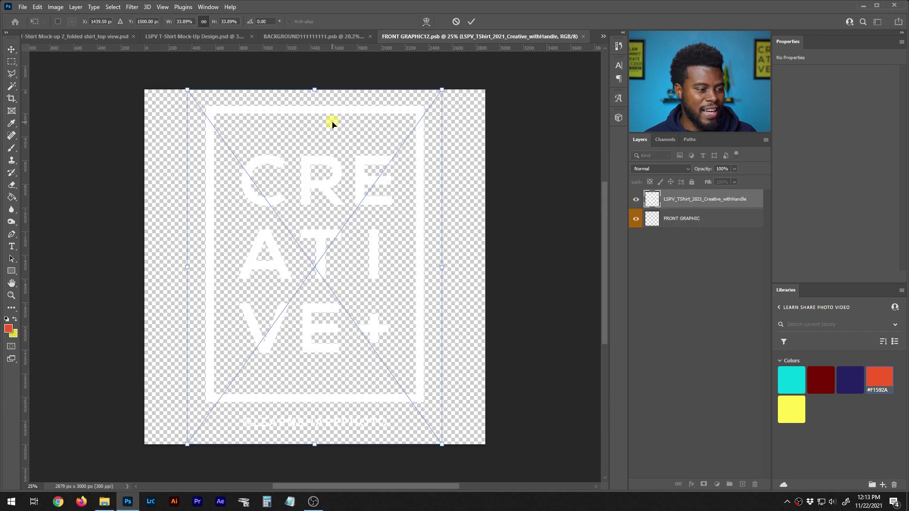
pyautogui.click(183, 21)
pyautogui.hotkey('shift', 'Down')
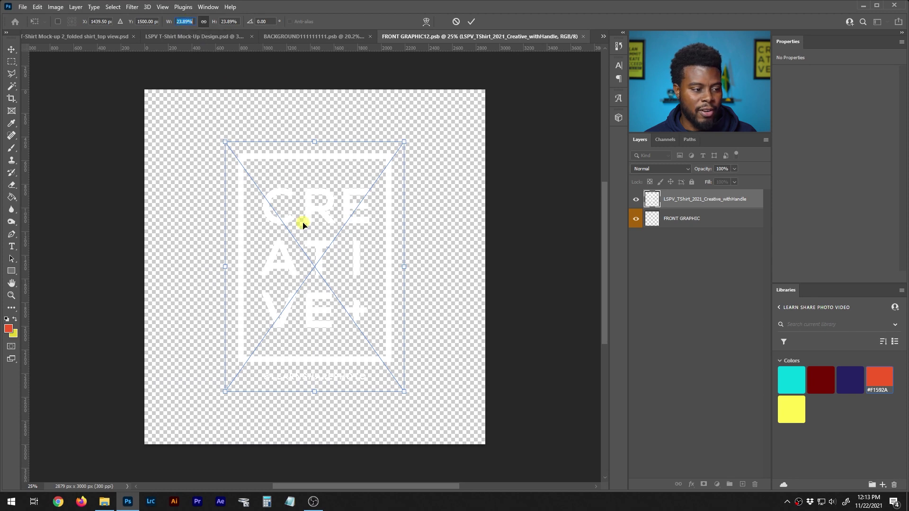
pyautogui.press('Return')
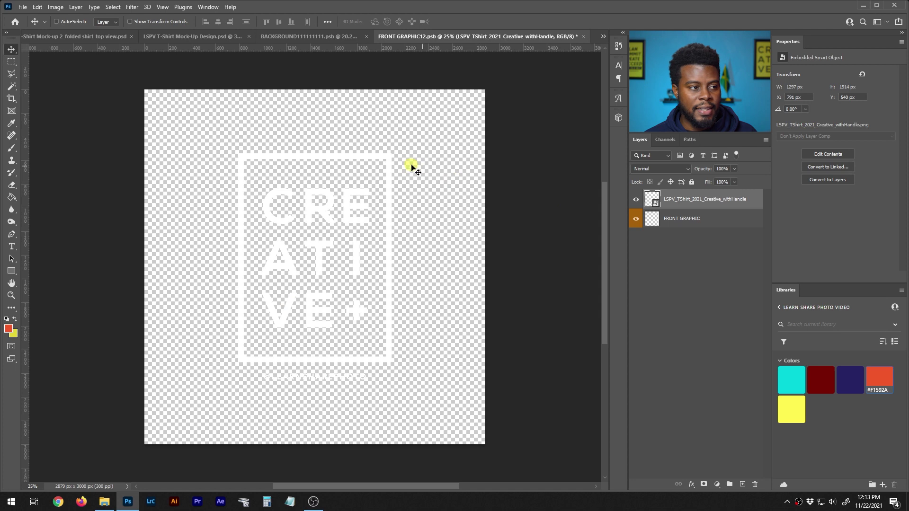
pyautogui.hotkey('ctrl', 's')
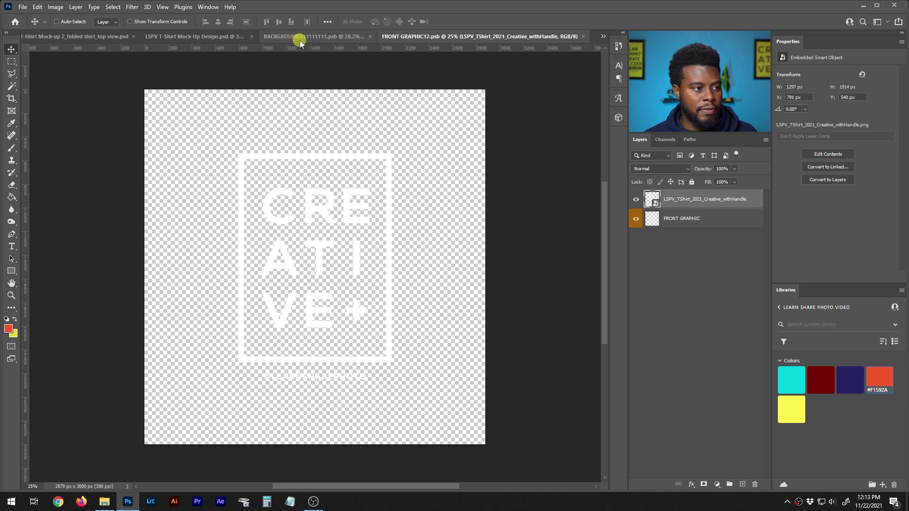
pyautogui.click(96, 37)
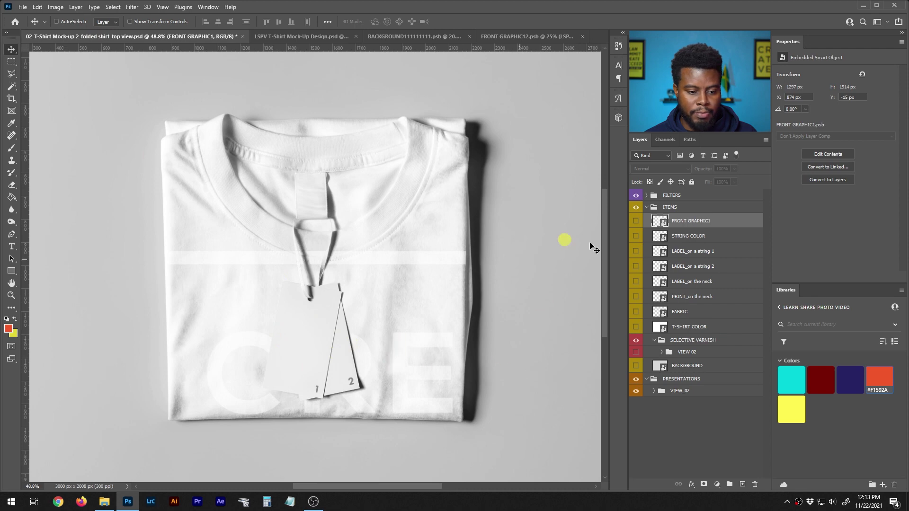
# Recolor the T-SHIRT COLOR smart object to purple (hue 260°, saturation 79%, brightness 67%), save it, and view it in the folded-shirt mock-up
pyautogui.click(663, 331)
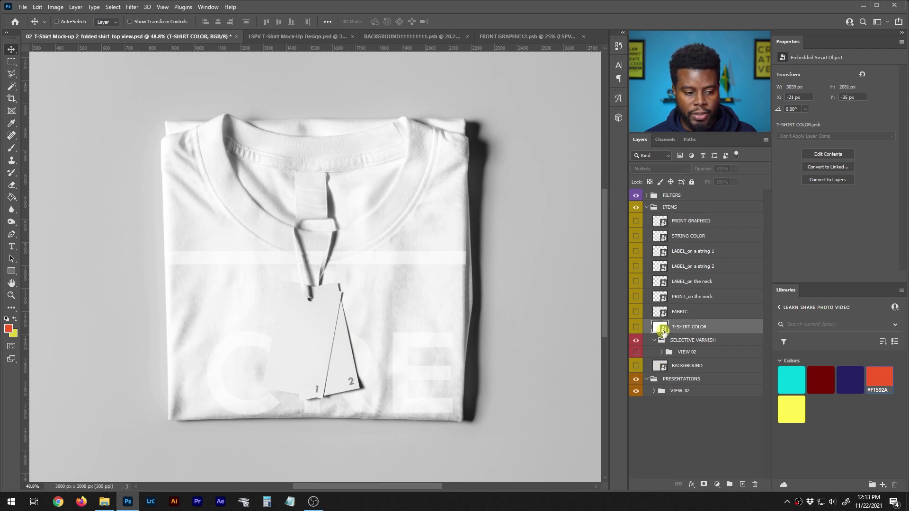
pyautogui.doubleClick(664, 332)
pyautogui.doubleClick(654, 198)
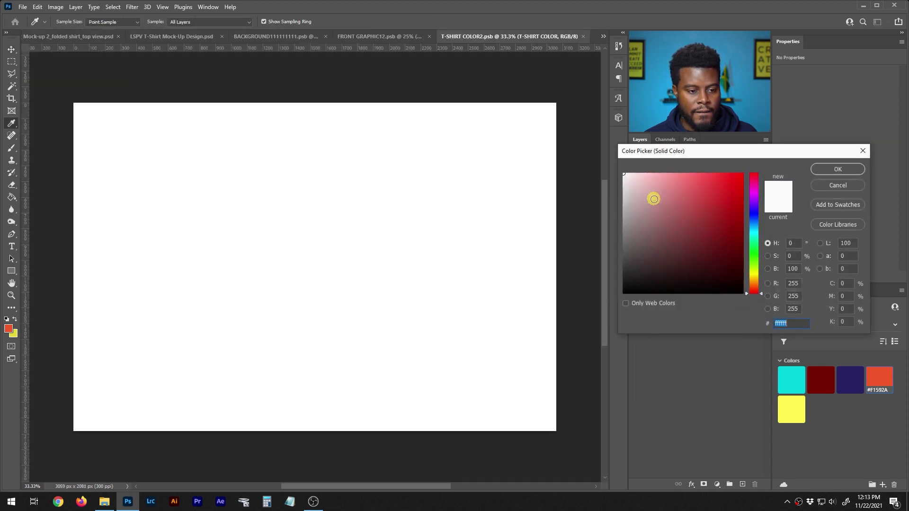
pyautogui.moveTo(688, 199)
pyautogui.mouseDown()
pyautogui.moveTo(717, 211)
pyautogui.moveTo(724, 205)
pyautogui.moveTo(718, 212)
pyautogui.moveTo(755, 205)
pyautogui.moveTo(755, 196)
pyautogui.moveTo(758, 211)
pyautogui.mouseUp()
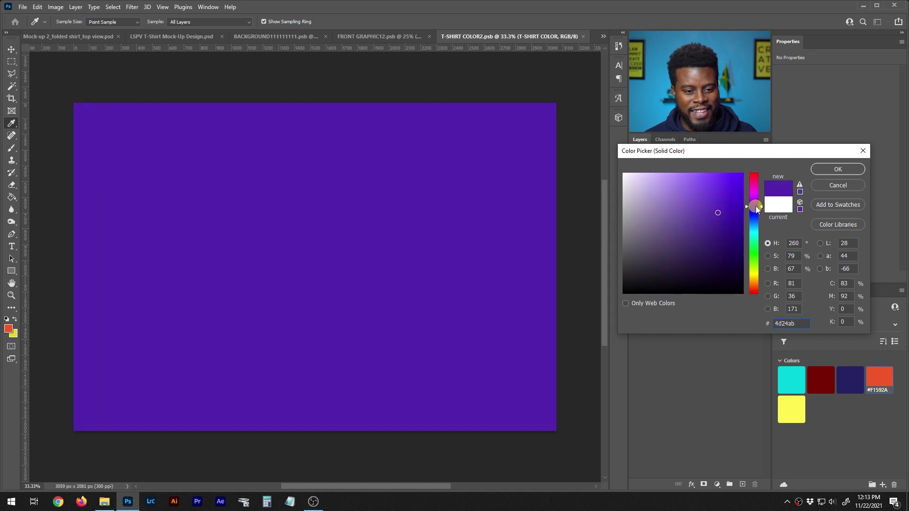
pyautogui.click(838, 169)
pyautogui.hotkey('ctrl', 's')
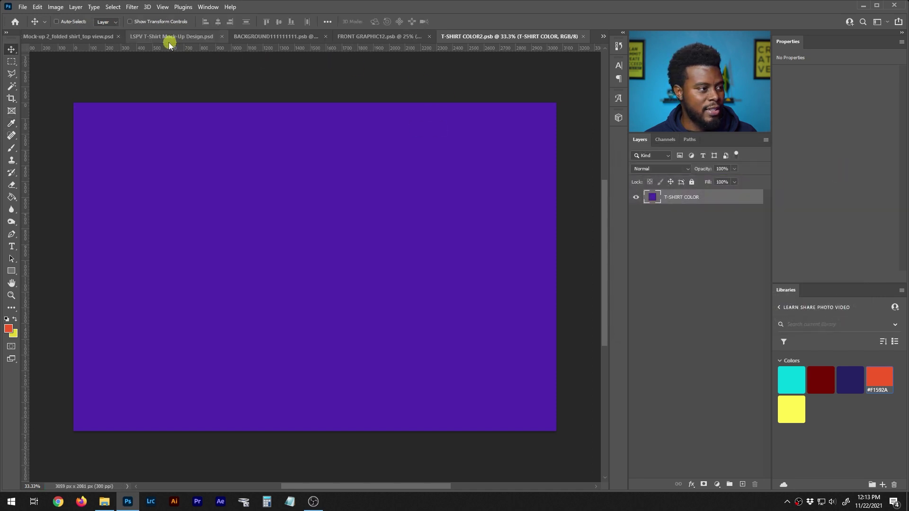
pyautogui.click(56, 38)
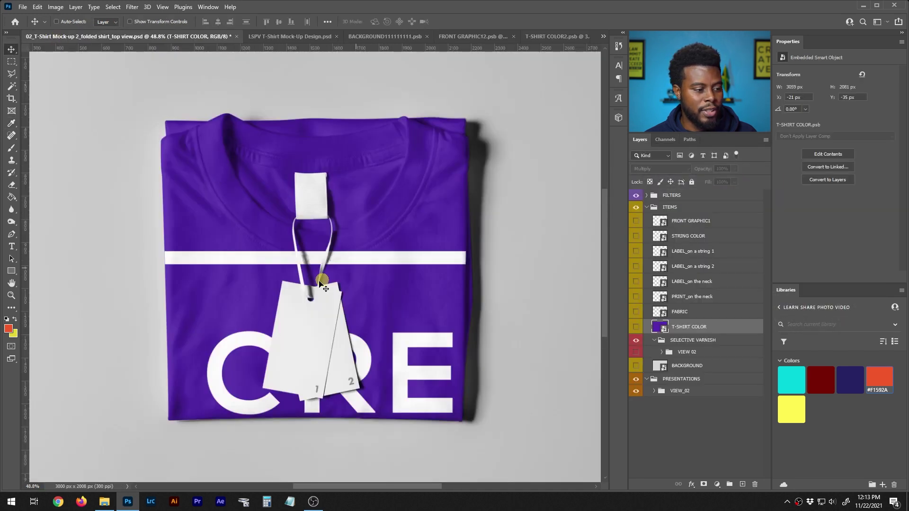
pyautogui.scroll(-1, 315, 278)
pyautogui.scroll(2, 384, 290)
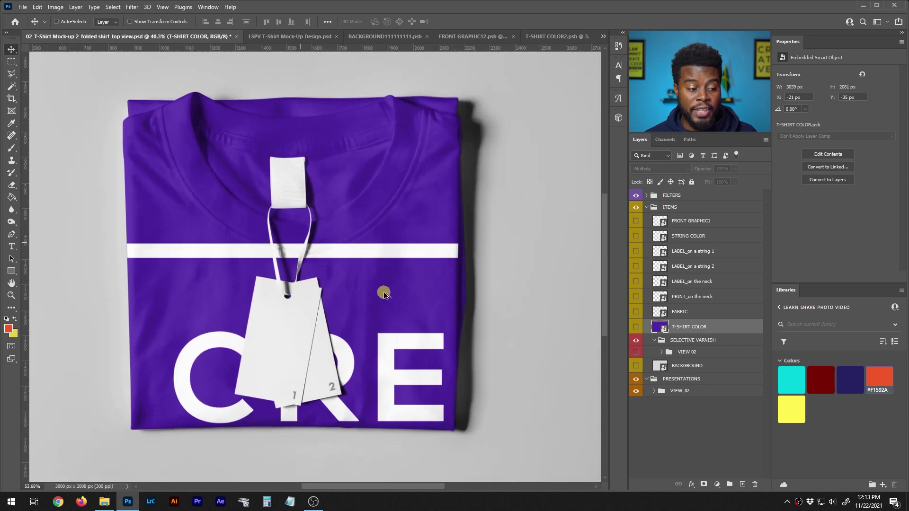
pyautogui.press('f')
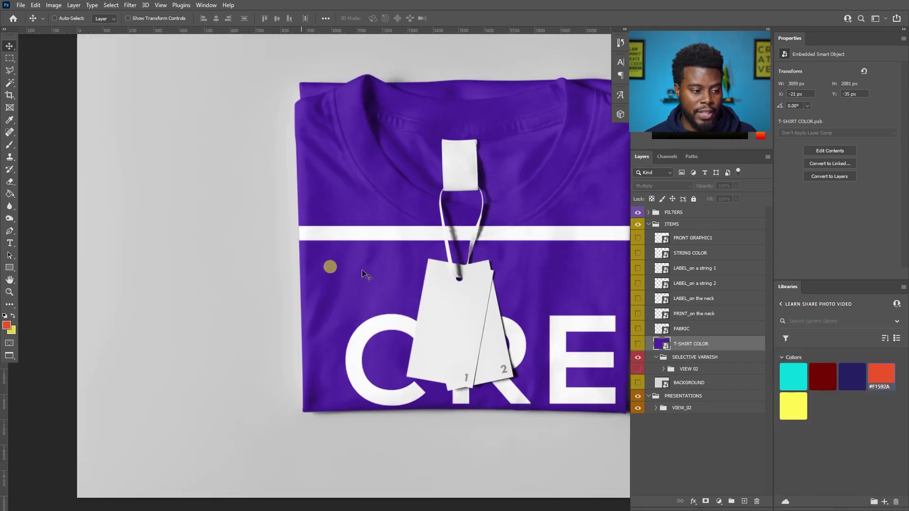
pyautogui.hscroll(3, 352, 256)
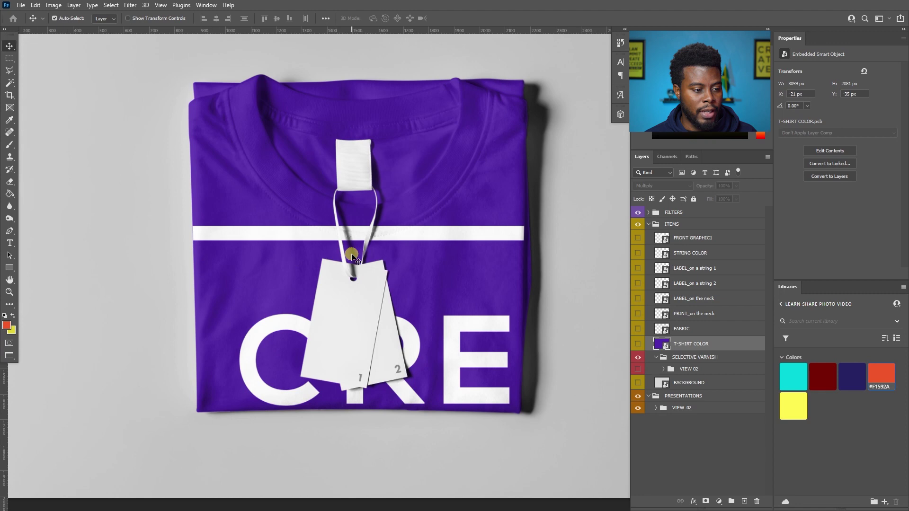
pyautogui.scroll(1, 604, 334)
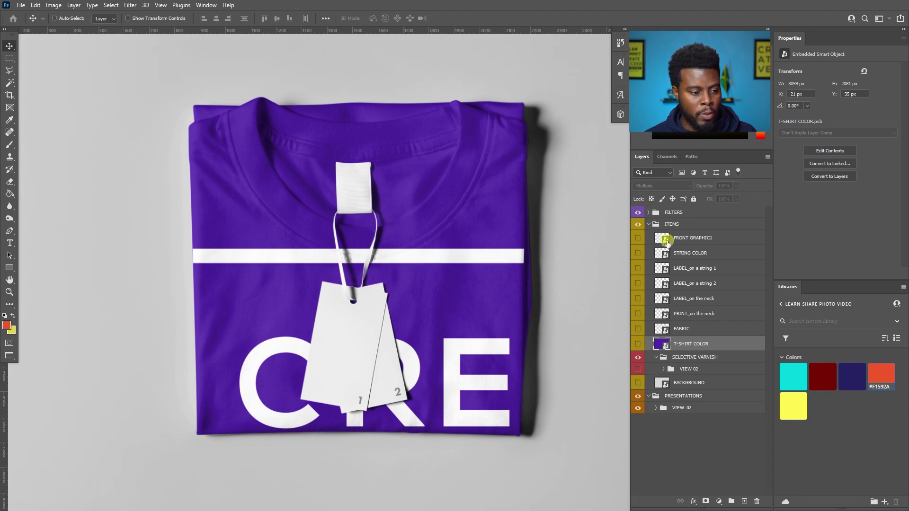
# Reopen the FRONT GRAPHIC1 smart object, scale the graphic down proportionally to 863 × 1274 px, save it, and return to the folded-shirt mock-up
pyautogui.doubleClick(664, 239)
pyautogui.hscroll(2, 533, 233)
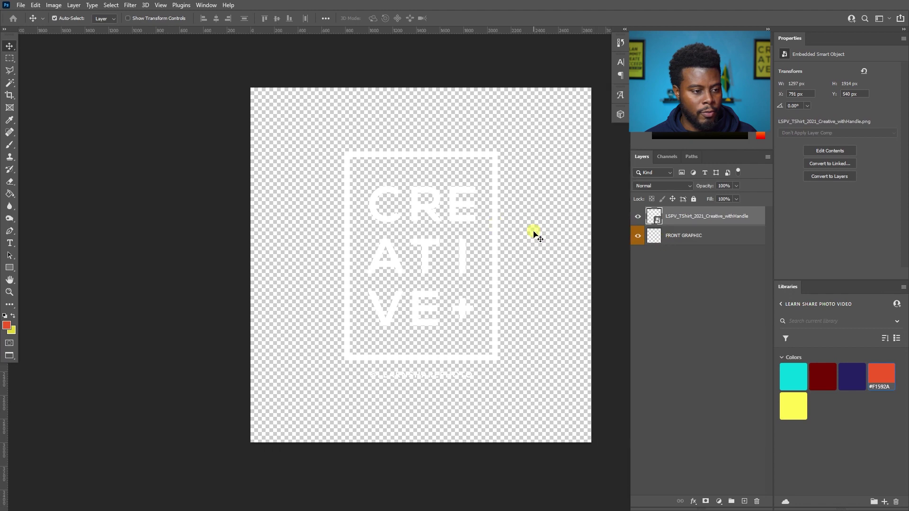
pyautogui.hscroll(2, 537, 176)
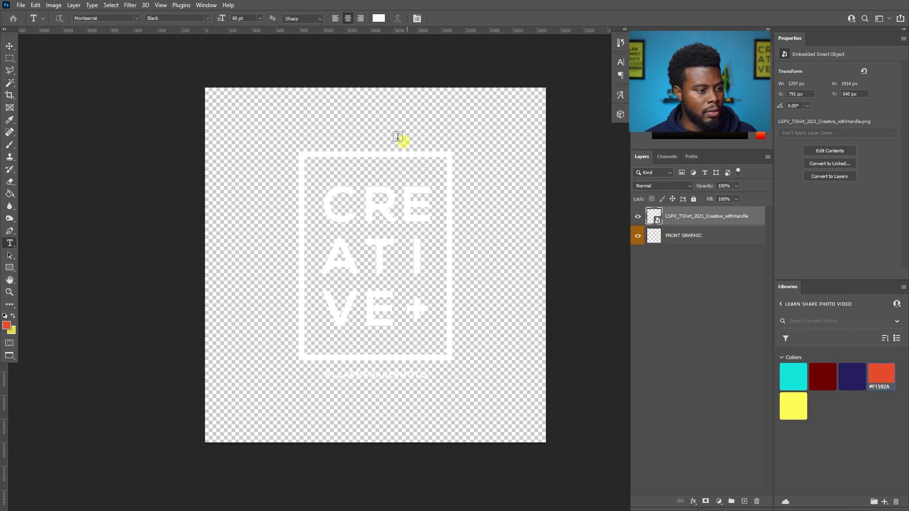
pyautogui.hotkey('ctrl', 't')
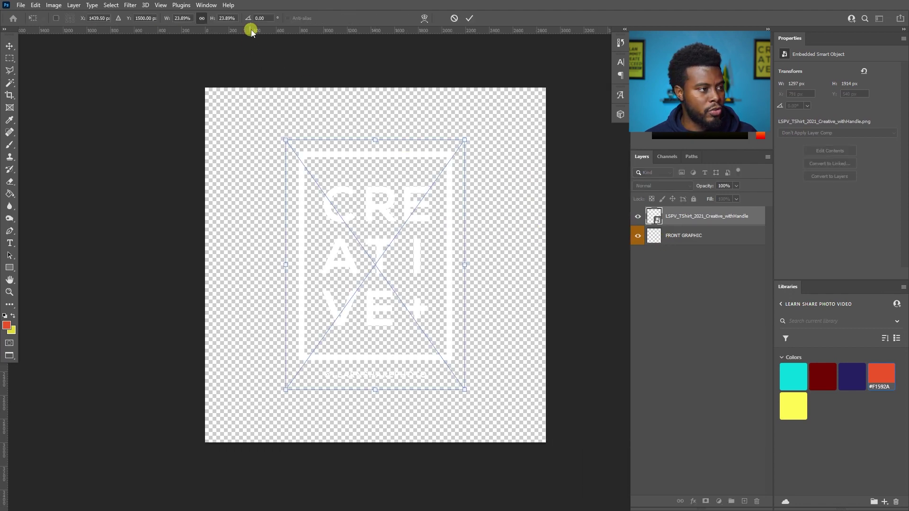
pyautogui.press('Down')
pyautogui.press('Down')
pyautogui.press('Down')
pyautogui.press('Down')
pyautogui.press('Down')
pyautogui.press('Down')
pyautogui.press('Down')
pyautogui.press('Down')
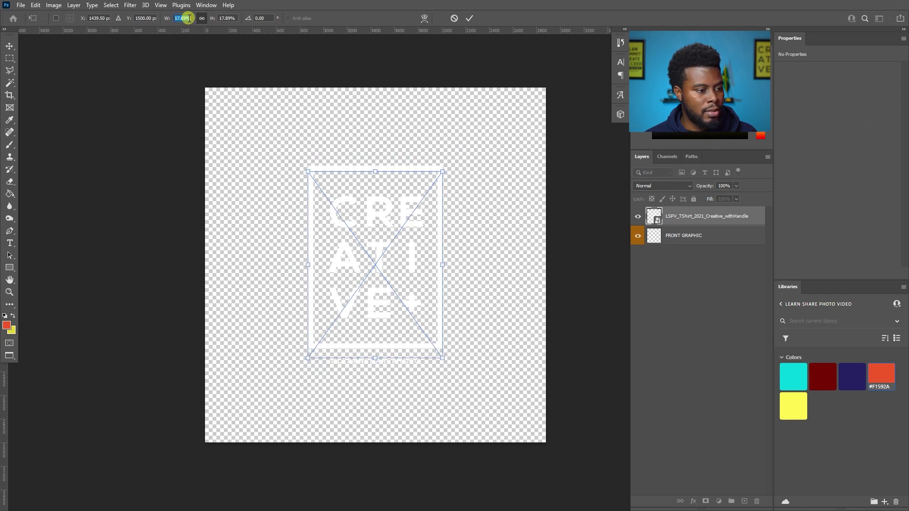
pyautogui.press('Return')
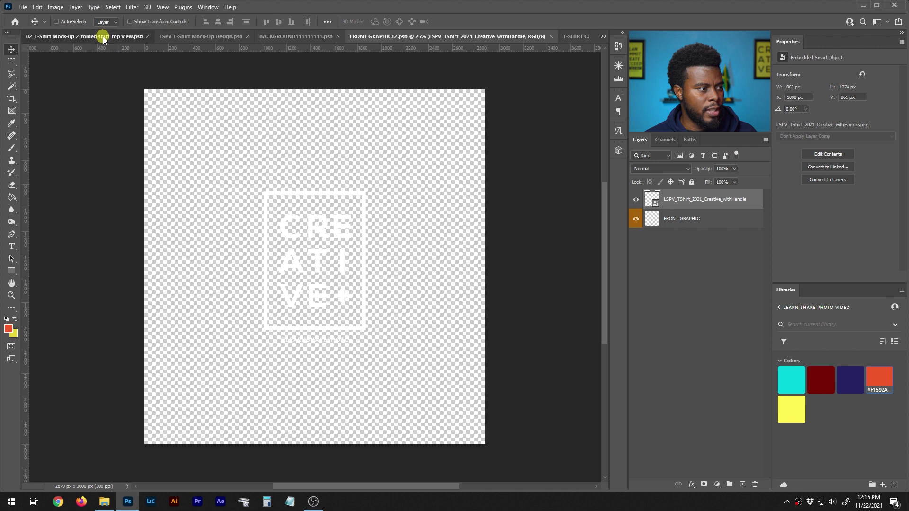
pyautogui.click(104, 36)
# Hide the LABEL_on the string group inside PRESENTATIONS, VIEW_02, ELEMENTS to remove the hanging tags from the shirt
pyautogui.scroll(-2, 497, 280)
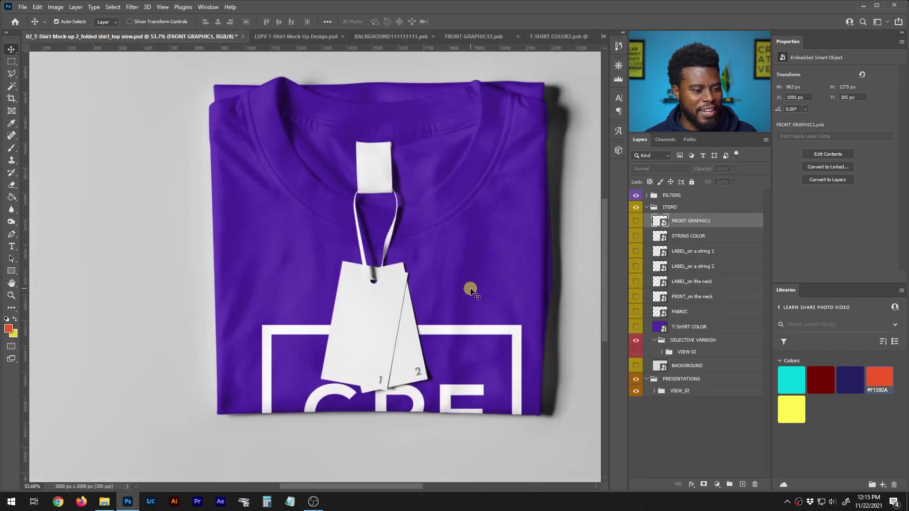
pyautogui.hscroll(2, 463, 289)
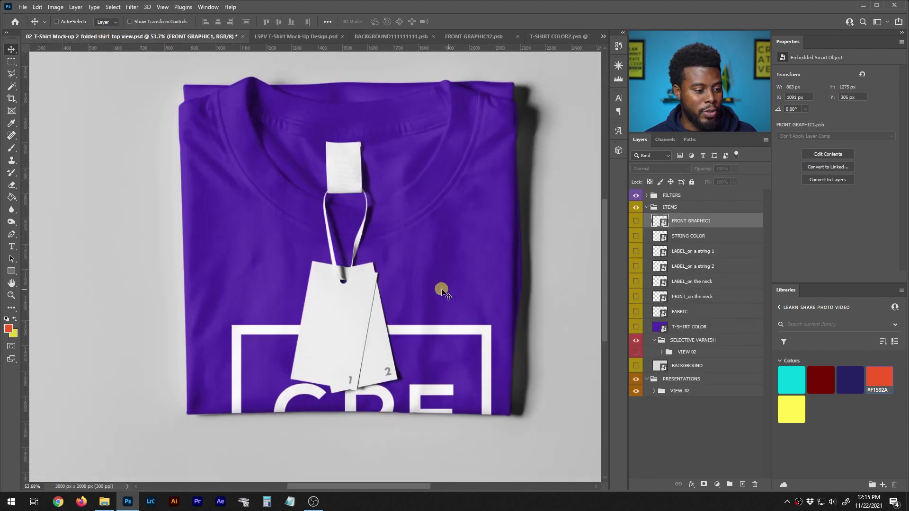
pyautogui.scroll(3, 442, 288)
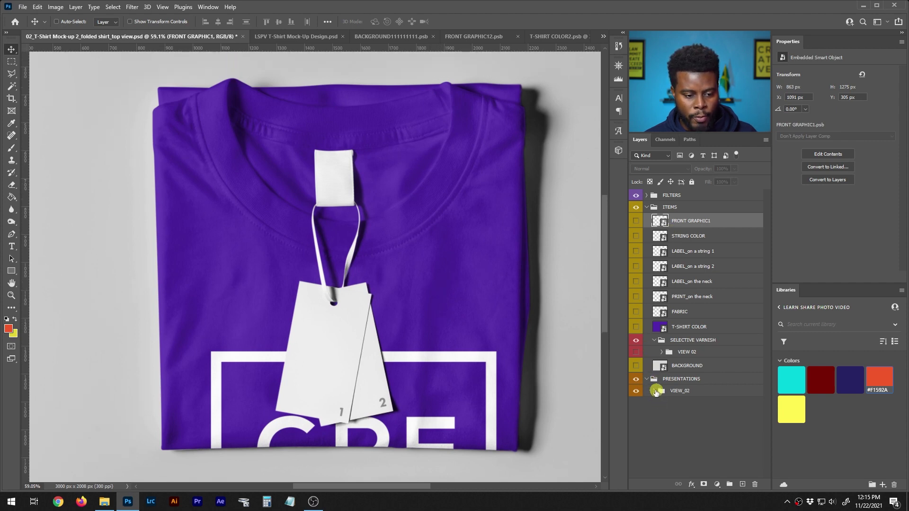
pyautogui.click(637, 380)
pyautogui.click(636, 379)
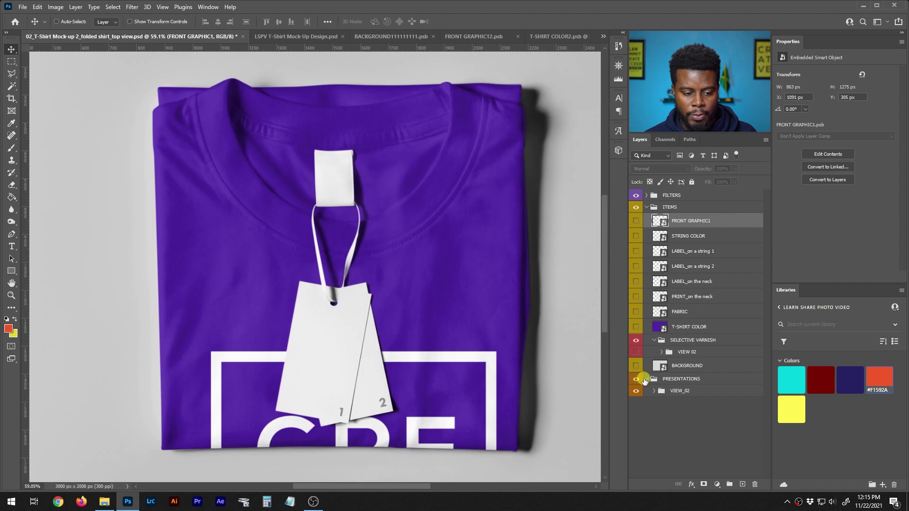
pyautogui.click(654, 391)
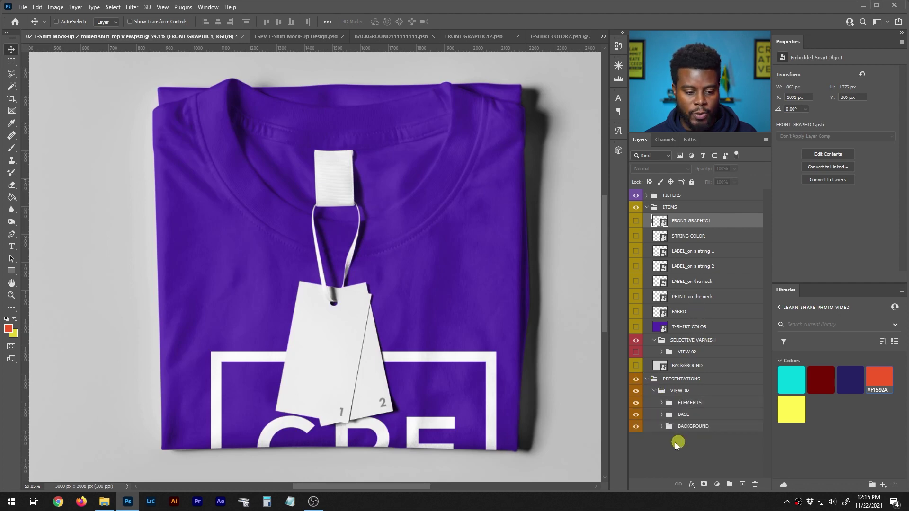
pyautogui.click(661, 403)
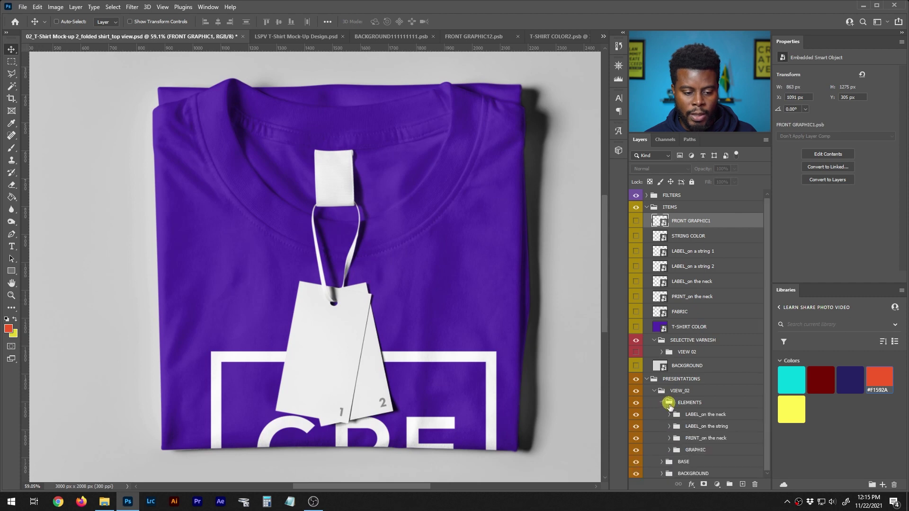
pyautogui.click(636, 425)
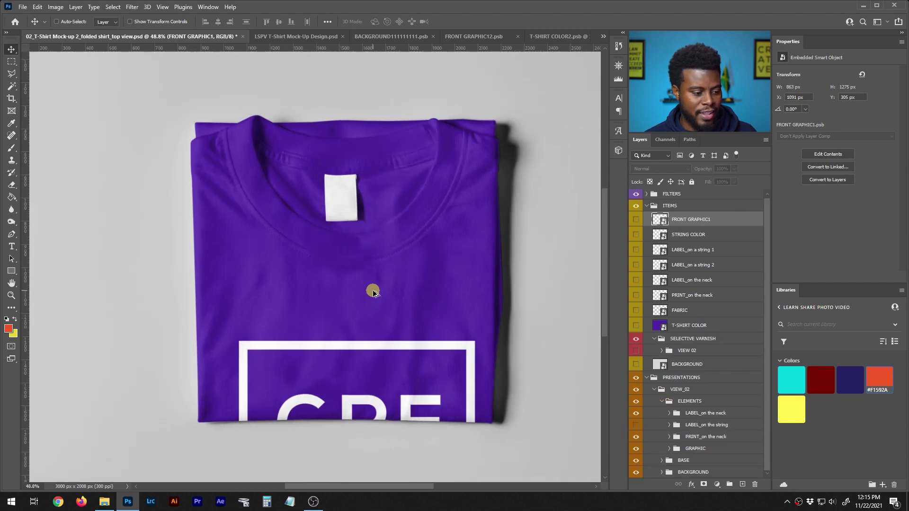
pyautogui.scroll(-2, 373, 291)
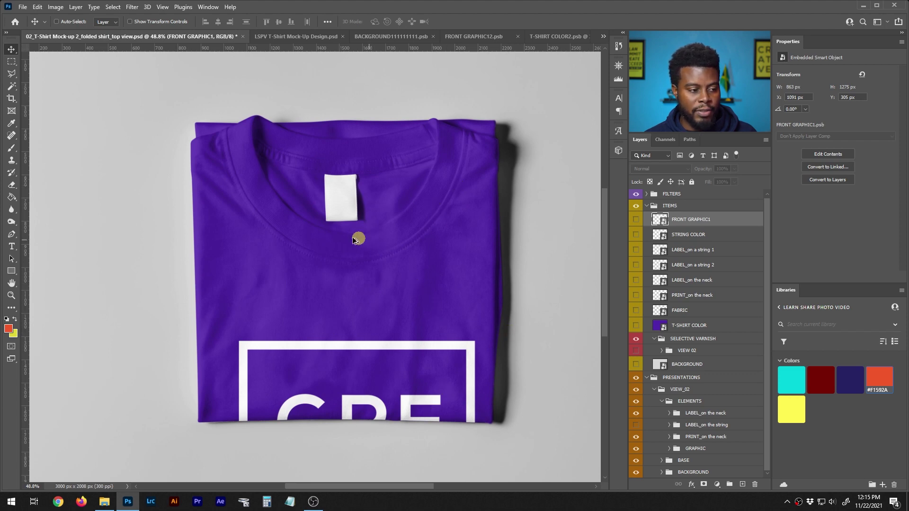
pyautogui.scroll(1, 379, 234)
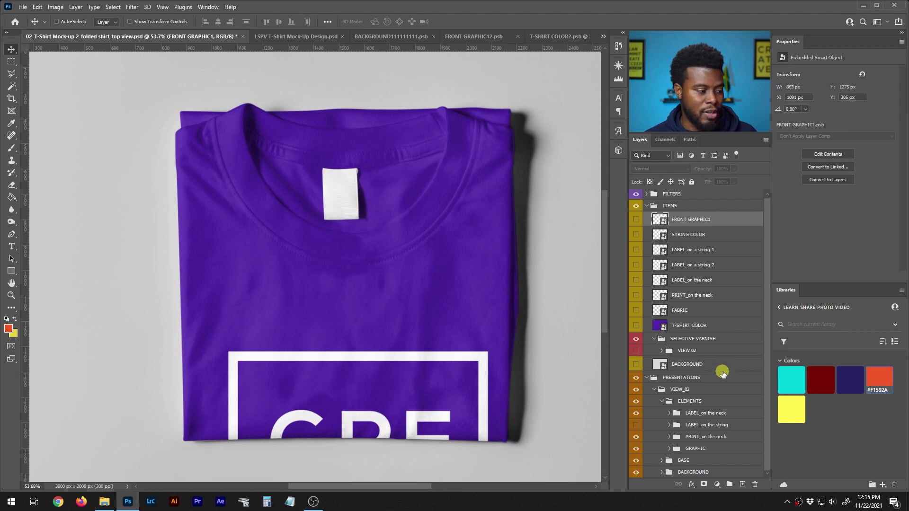
# Open the LABEL_on the neck smart object and add a solid color fill layer using the yellow library color #FFF450
pyautogui.doubleClick(665, 282)
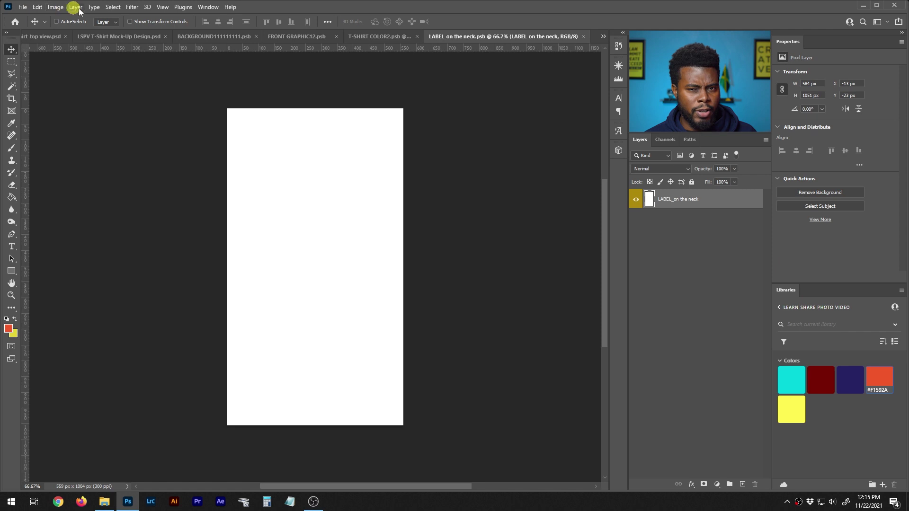
pyautogui.click(798, 409)
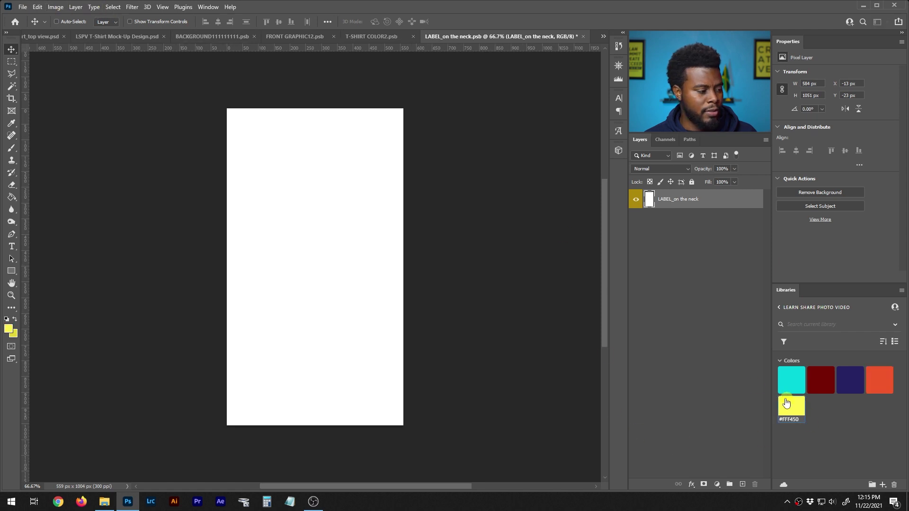
pyautogui.click(75, 7)
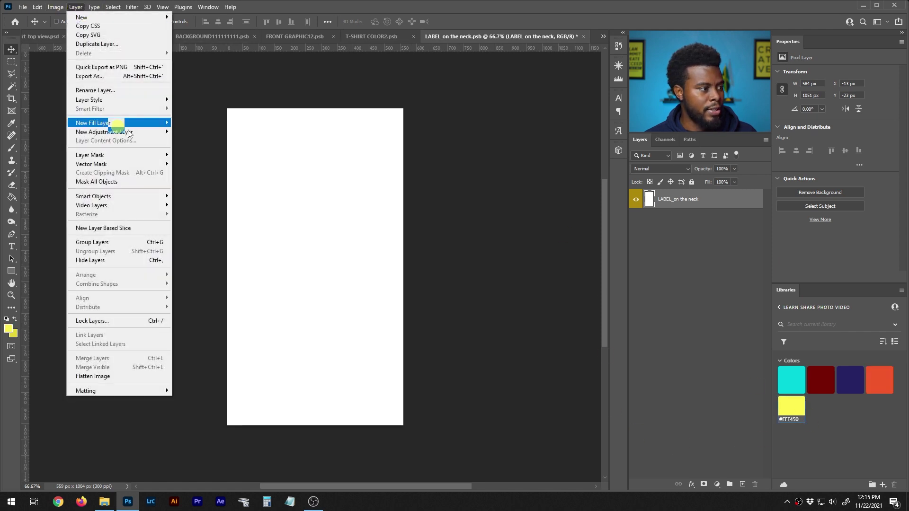
pyautogui.moveTo(144, 124)
pyautogui.click(201, 124)
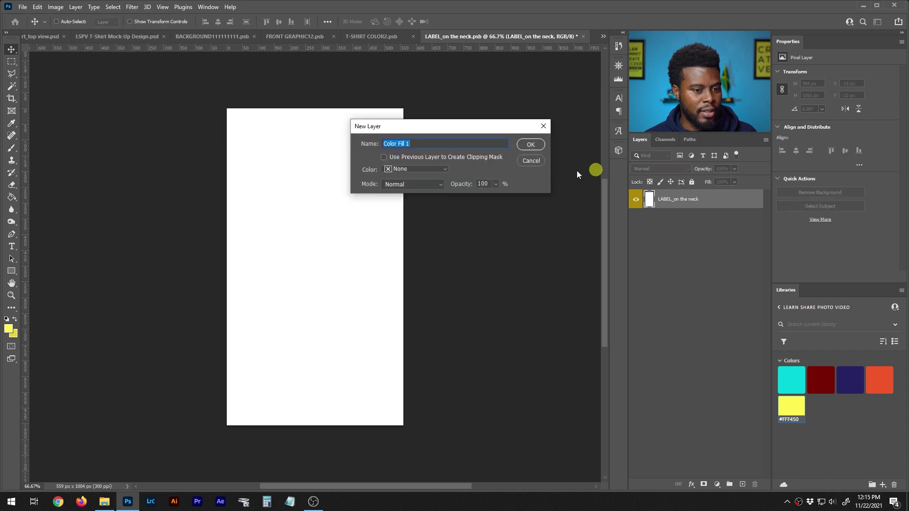
pyautogui.click(531, 144)
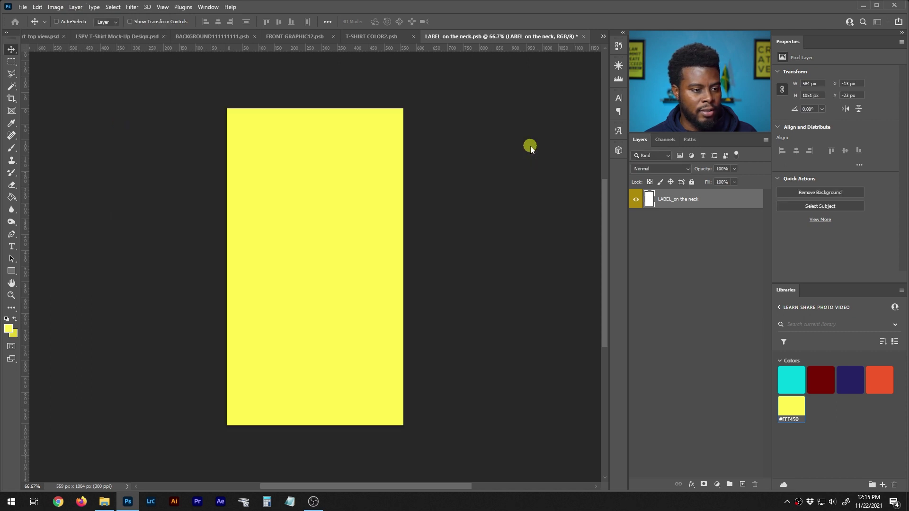
pyautogui.click(837, 170)
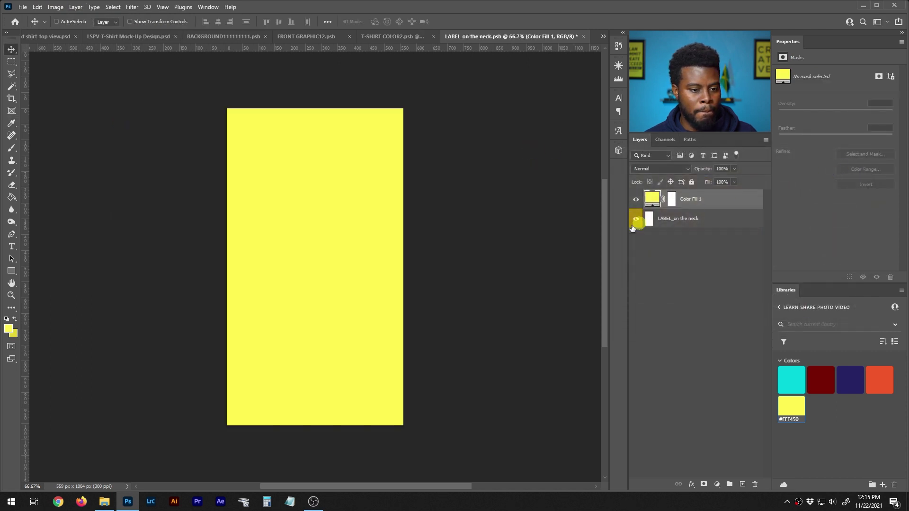
pyautogui.click(653, 223)
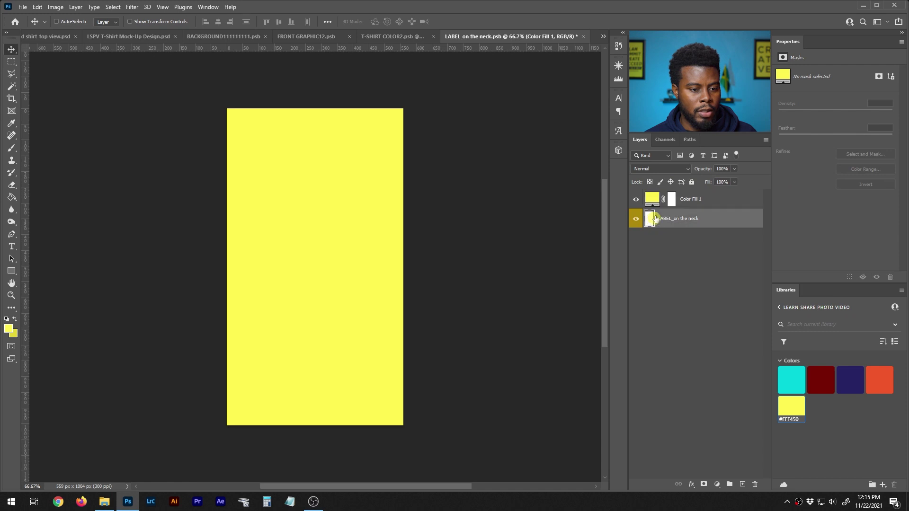
pyautogui.doubleClick(656, 219)
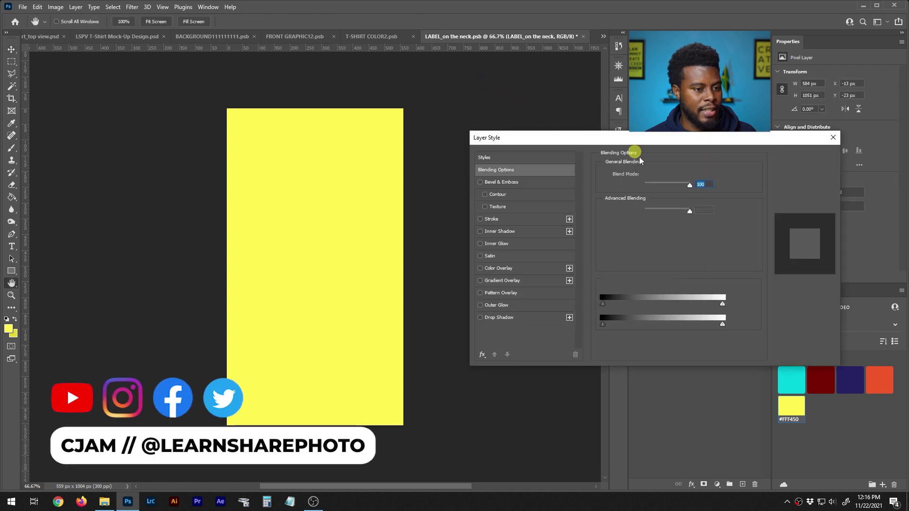
pyautogui.click(800, 177)
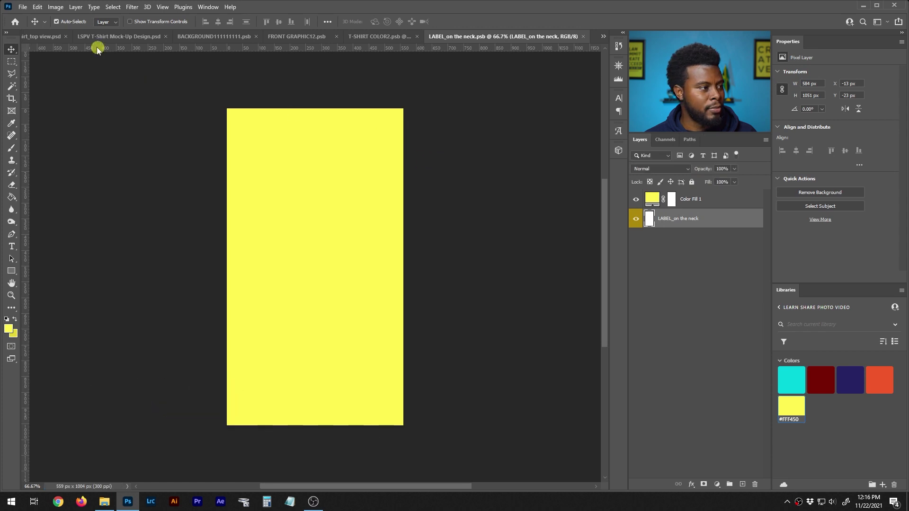
# Place the LearnSharePhotoVideo_Logo_2020_Black-02 SMALL file in the LABEL_on the neck smart object and stack its layer above Color Fill 1
pyautogui.click(49, 37)
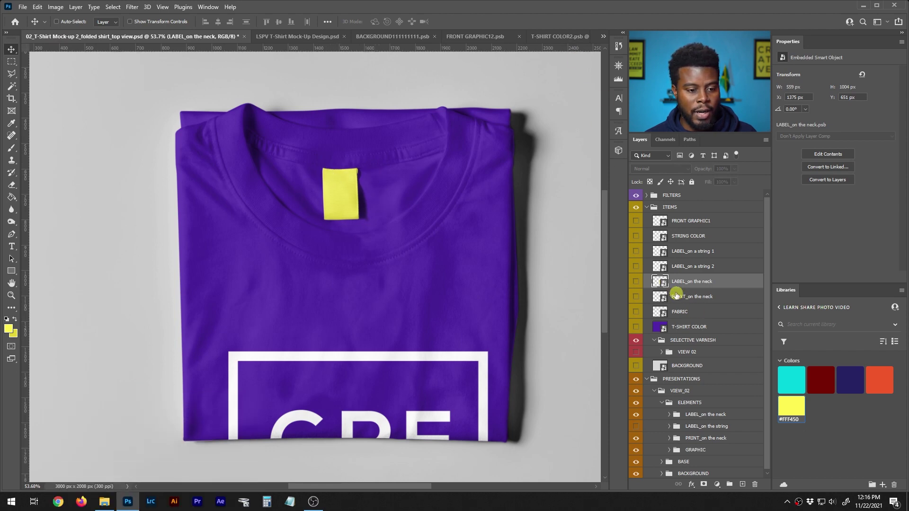
pyautogui.doubleClick(662, 282)
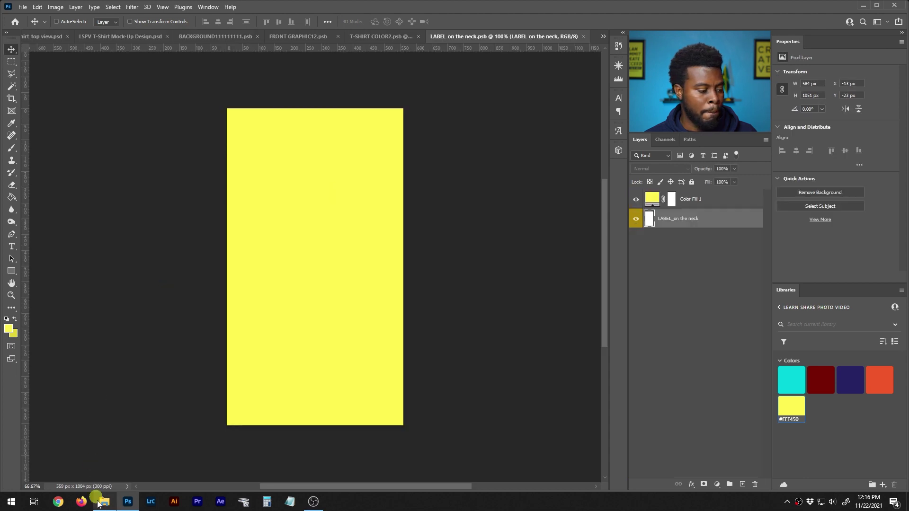
pyautogui.click(102, 503)
pyautogui.moveTo(371, 192); pyautogui.dragTo(325, 421)
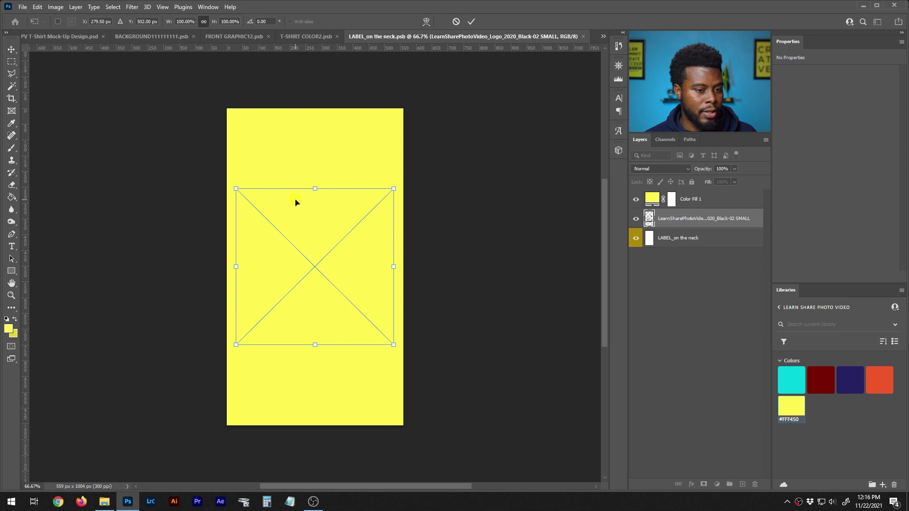
pyautogui.click(683, 230)
pyautogui.moveTo(682, 219); pyautogui.dragTo(685, 194)
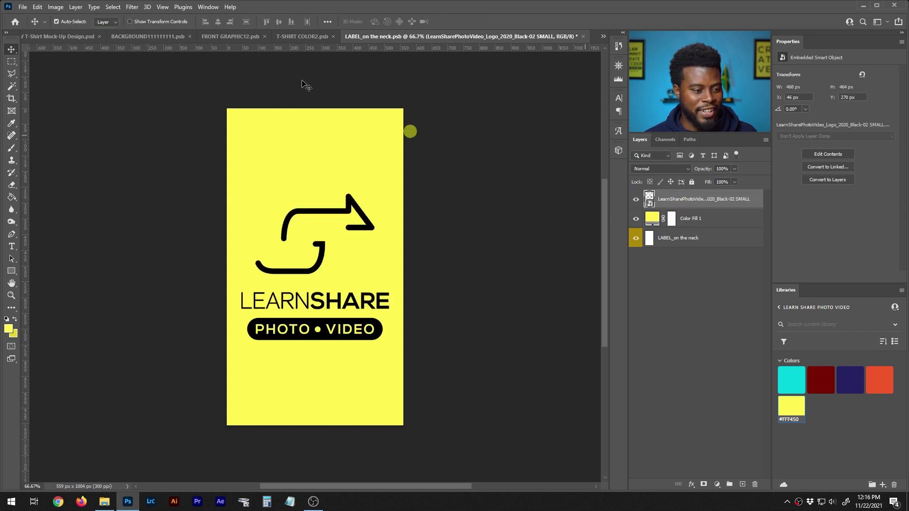
# Scale the label logo down proportionally to 333 × 330 px, save and close the smart object, and inspect the neck label in the folded-shirt mock-up
pyautogui.hotkey('ctrl', 't')
pyautogui.scroll(-20, 185, 18)
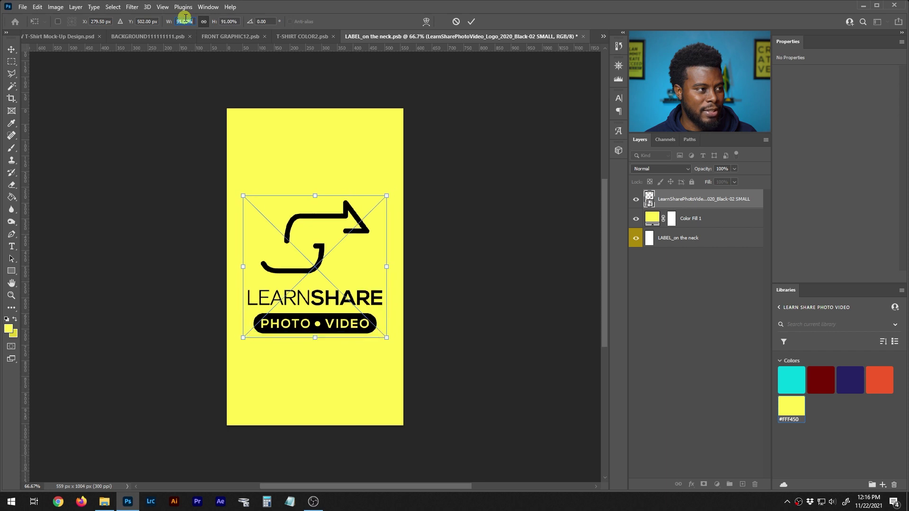
pyautogui.press('Return')
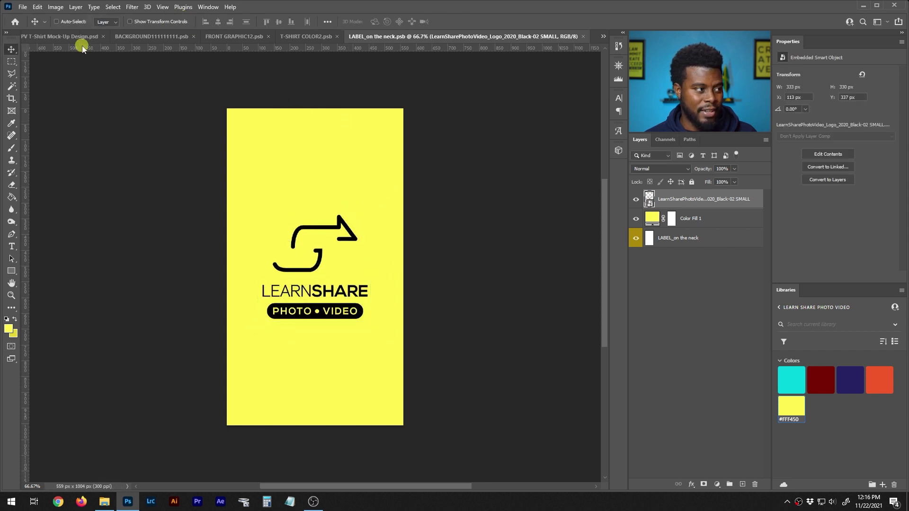
pyautogui.click(583, 36)
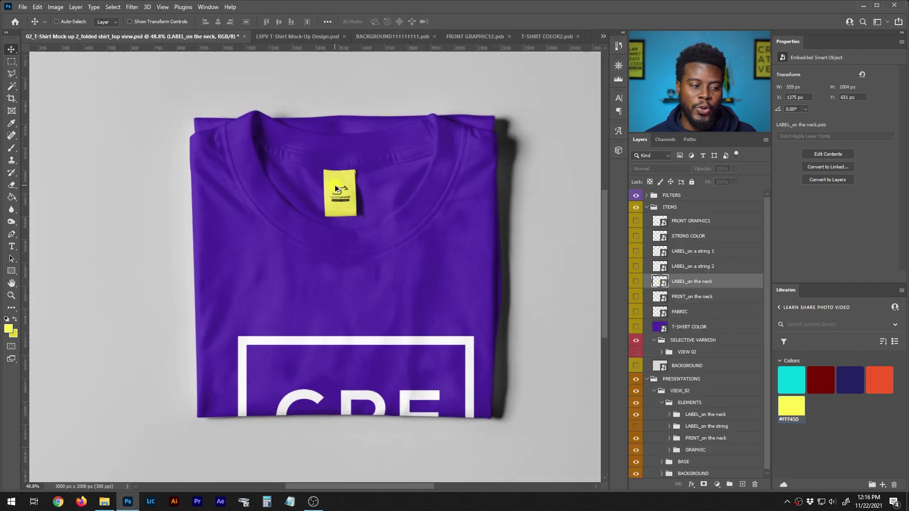
pyautogui.scroll(3, 335, 188)
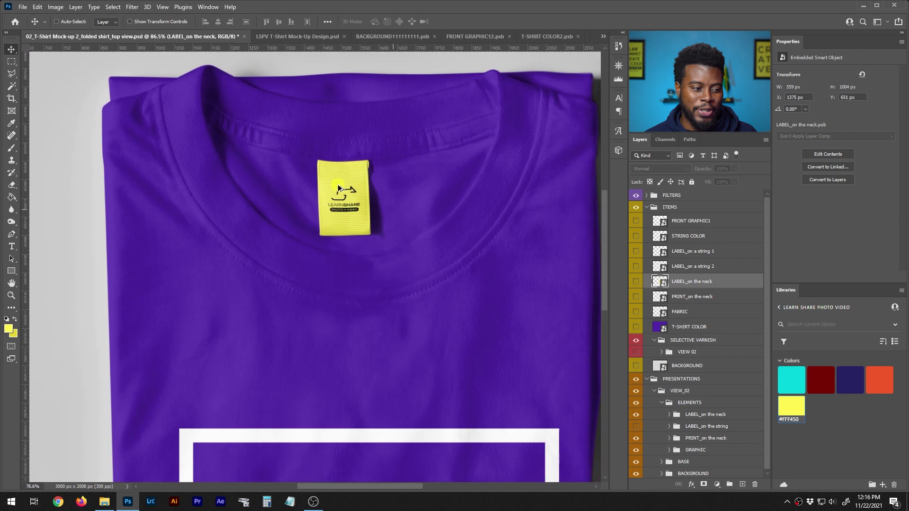
pyautogui.scroll(-3, 339, 187)
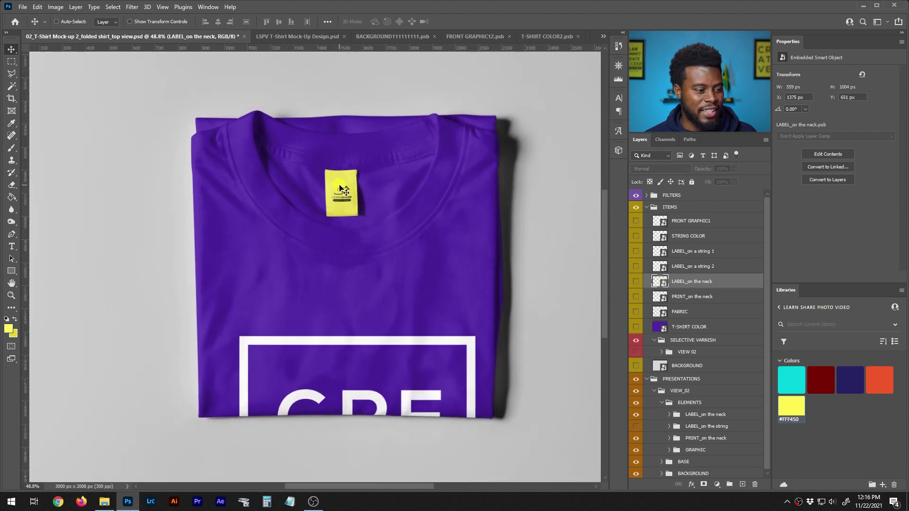
pyautogui.press('ctrl')
pyautogui.hscroll(2, 406, 172)
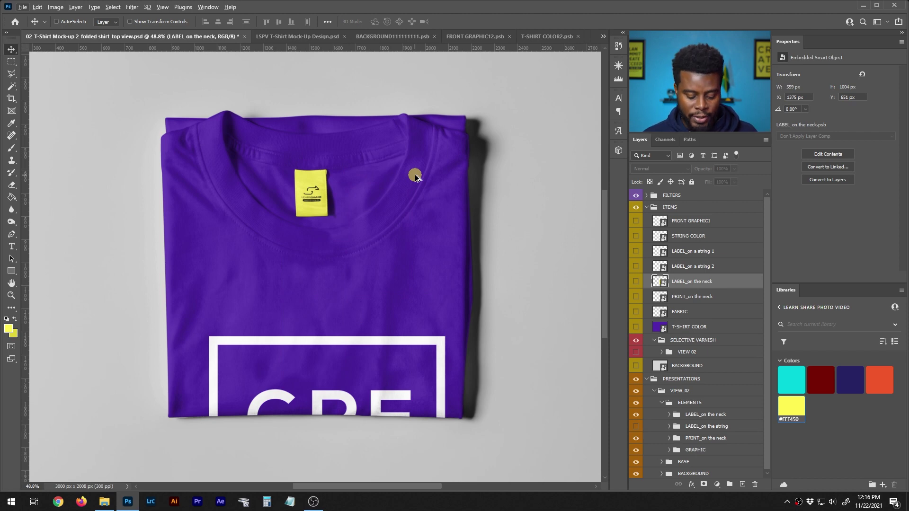
pyautogui.press('ctrl')
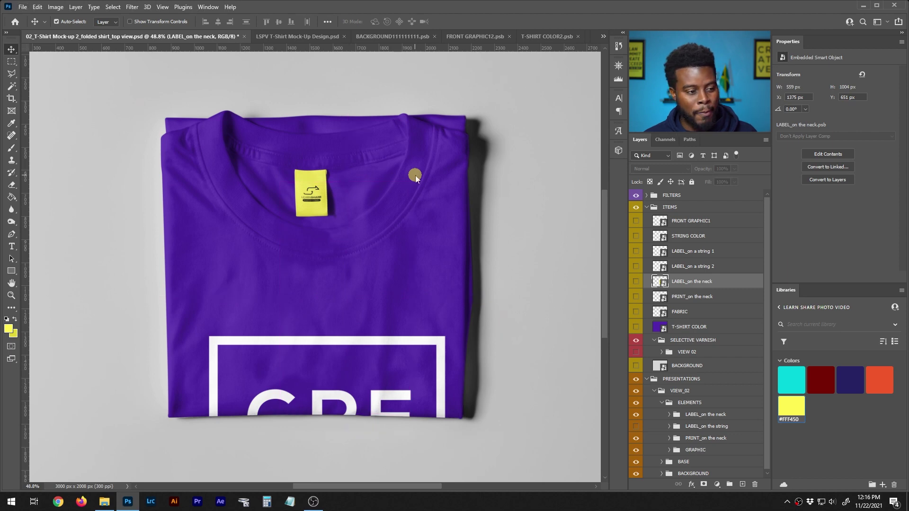
# Save the folded-shirt mock-up under the new name LSPV T-Shirt Mock-Up Design (Folded) as a PSD with Maximize Compatibility on
pyautogui.hotkey('ctrl', 'shift', 's')
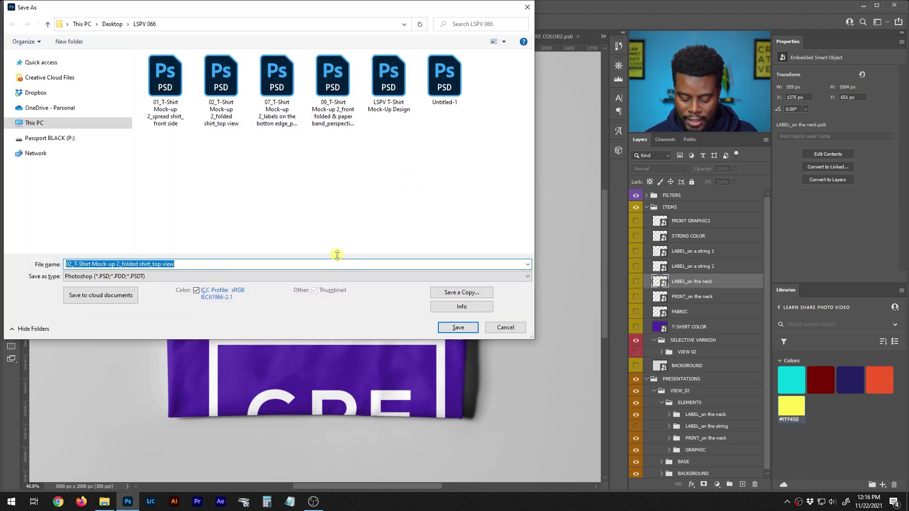
pyautogui.write('L')
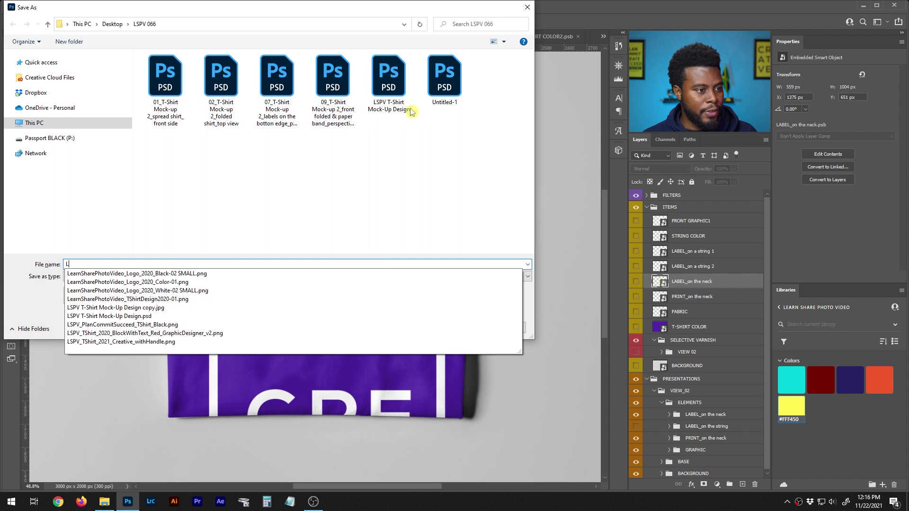
pyautogui.click(400, 90)
pyautogui.click(248, 262)
pyautogui.click(261, 262)
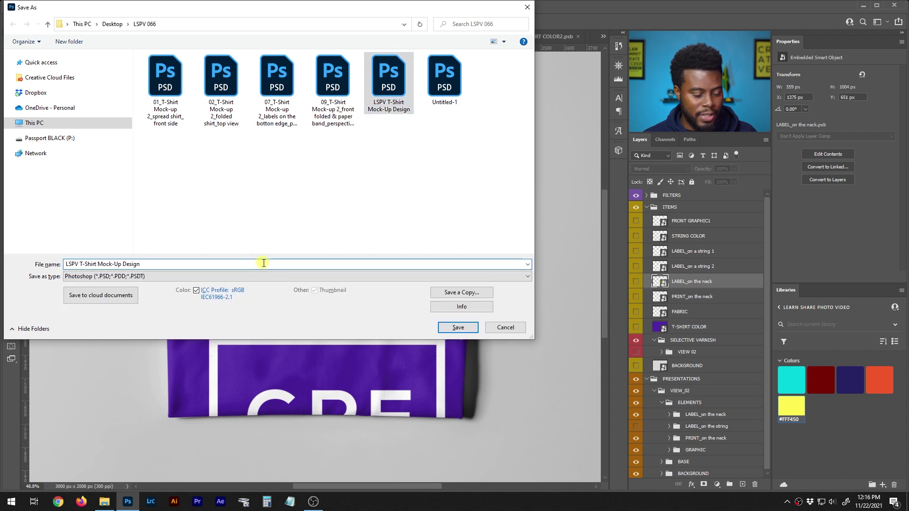
pyautogui.write('(Folded')
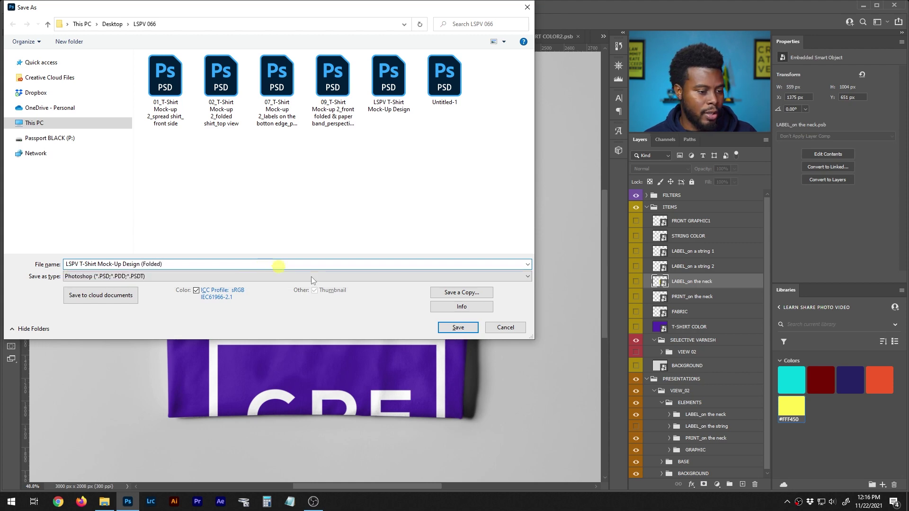
pyautogui.click(445, 326)
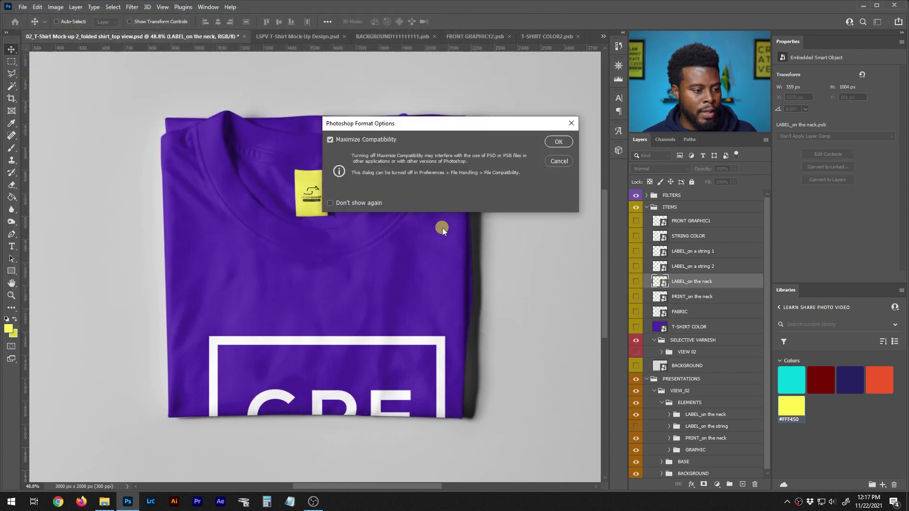
pyautogui.click(557, 138)
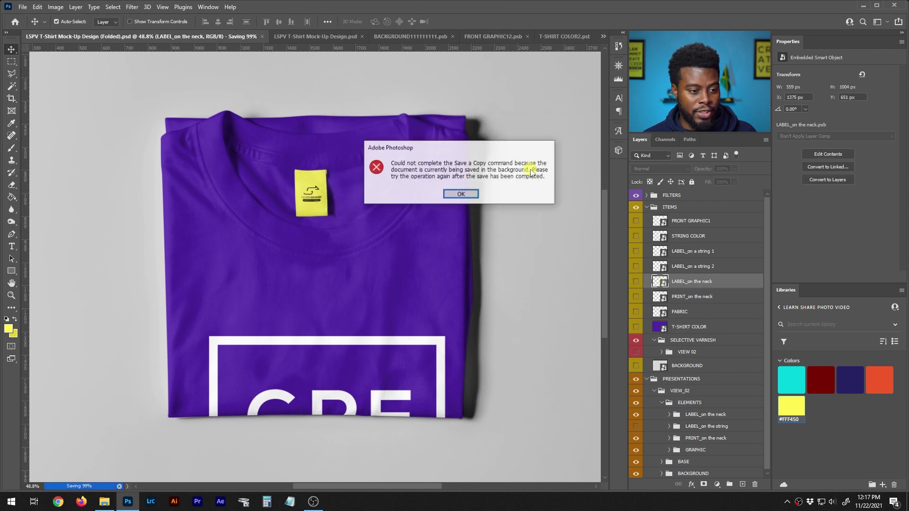
pyautogui.click(460, 194)
# Open the BACKGROUND smart object, change its solid color fill to white, and save it
pyautogui.scroll(-1, 544, 199)
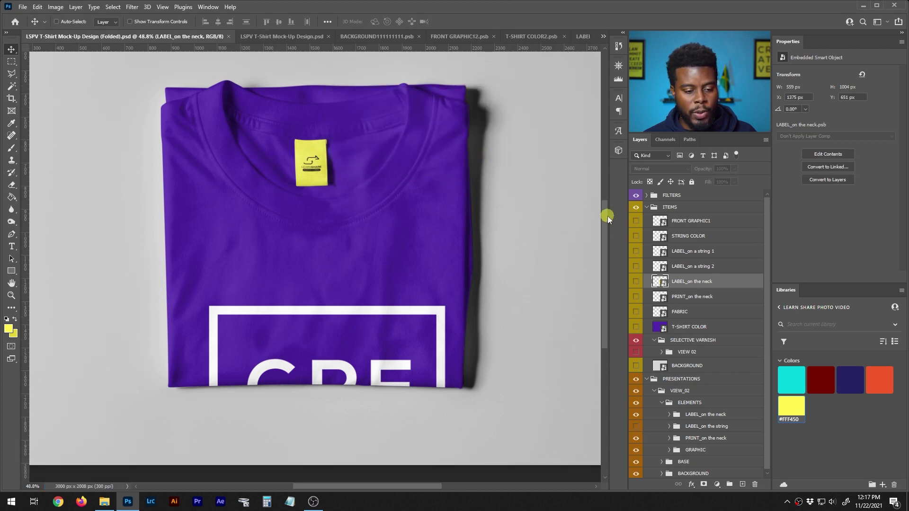
pyautogui.doubleClick(664, 367)
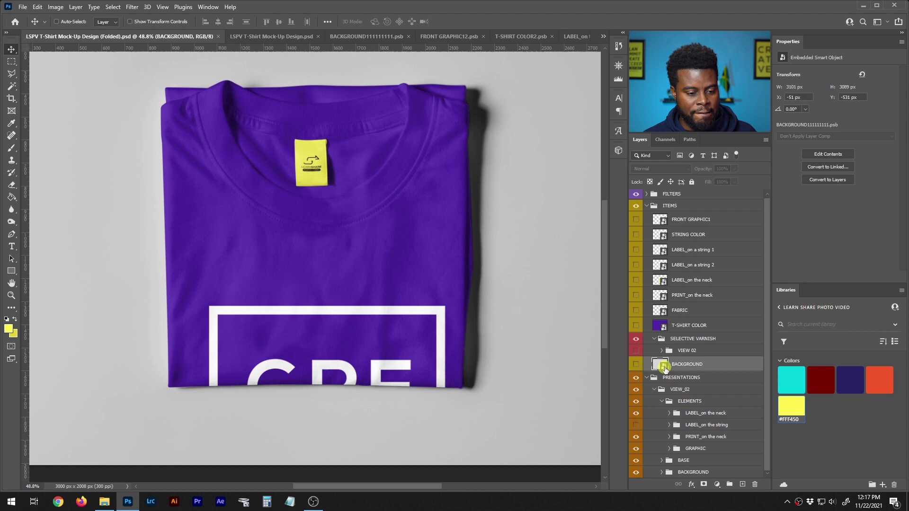
pyautogui.doubleClick(649, 203)
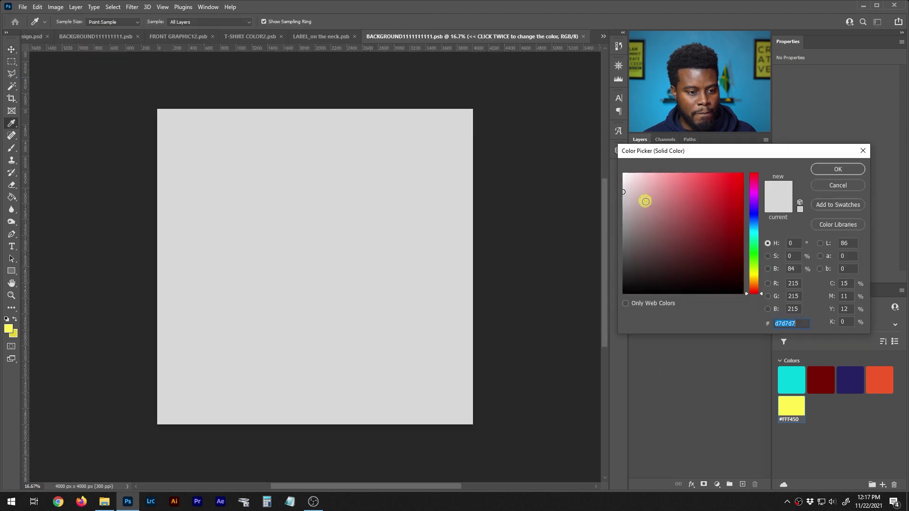
pyautogui.moveTo(643, 198); pyautogui.dragTo(595, 158)
pyautogui.press('Return')
pyautogui.press('v')
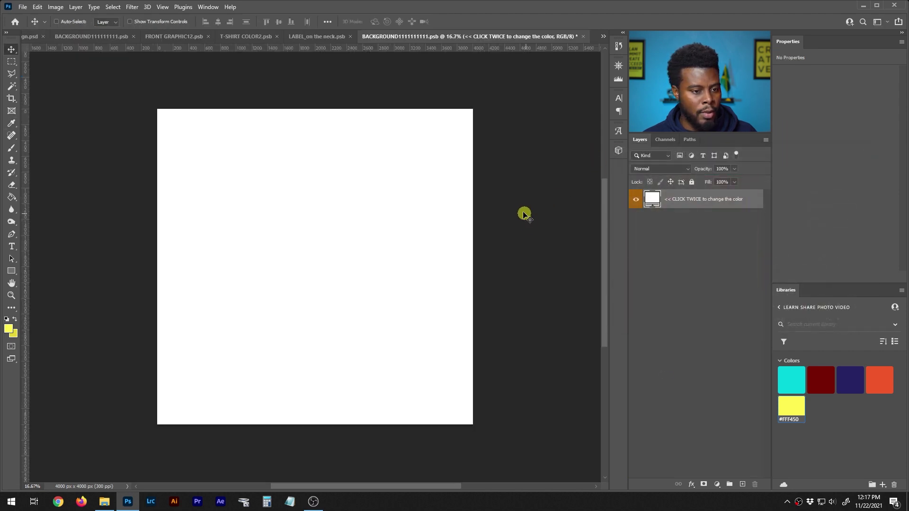
pyautogui.hotkey('ctrl', 's')
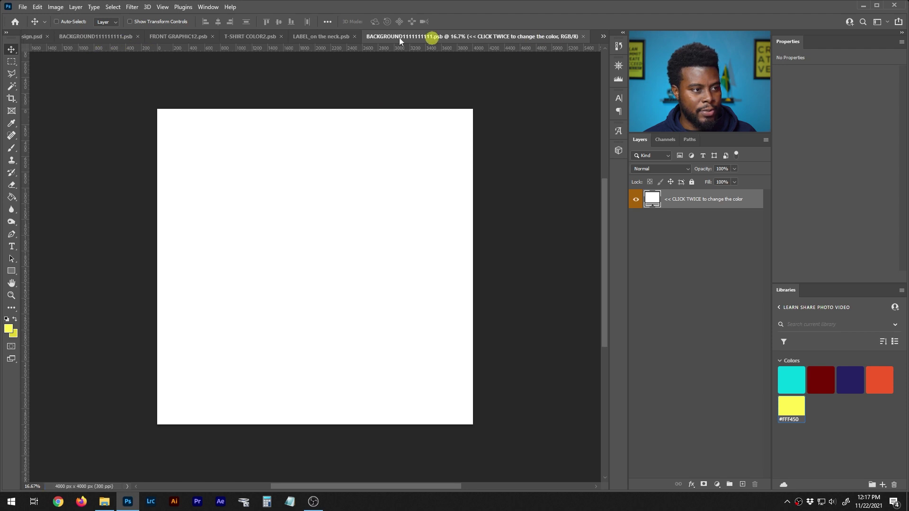
# Close the neck label, T-shirt color, newly edited background and front graphic smart object documents, returning to the folded-shirt mock-up
pyautogui.click(357, 36)
pyautogui.click(357, 35)
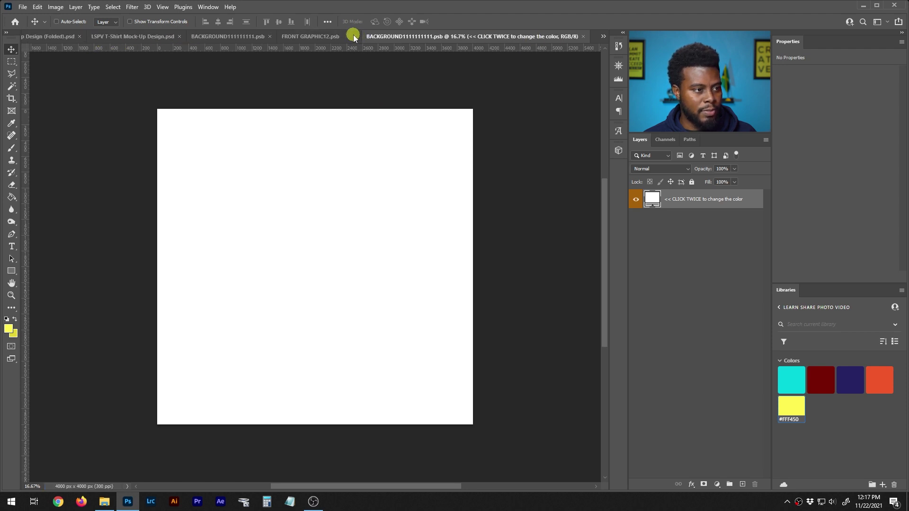
pyautogui.click(584, 37)
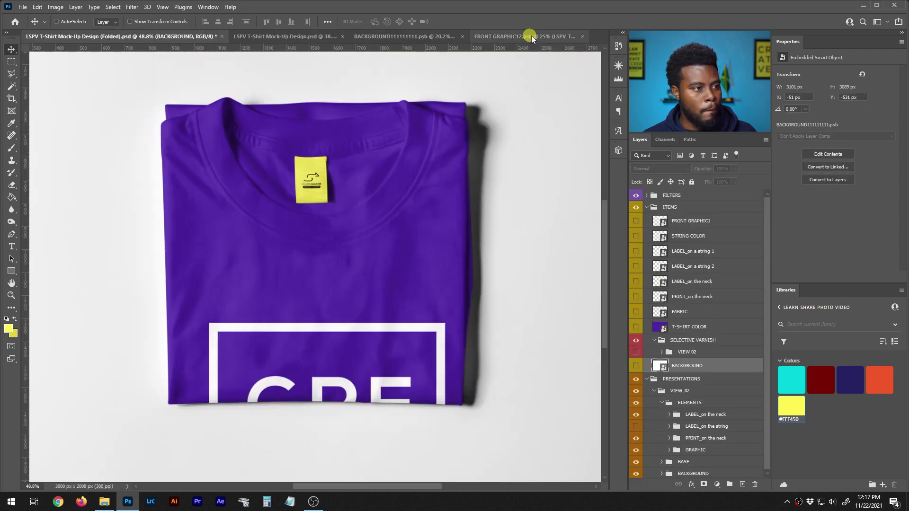
pyautogui.click(583, 37)
pyautogui.scroll(-2, 410, 123)
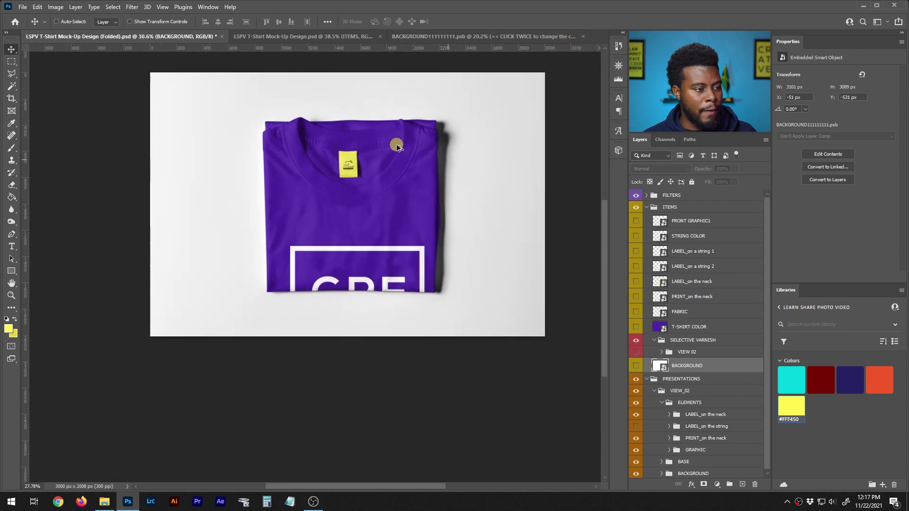
# Compare the finished folded-shirt mock-up with the LSPV T-Shirt Mock-Up Design document and examine the spread shirt's graphic and labels up close
pyautogui.click(311, 36)
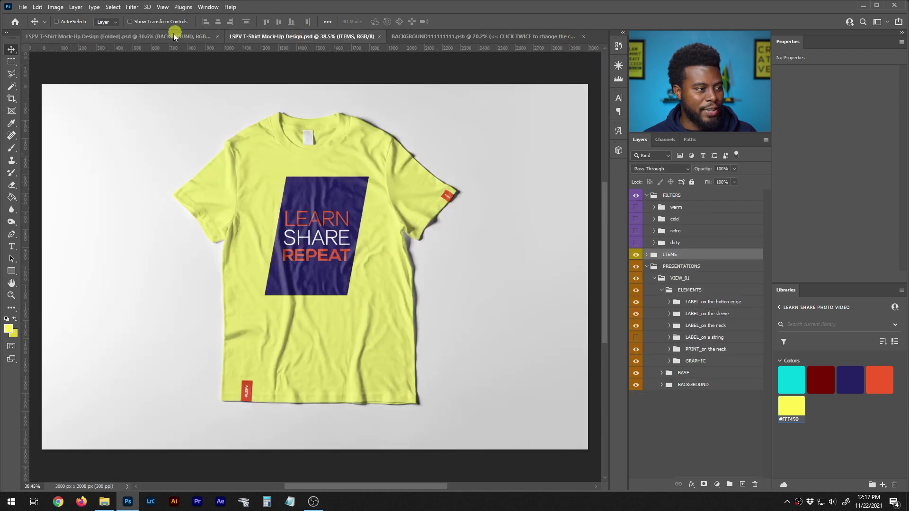
pyautogui.click(181, 36)
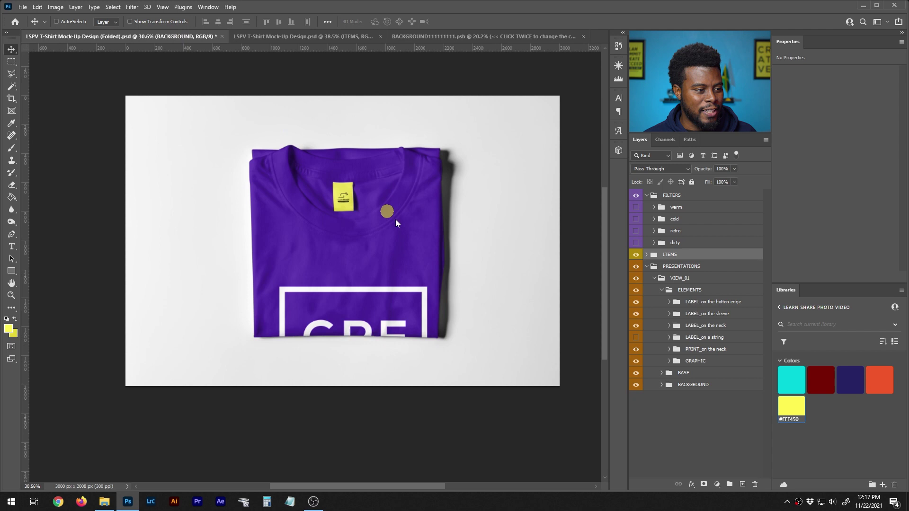
pyautogui.keyDown('ctrl'); pyautogui.click(382, 203); pyautogui.keyUp('ctrl')
pyautogui.scroll(1, 382, 196)
pyautogui.scroll(-1, 383, 196)
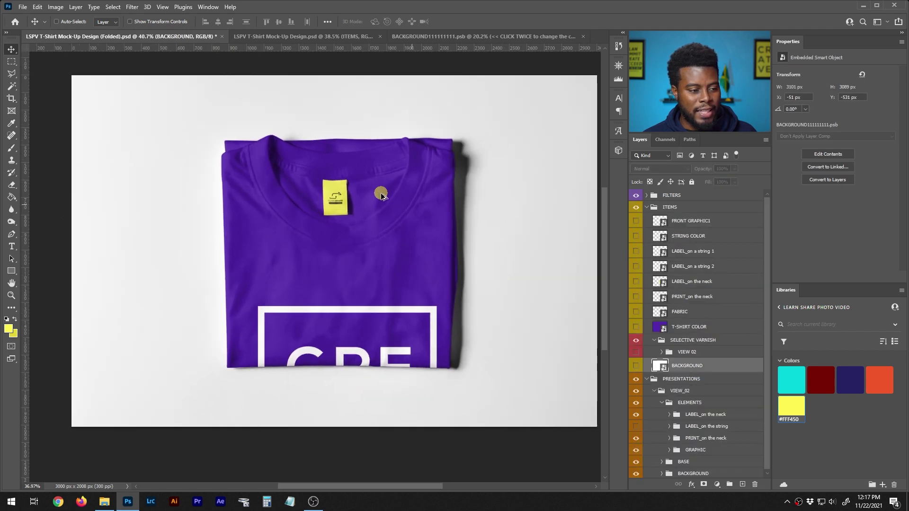
pyautogui.click(342, 37)
pyautogui.click(168, 37)
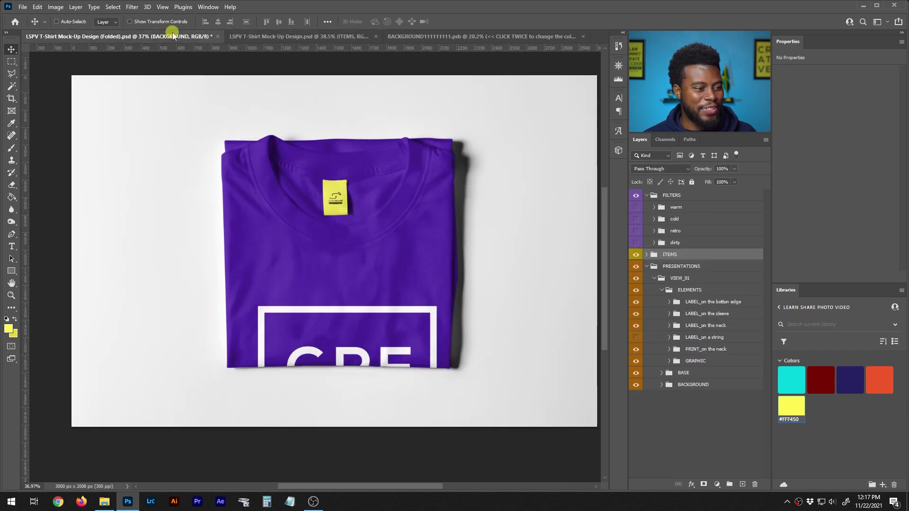
pyautogui.click(303, 36)
pyautogui.click(181, 36)
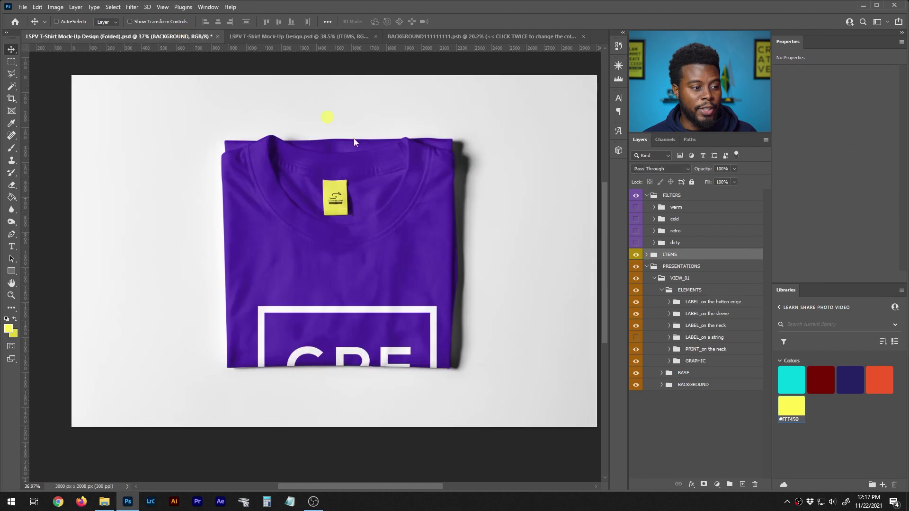
pyautogui.click(296, 37)
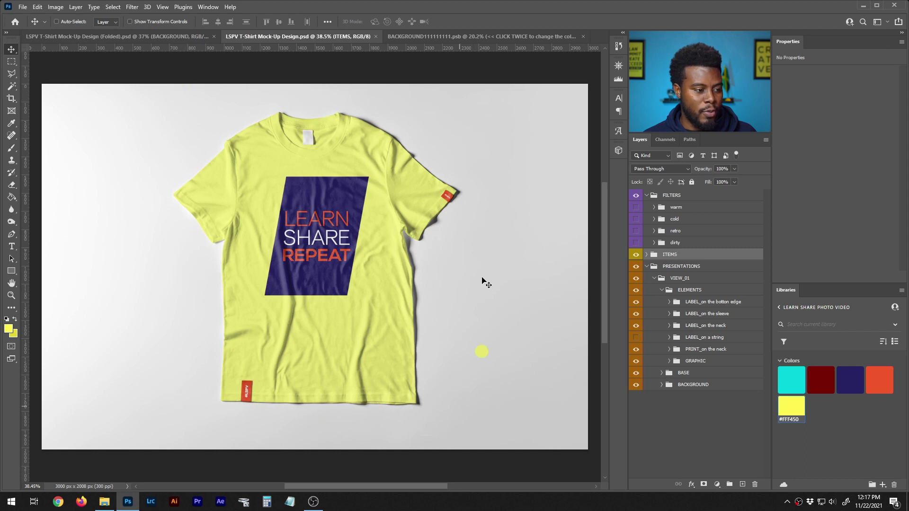
pyautogui.scroll(2, 384, 234)
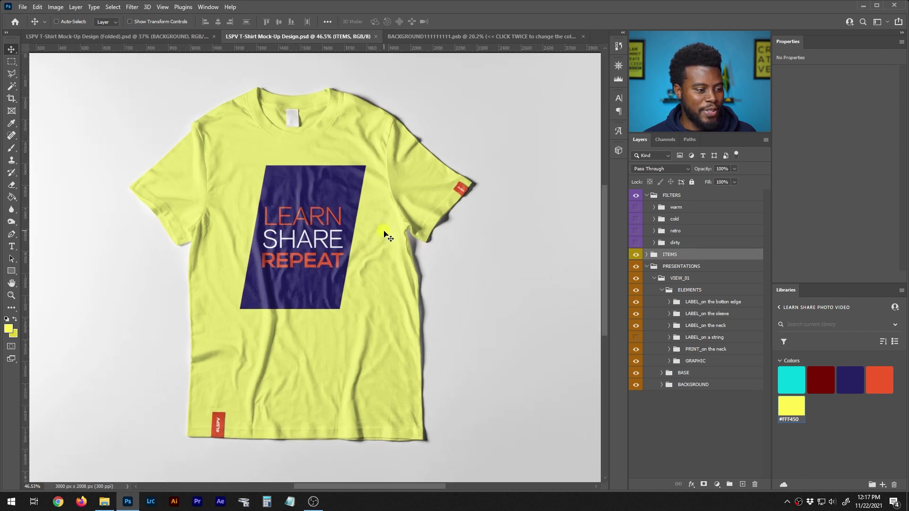
pyautogui.scroll(-1, 385, 234)
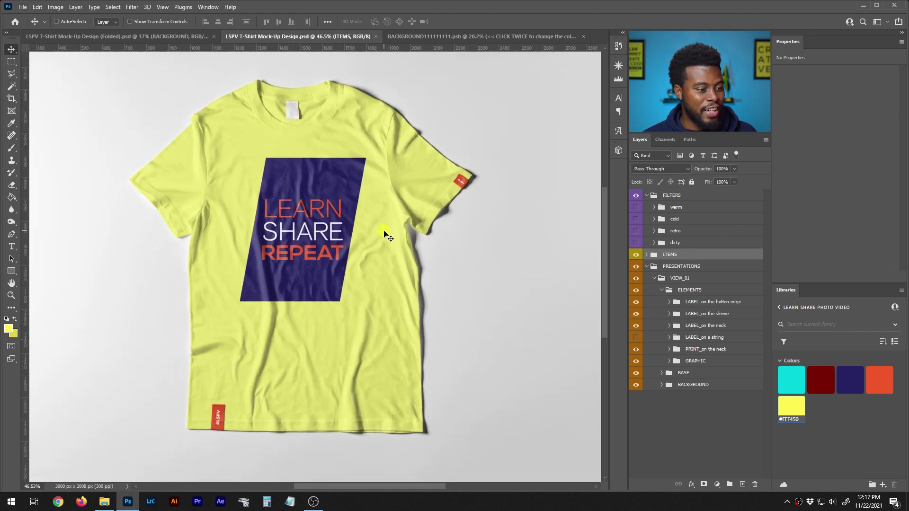
pyautogui.scroll(2, 385, 234)
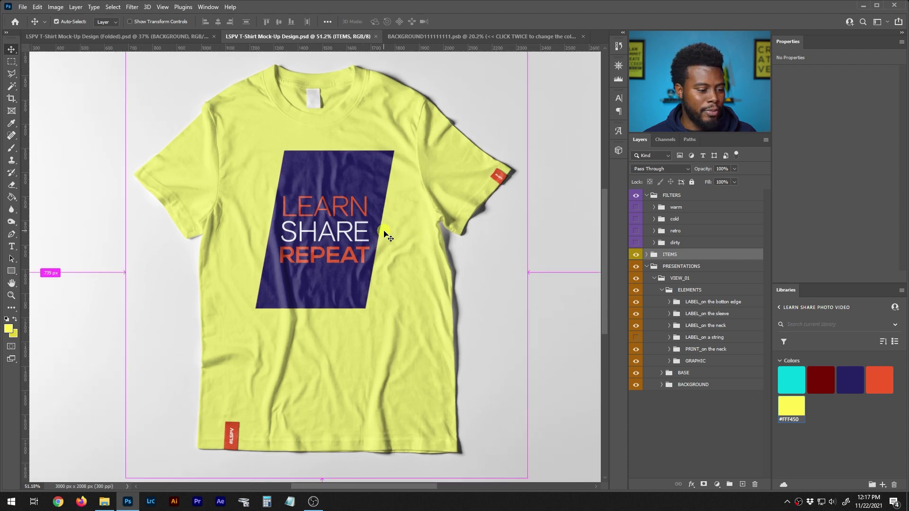